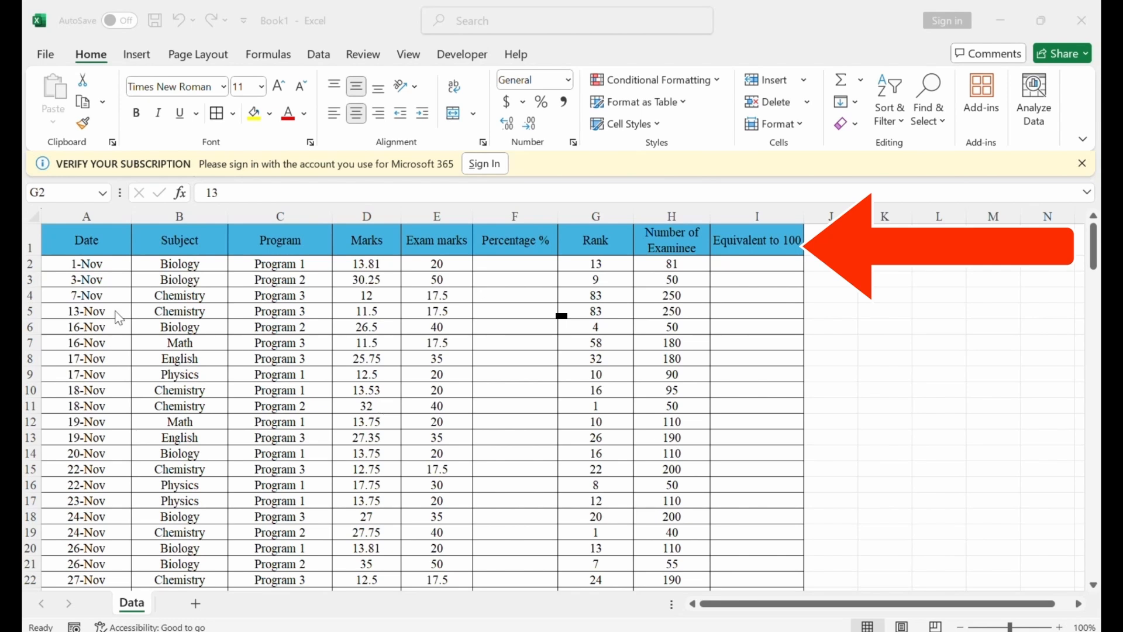
Step: Examine the first record's values across the exam data columns and the empty Percentage % column
click(119, 265)
click(157, 265)
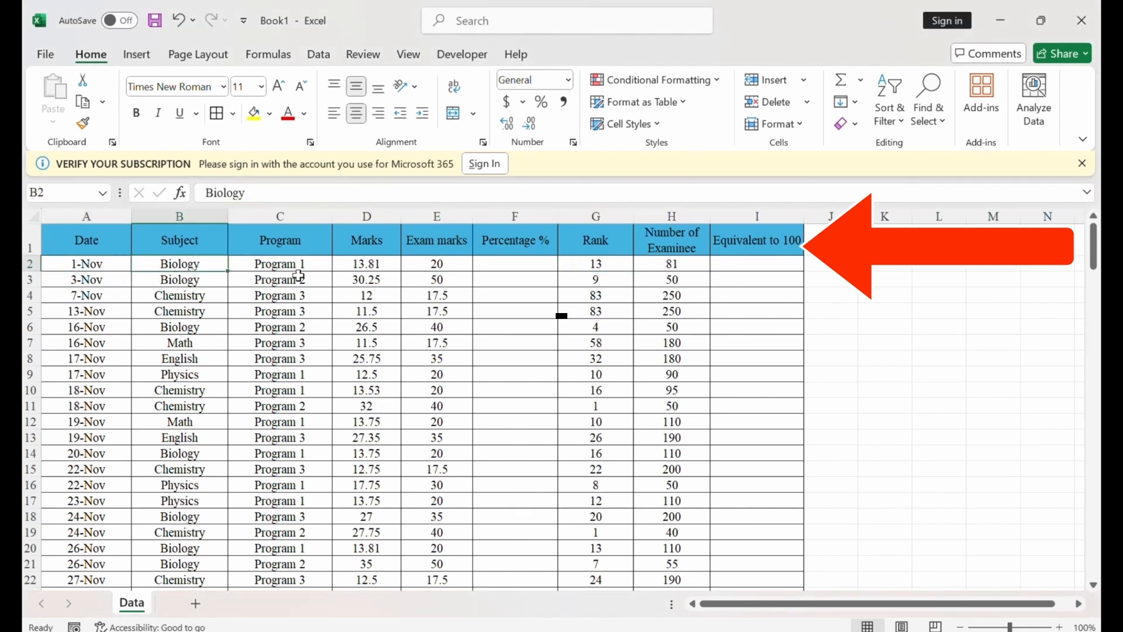
click(295, 266)
click(367, 265)
click(447, 264)
click(626, 264)
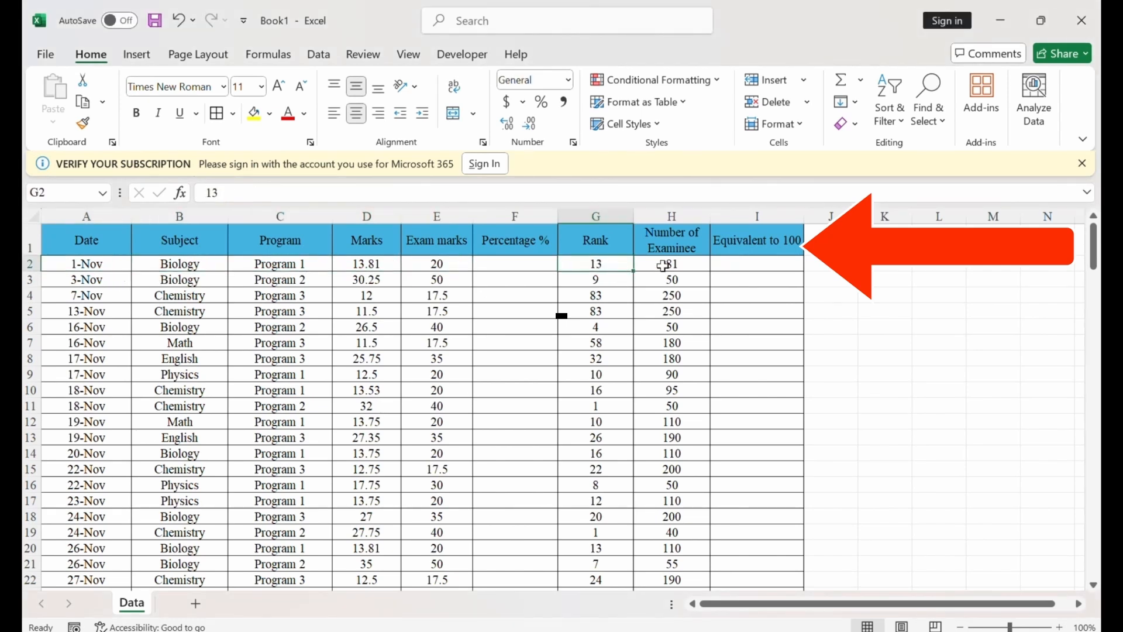
click(672, 266)
click(515, 241)
Step: Convert the data range A1:I167 into a table with headers and a plain, unbanded table style
click(83, 244)
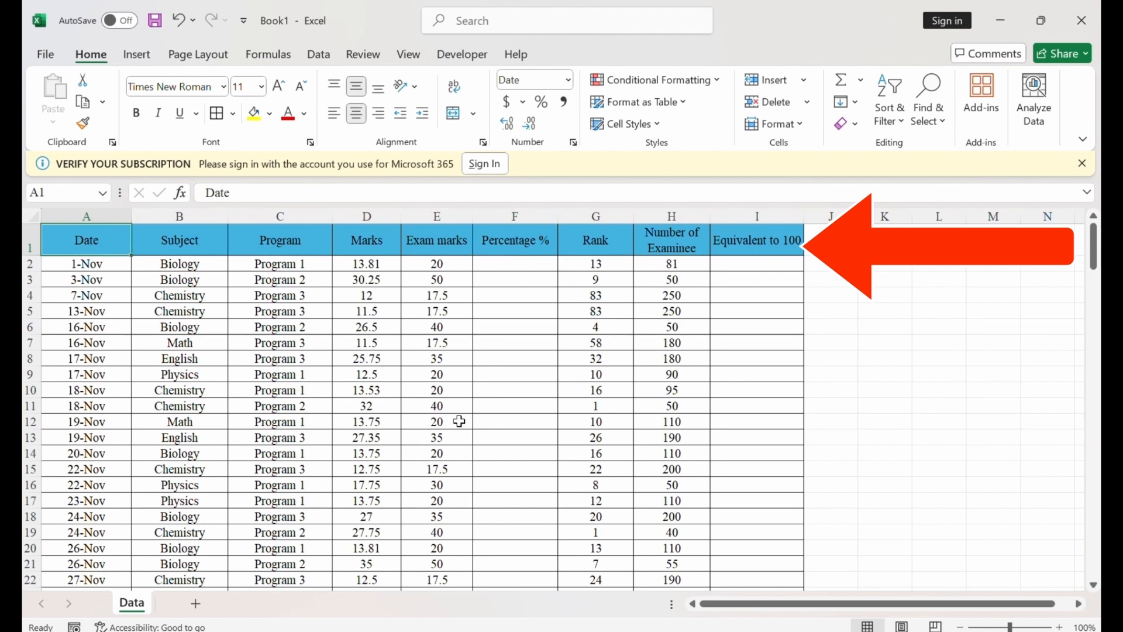
key(ctrl+shift+Right)
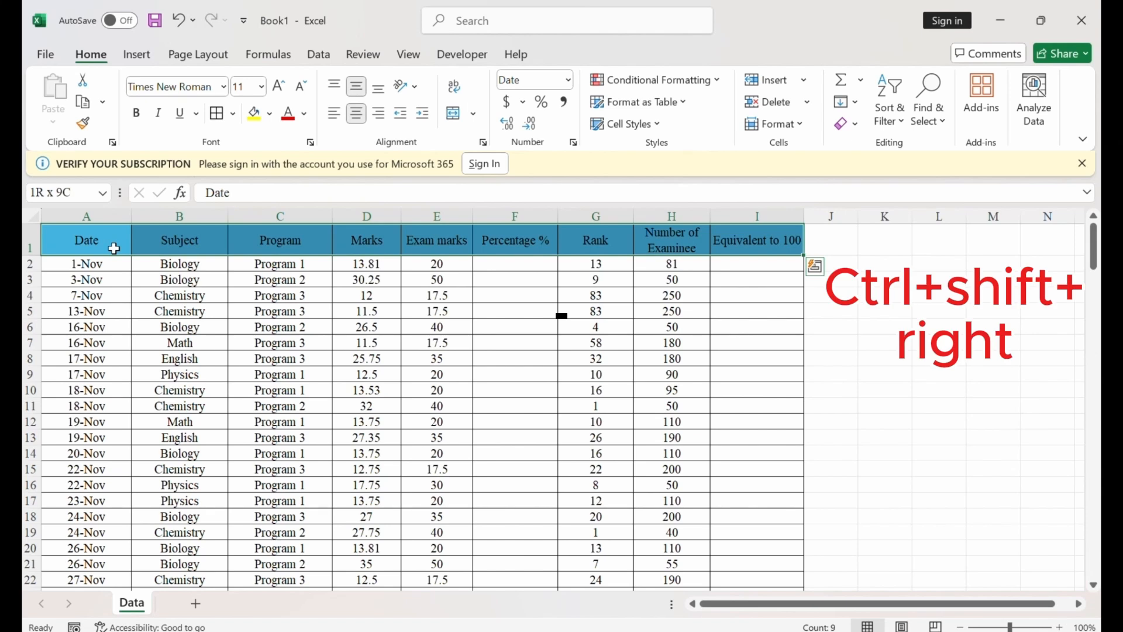
key(ctrl+shift+Down)
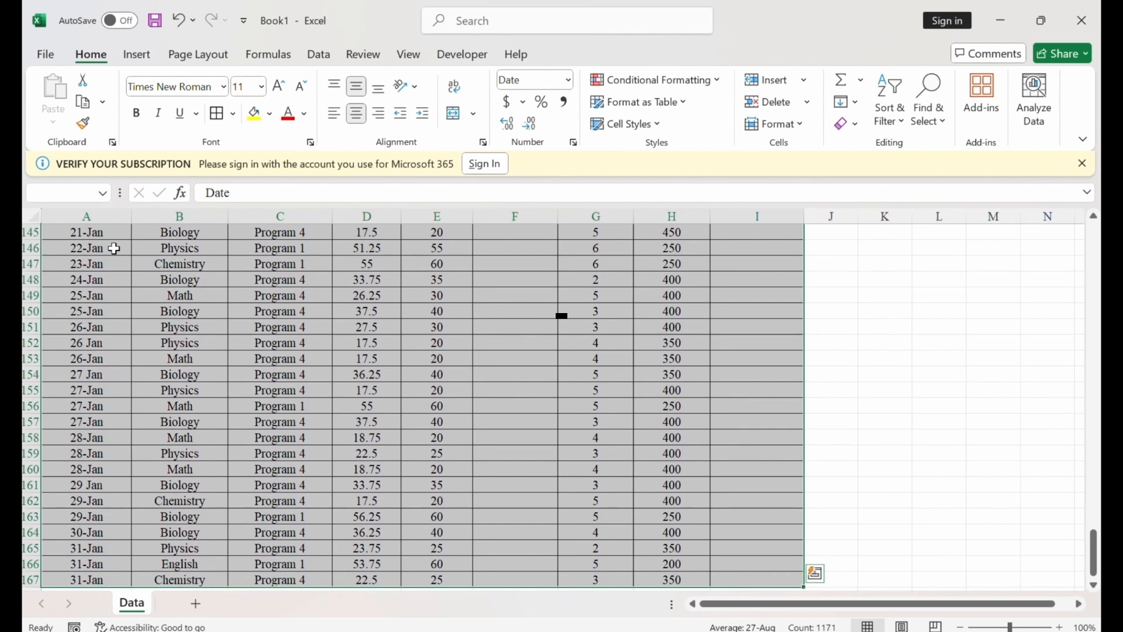
key(ctrl+t)
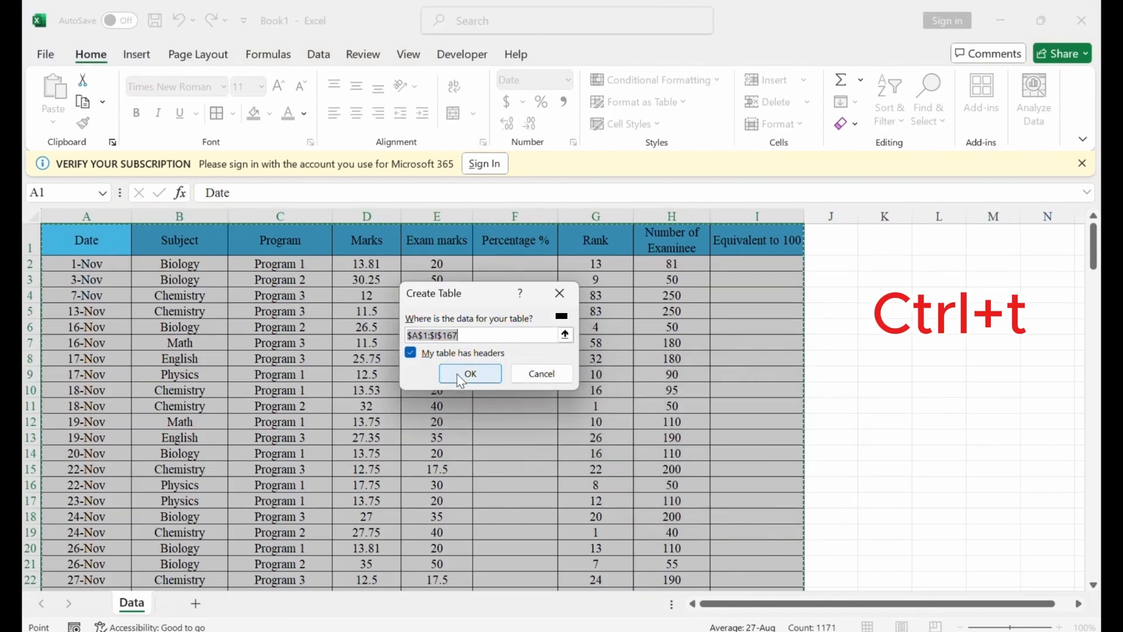
click(458, 375)
click(1036, 100)
click(404, 411)
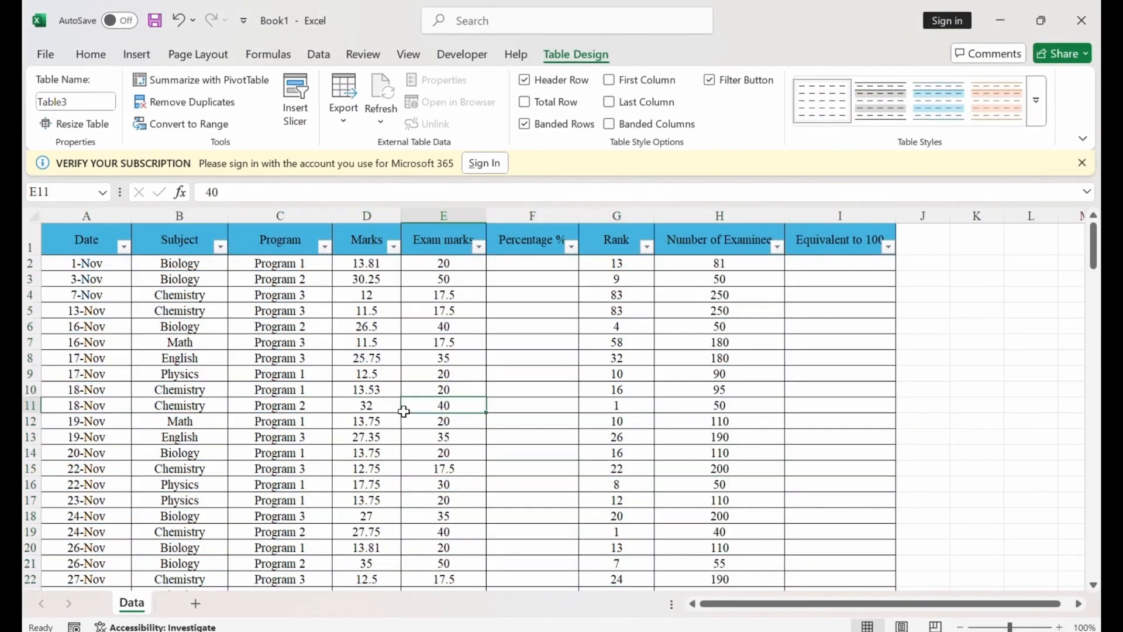
Step: Autofit the widths of the Exam marks, Percentage %, Number of Examinee and Equivalent to 100 columns
double_click(486, 220)
double_click(585, 220)
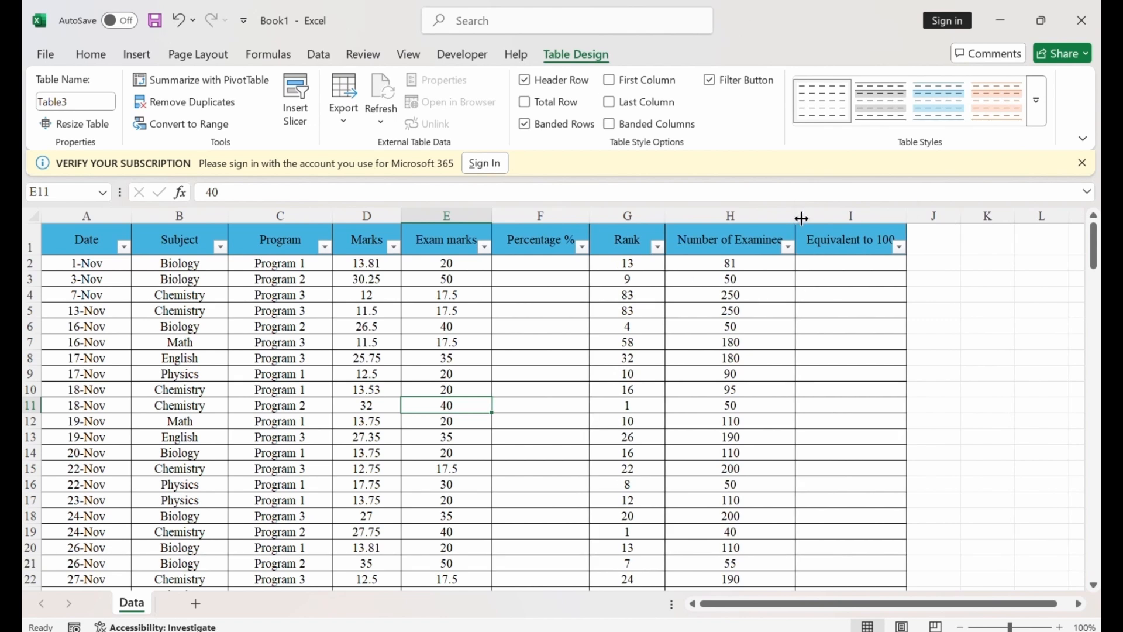
double_click(795, 220)
double_click(915, 220)
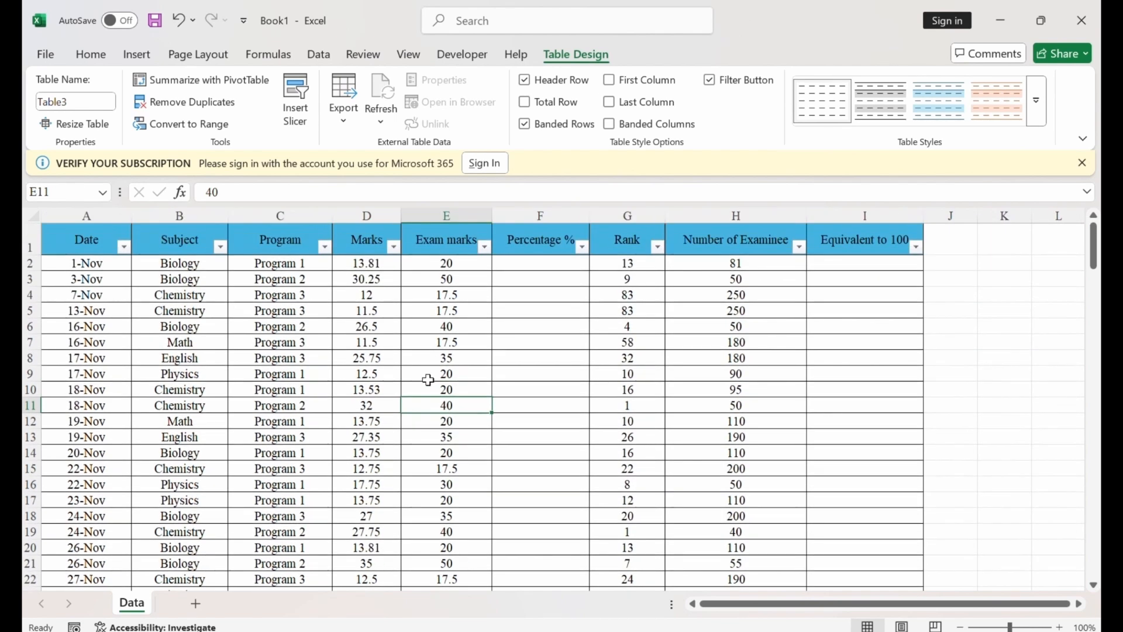
Step: Fill the Percentage % column with a formula dividing Marks by Exam marks, starting in F2
click(541, 263)
scroll(853, 303, down, 4)
scroll(860, 438, up, 4)
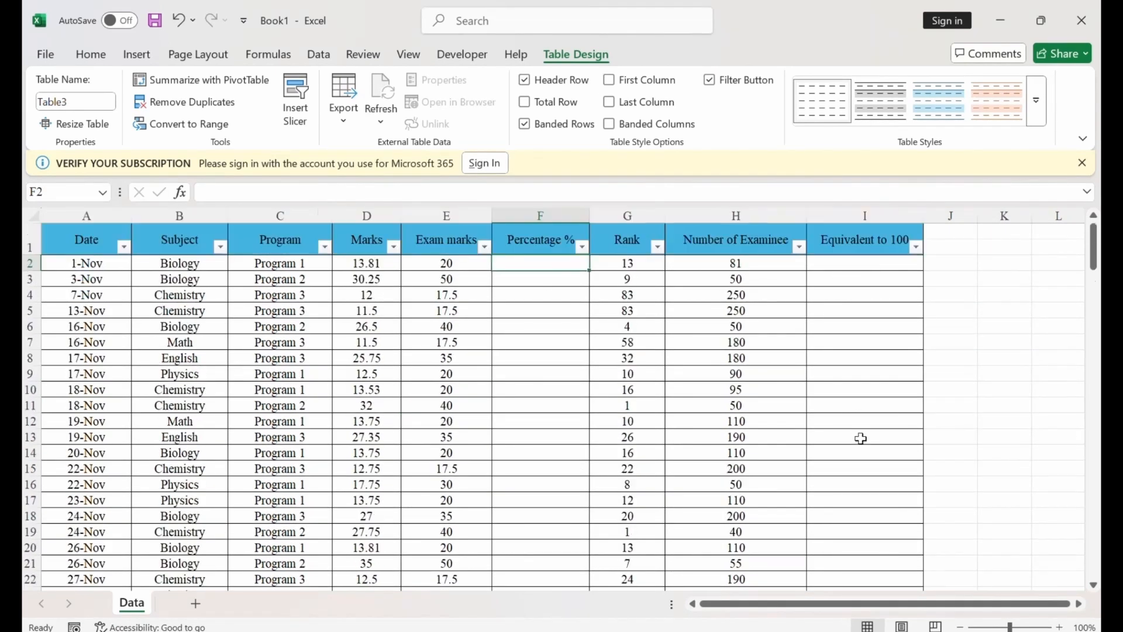
double_click(506, 263)
text(=)
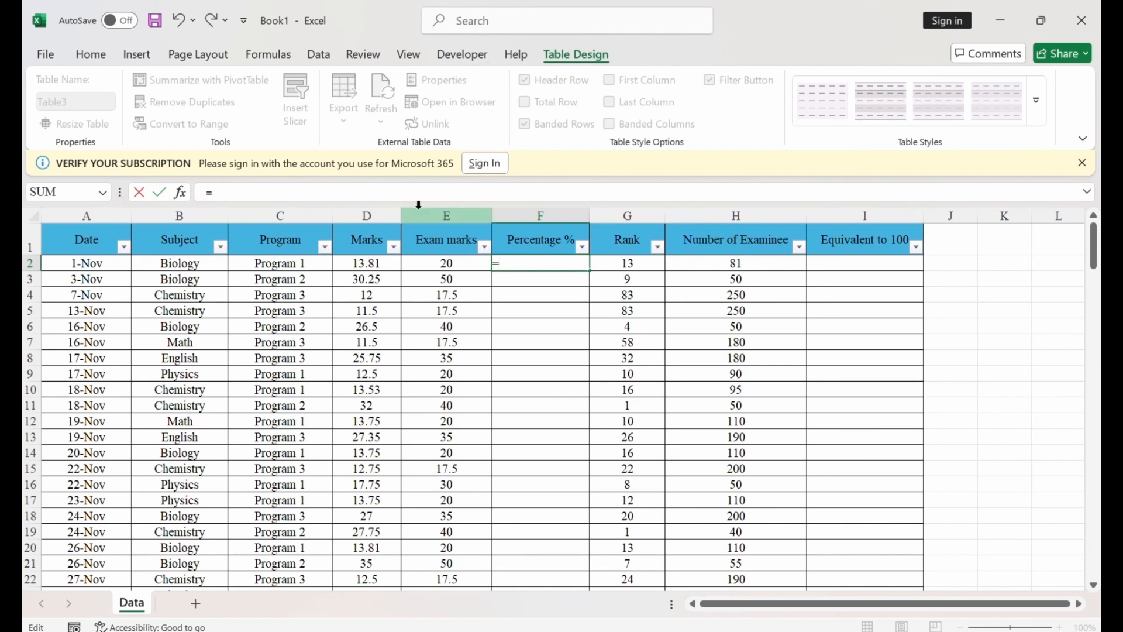
click(366, 263)
text(/)
click(477, 262)
key(Return)
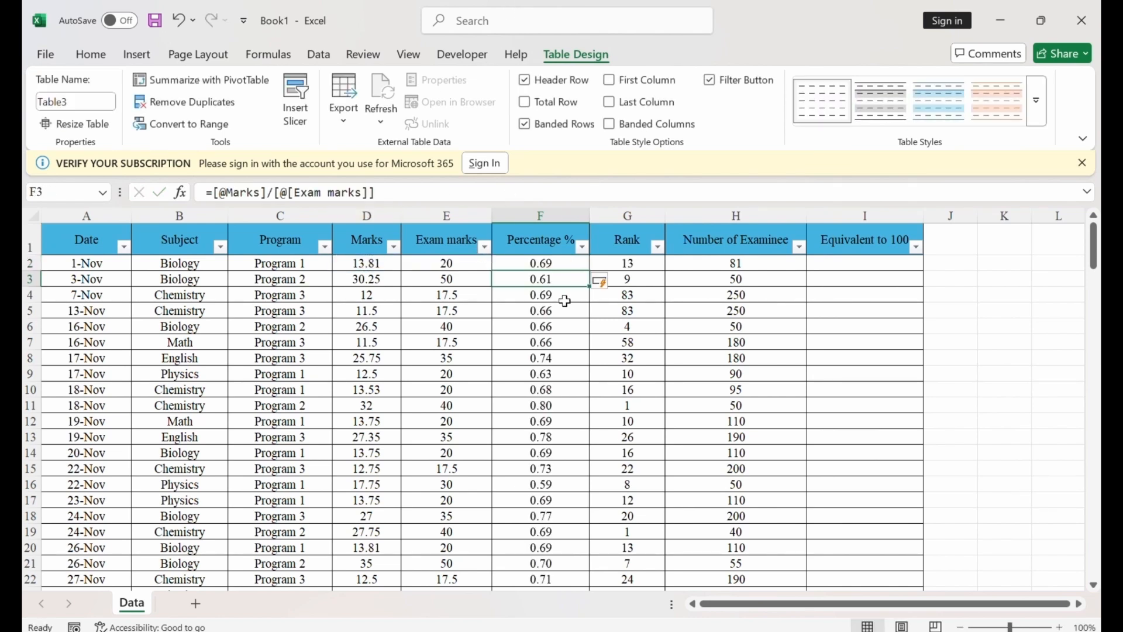
Step: Apply the Percentage number format to the whole Percentage % column
click(104, 62)
scroll(579, 509, down, 9)
scroll(579, 351, up, 9)
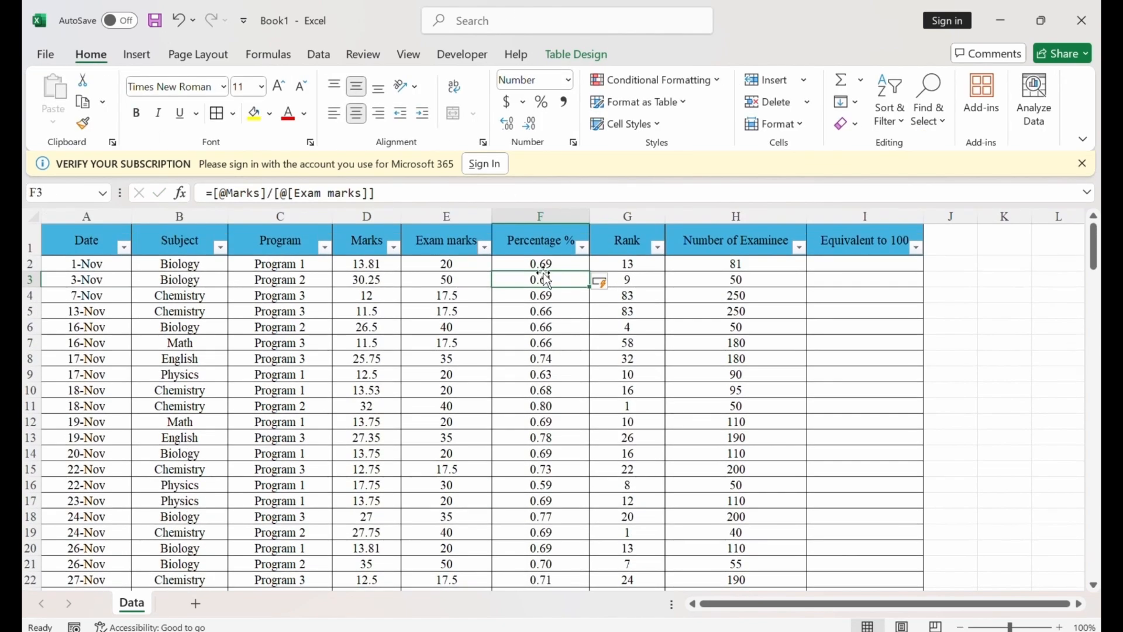
click(539, 217)
click(568, 80)
click(572, 389)
click(541, 265)
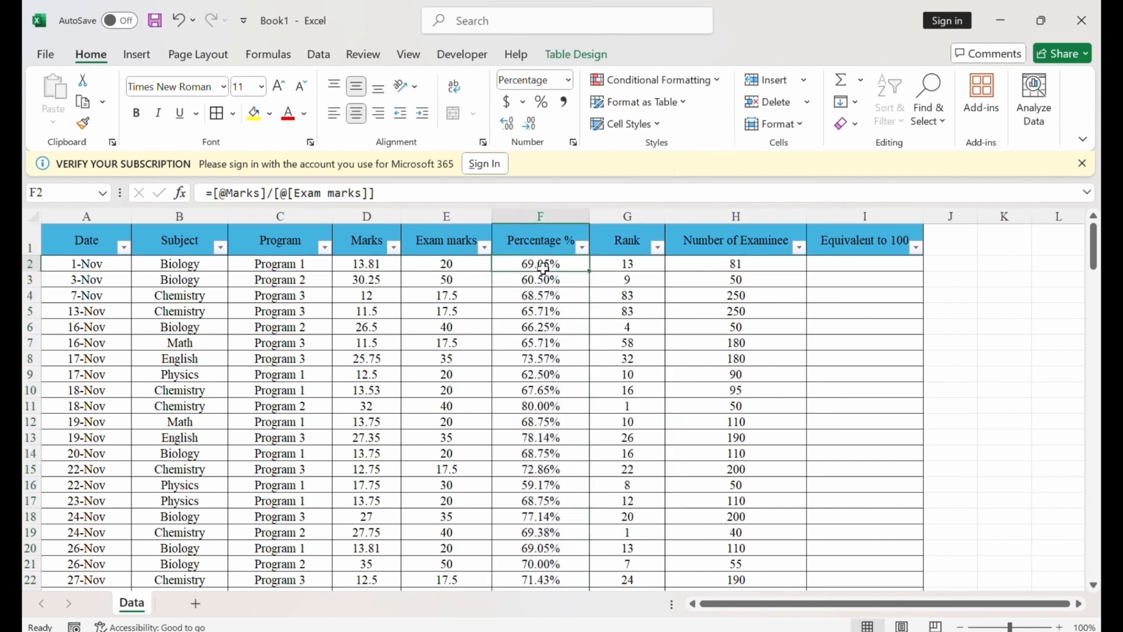
Step: Reduce the Percentage % column to zero decimal places and check the values down to the last row
scroll(599, 494, down, 10)
scroll(599, 493, up, 10)
click(539, 217)
click(531, 124)
click(531, 124)
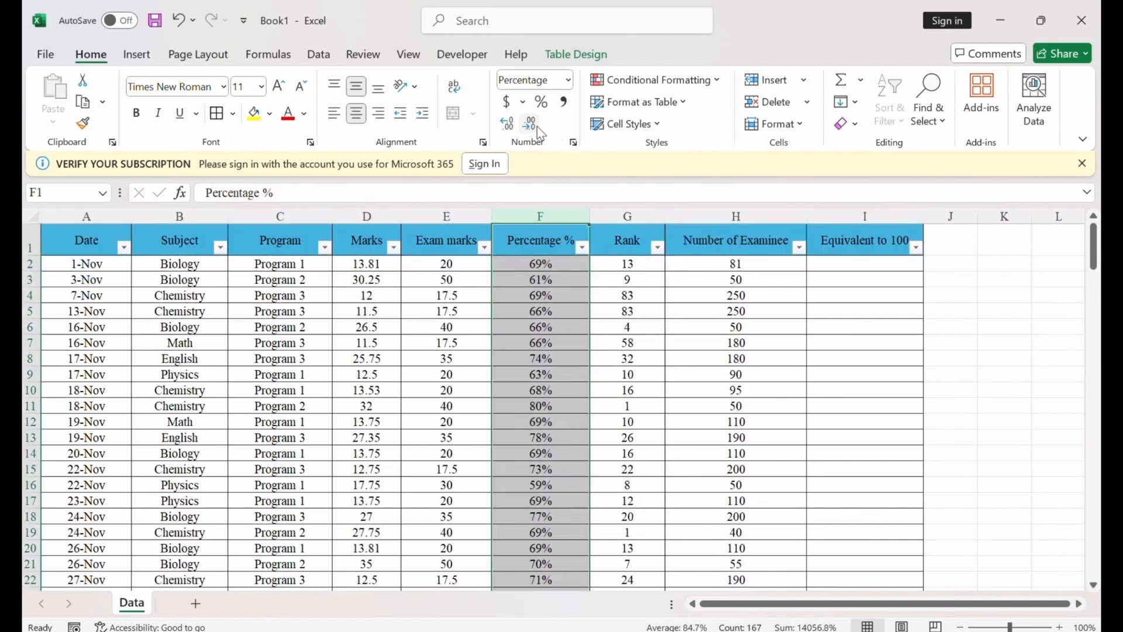
click(529, 406)
scroll(534, 436, down, 20)
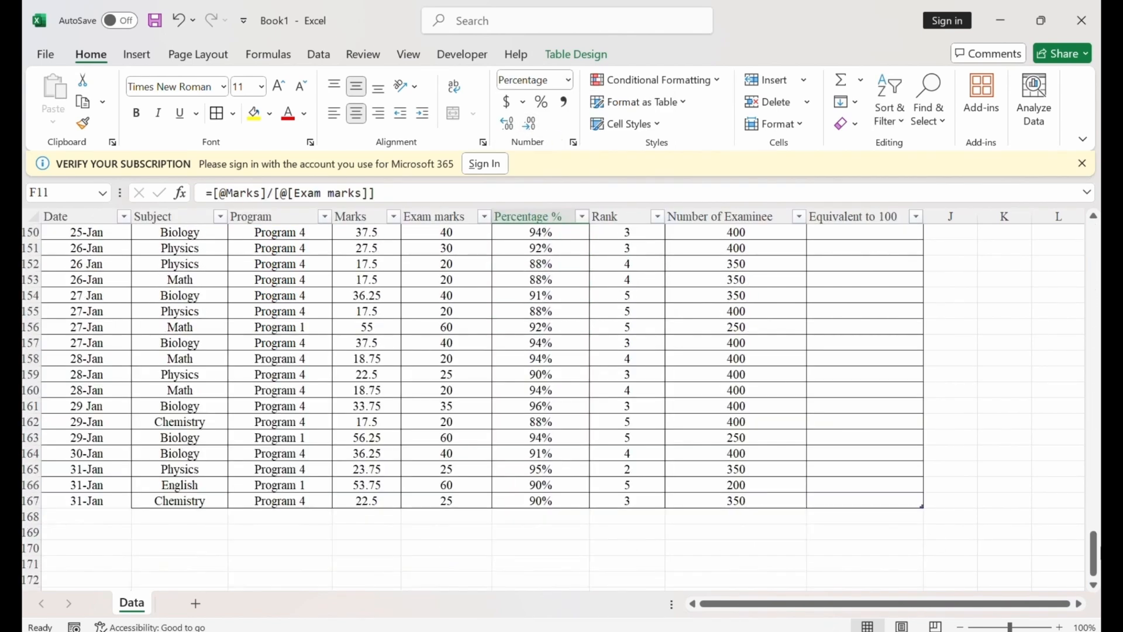
drag(1094, 552, 1094, 240)
click(852, 265)
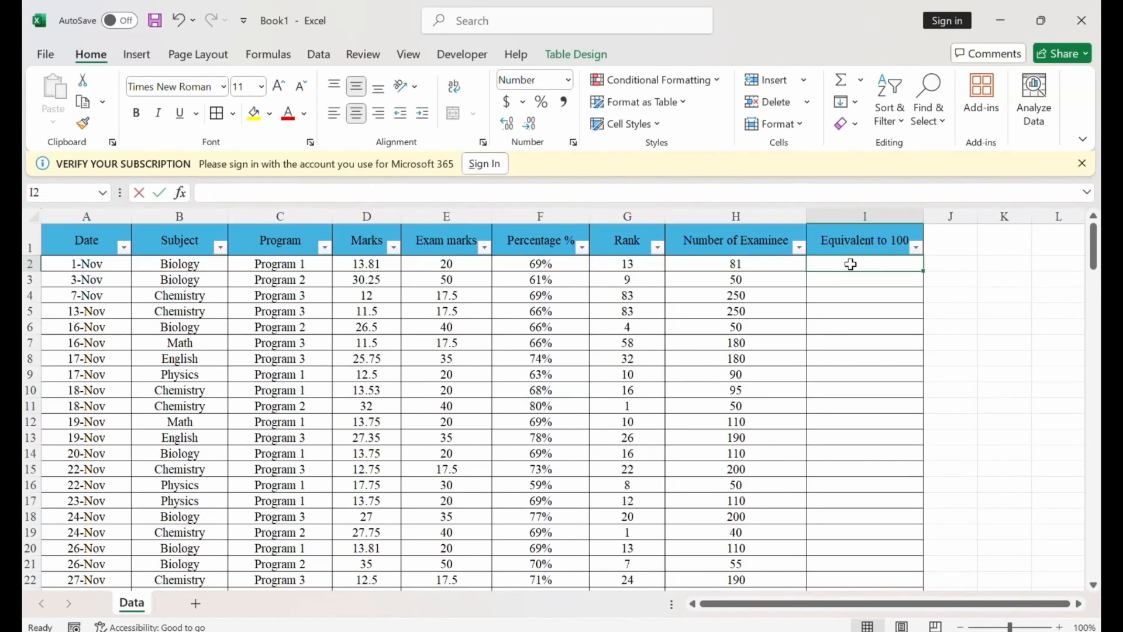
double_click(851, 264)
text(=)
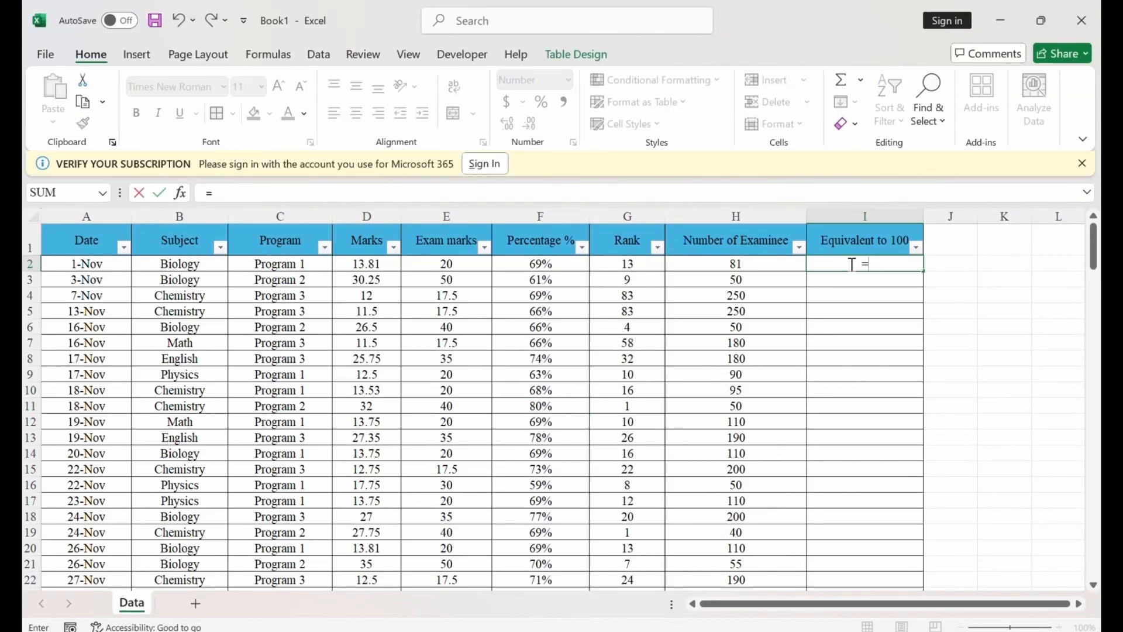
click(651, 268)
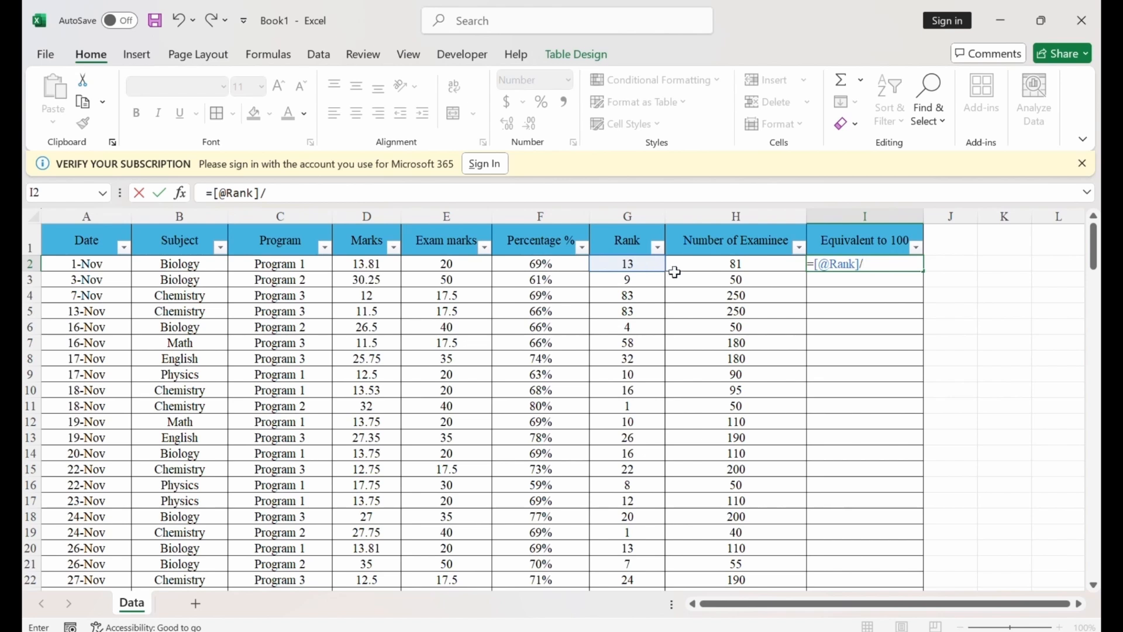
text(/)
click(678, 268)
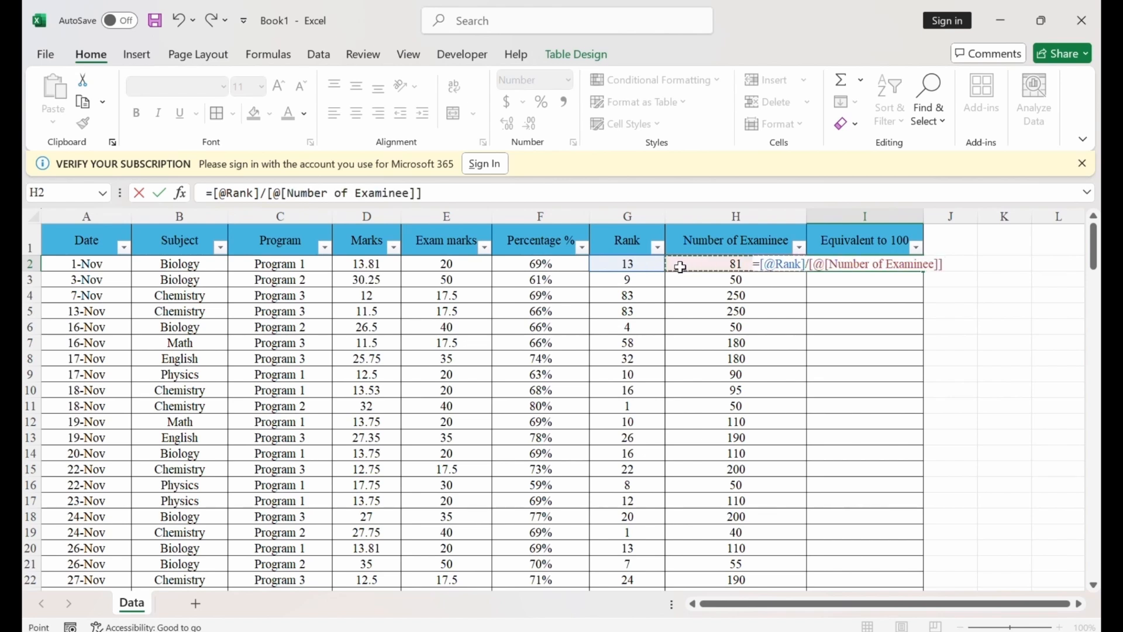
text(*100)
key(Return)
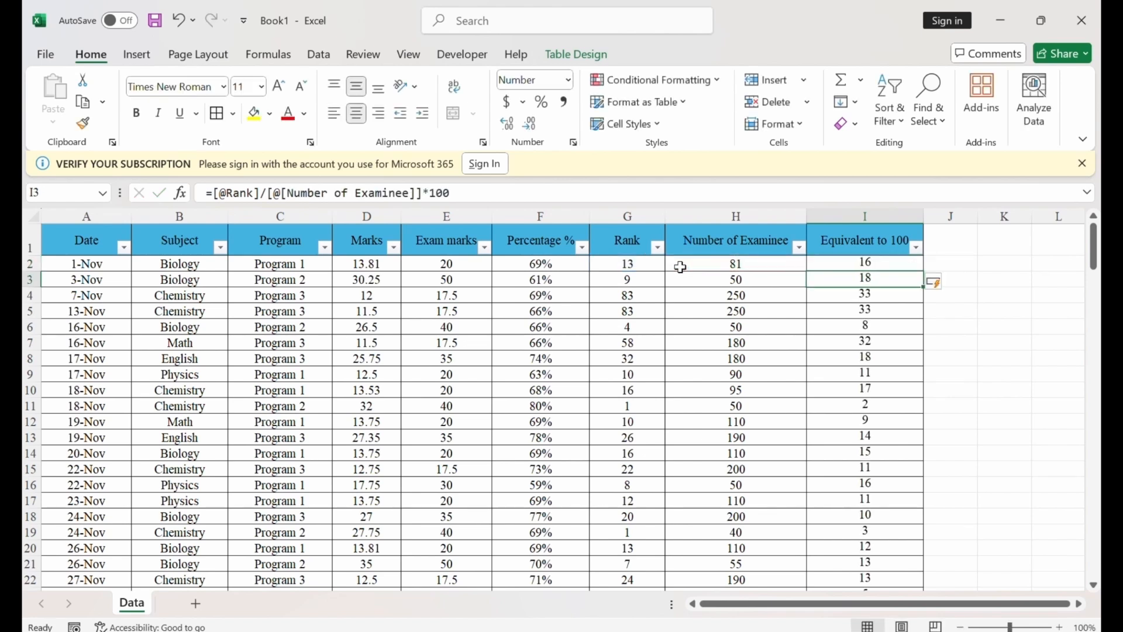
scroll(877, 405, down, 20)
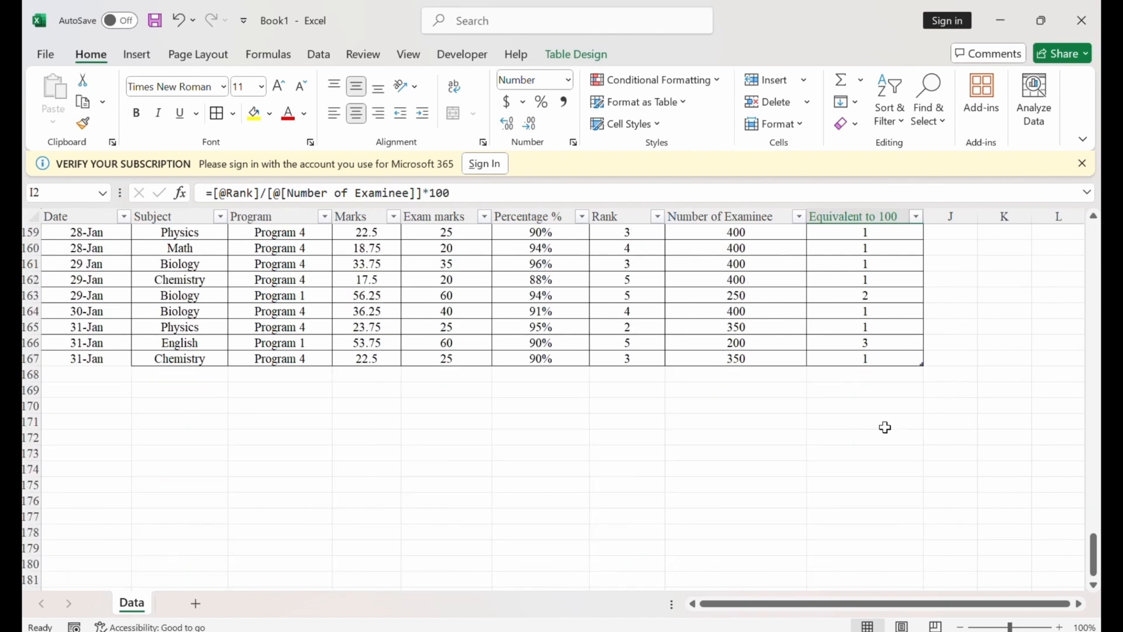
scroll(885, 429, up, 20)
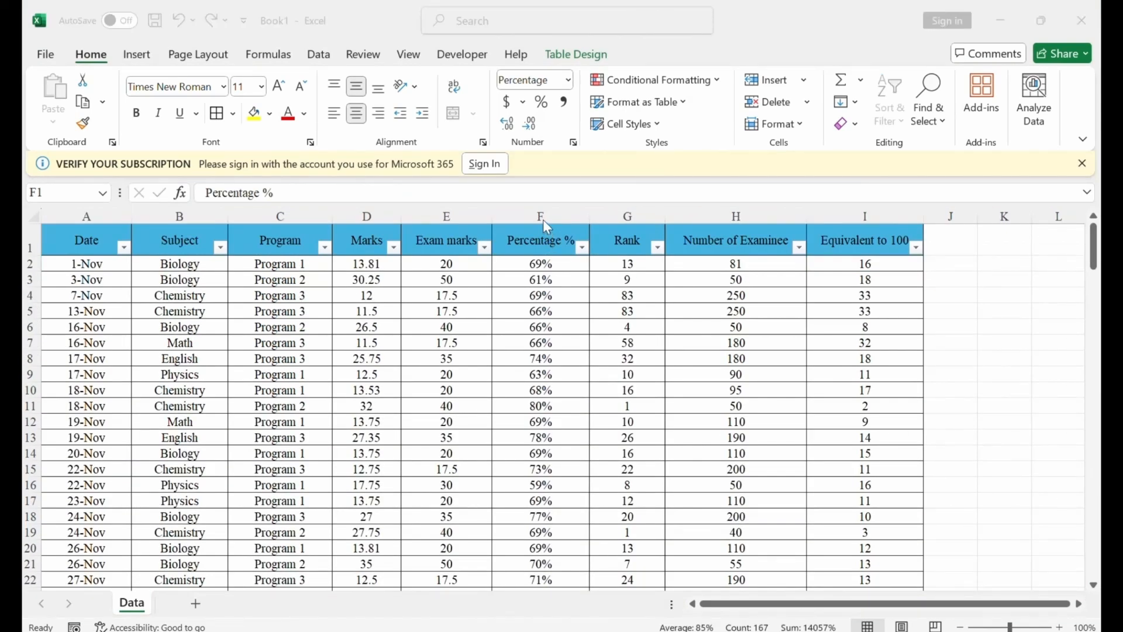
Step: Create a conditional formatting rule on the Percentage % column for cell values greater than or equal to .9
click(543, 217)
click(654, 80)
mouse_move(700, 124)
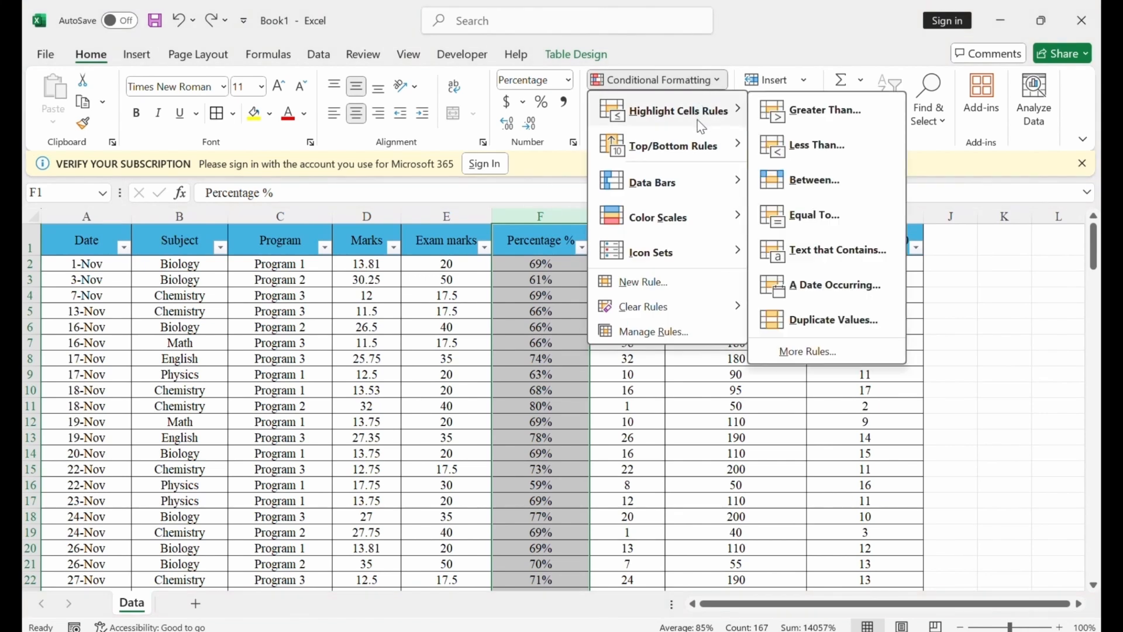
click(673, 282)
click(329, 216)
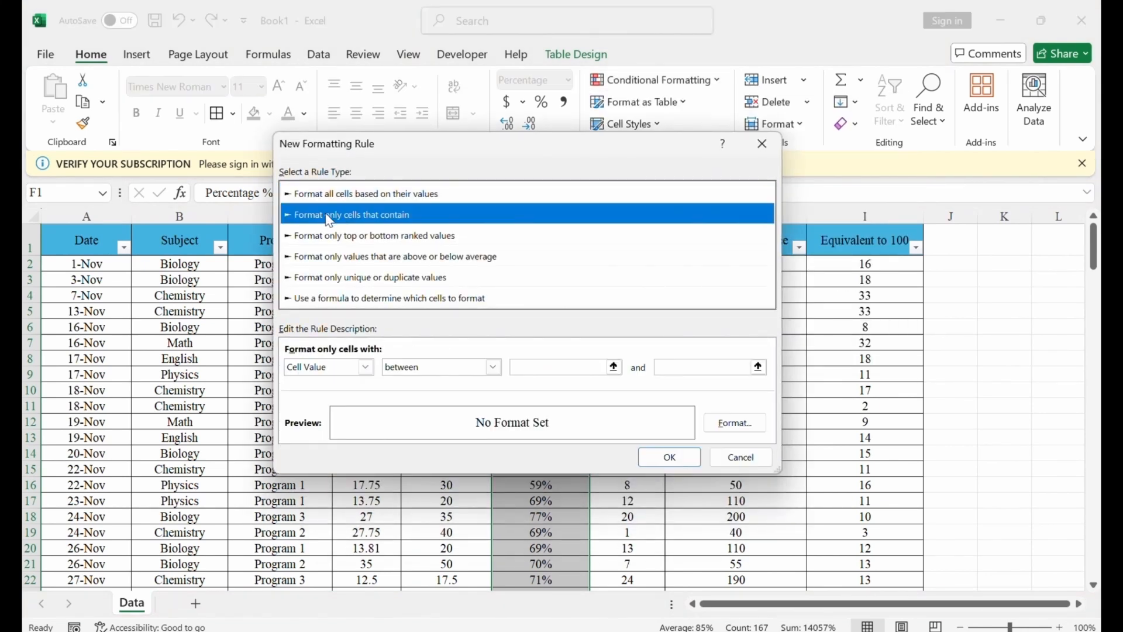
click(390, 374)
click(409, 453)
click(549, 369)
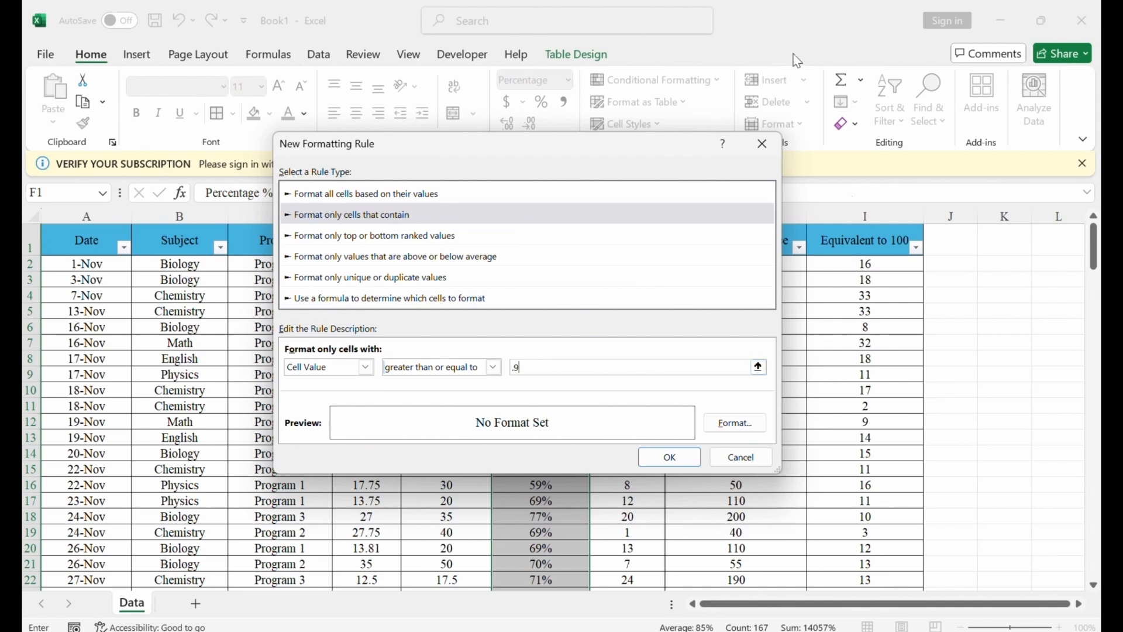
Step: Give the rule's matching cells a green fill and white font, apply the rule and check the column
click(735, 422)
click(488, 101)
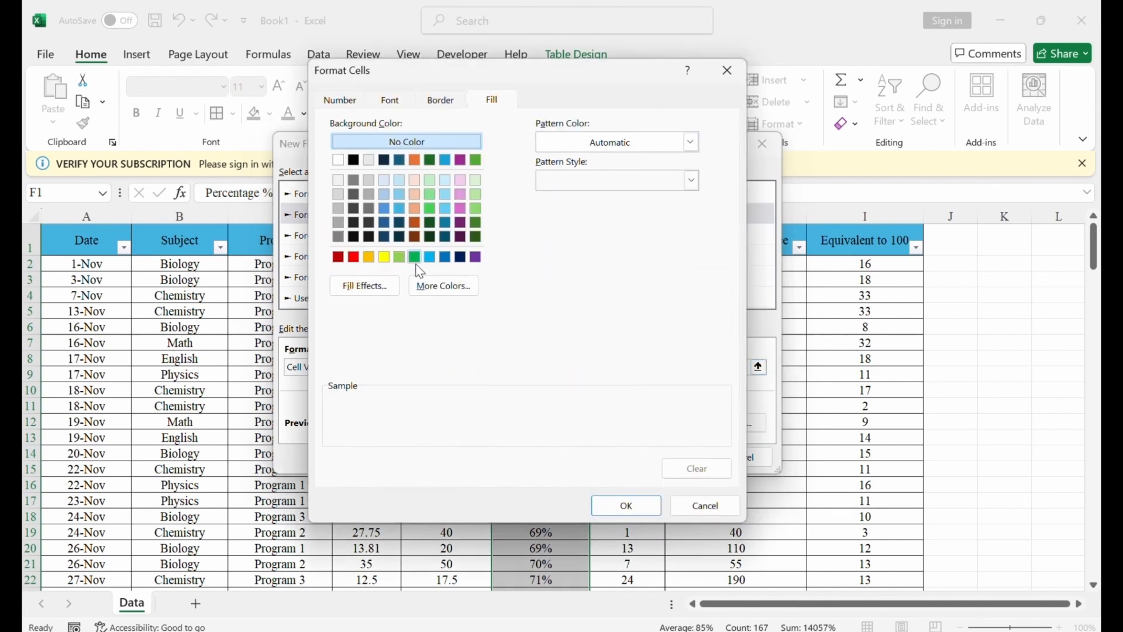
click(415, 257)
click(390, 100)
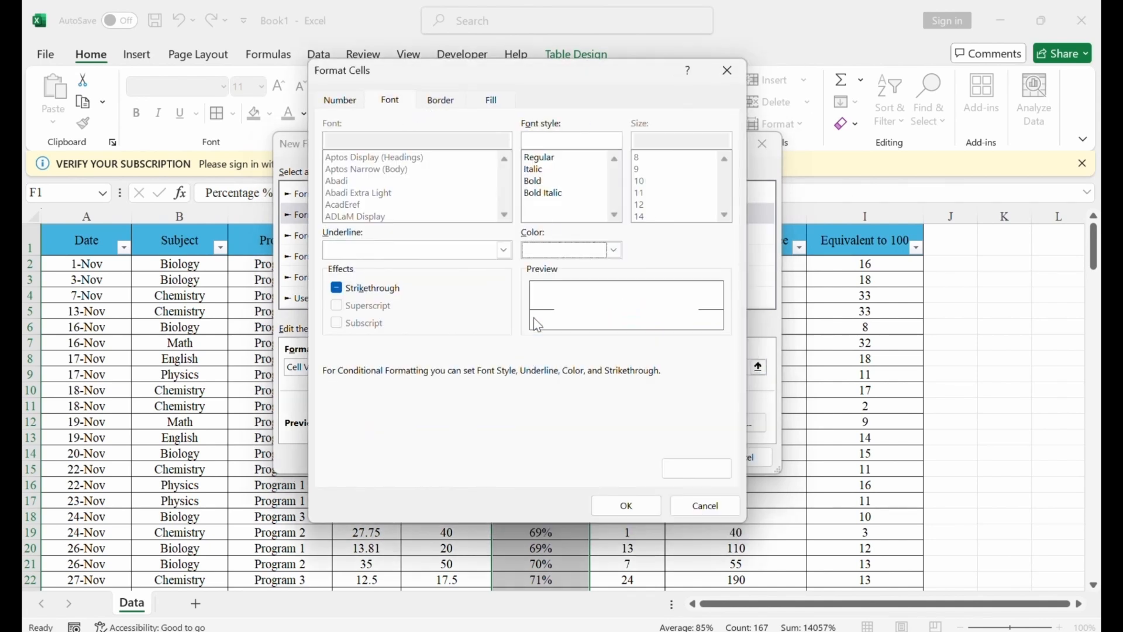
click(617, 506)
click(661, 457)
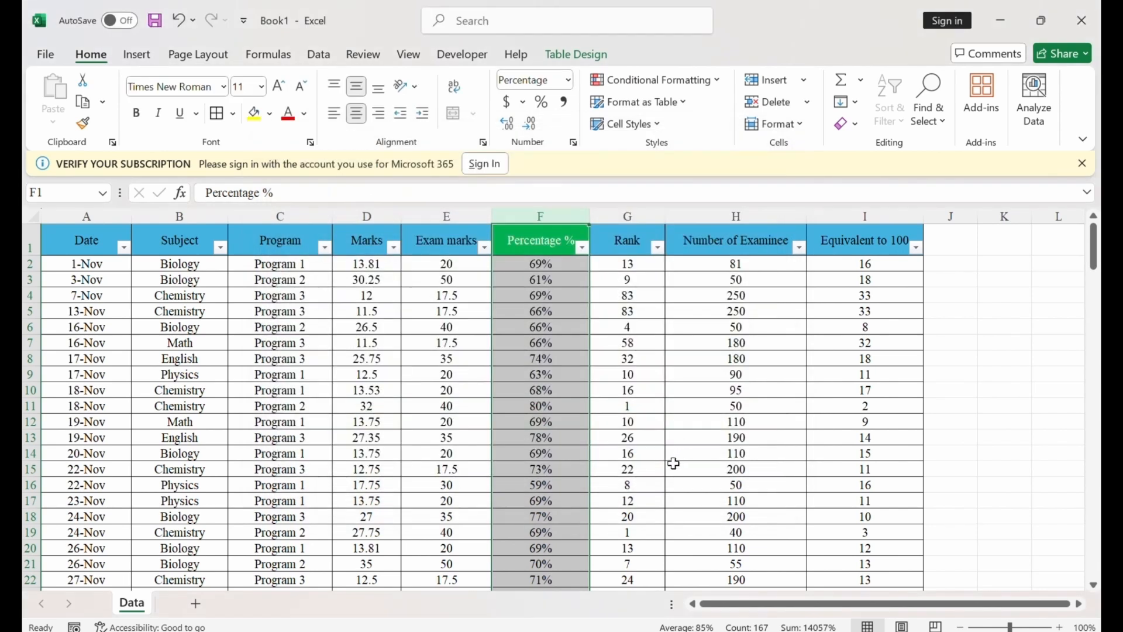
scroll(567, 374, down, 10)
scroll(539, 358, down, 20)
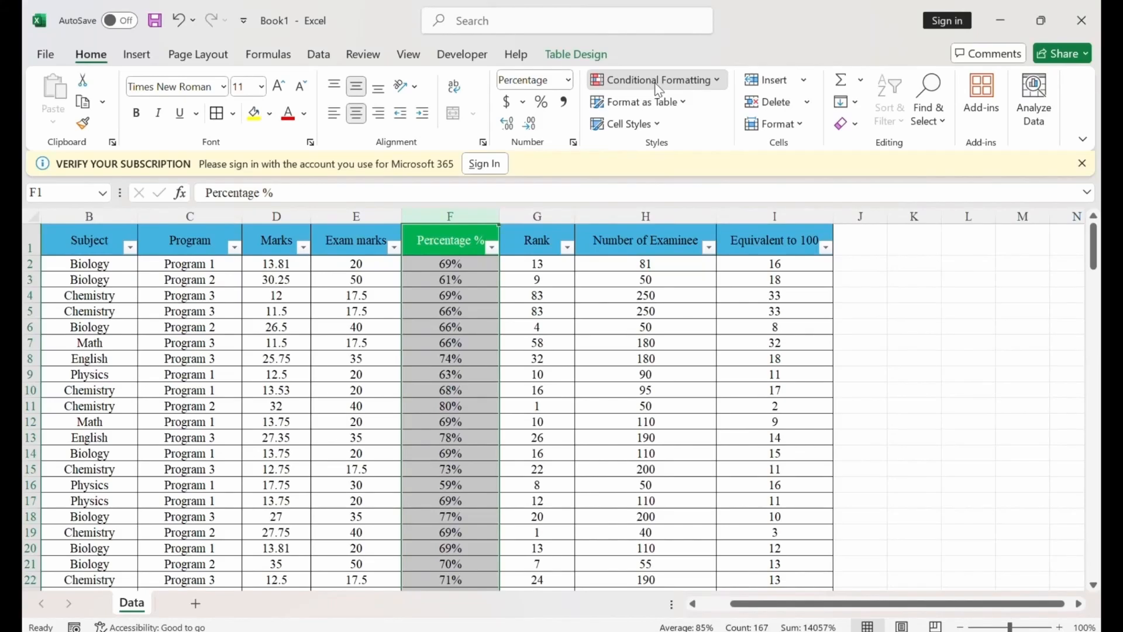
Step: Create a conditional formatting rule on the Percentage % column for cell values less than 0.7
click(655, 80)
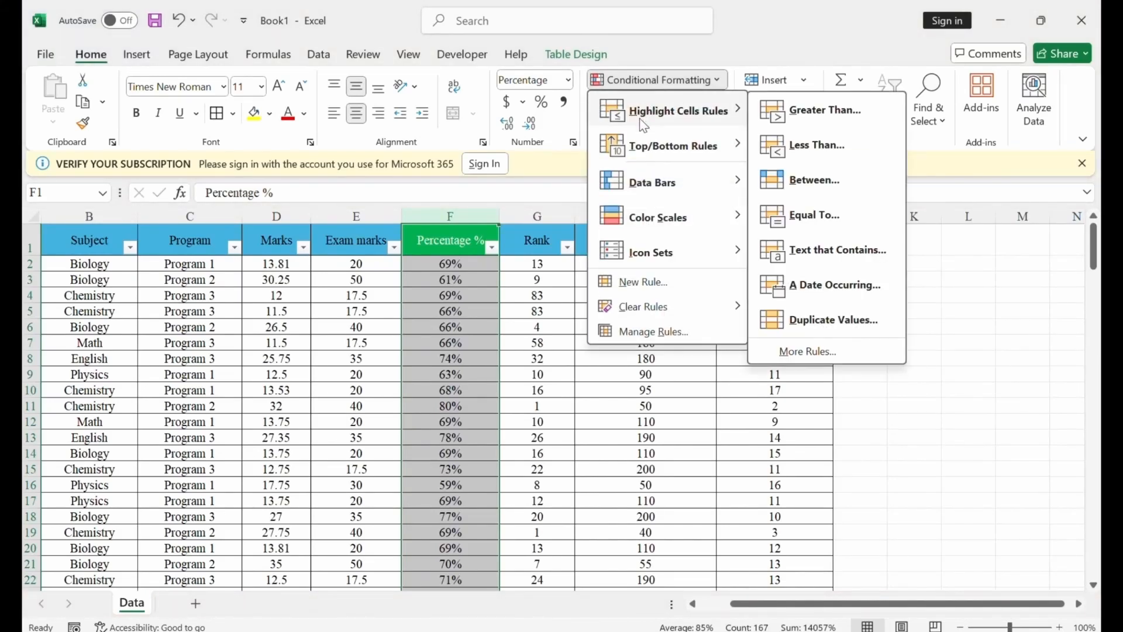
click(630, 283)
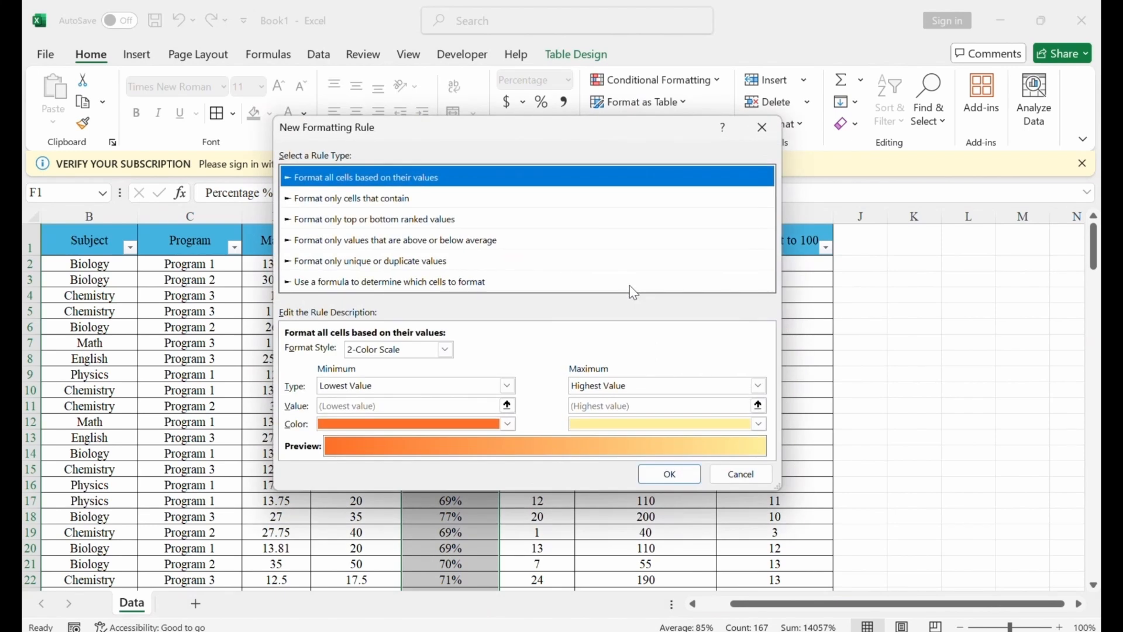
click(362, 199)
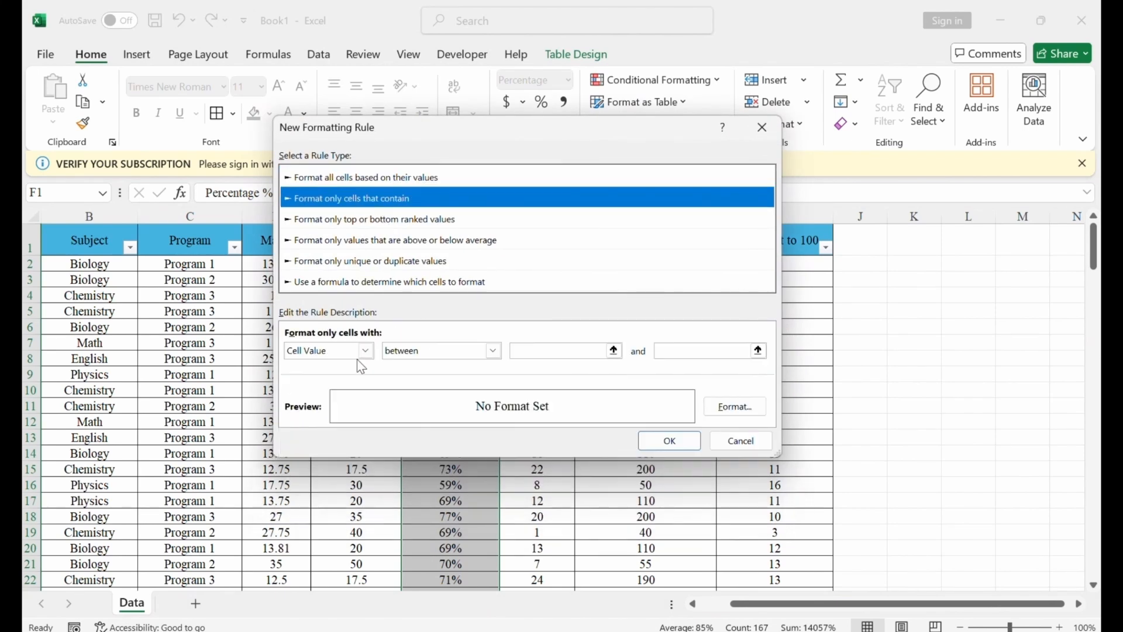
click(362, 350)
click(358, 351)
click(451, 353)
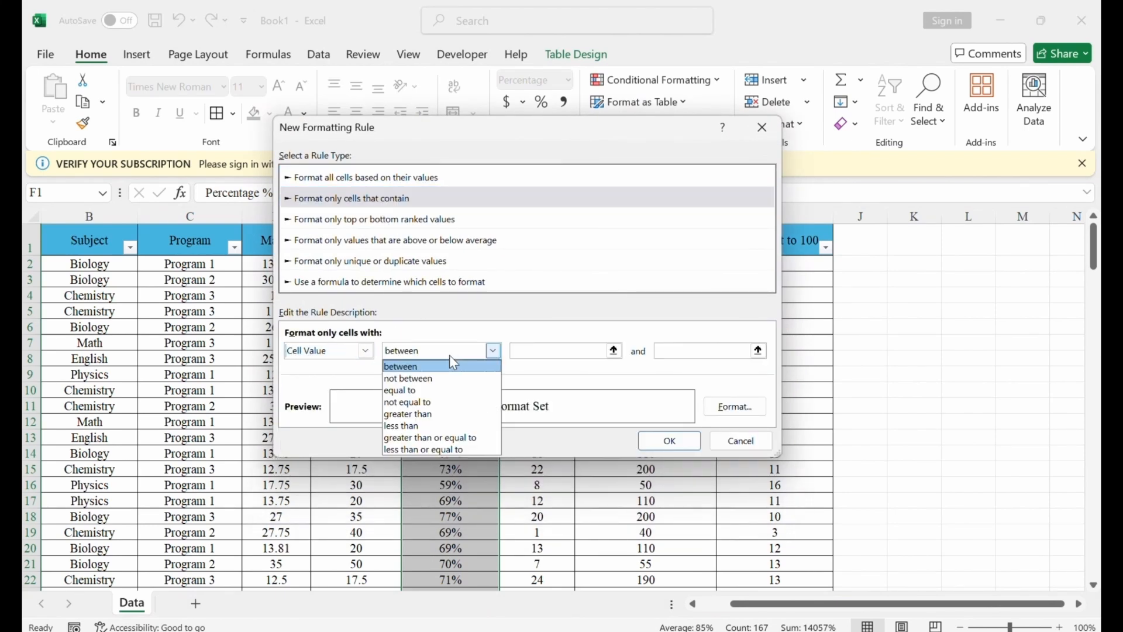
click(454, 426)
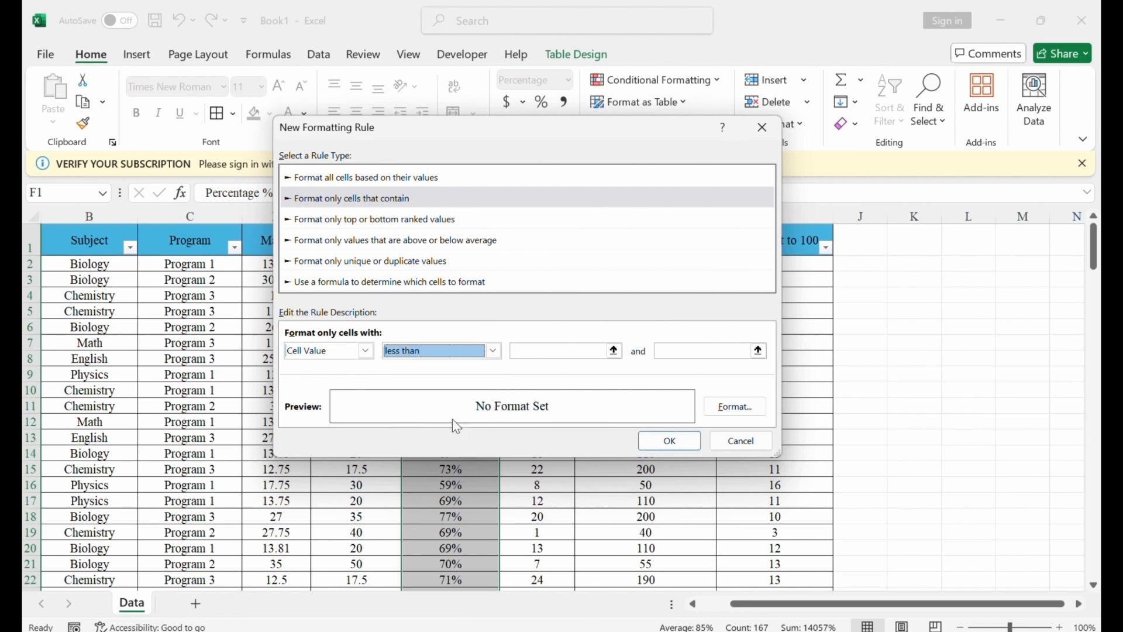
click(579, 350)
Step: Give the less-than rule a red fill and white font, apply it and check the Percentage % column past the last table row
click(735, 406)
click(491, 83)
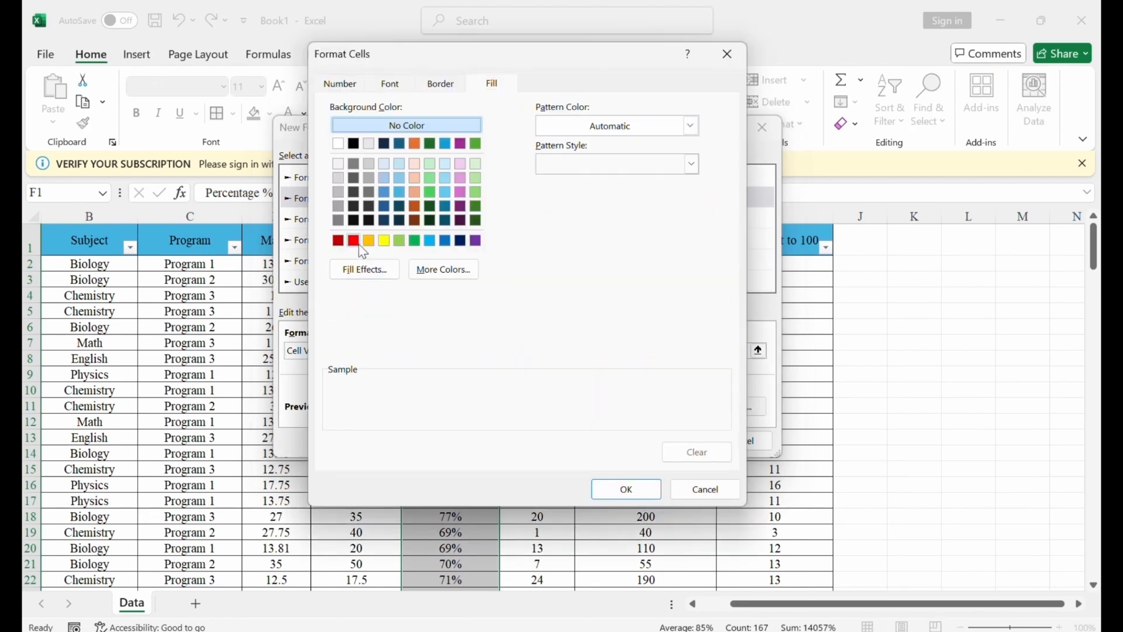
click(390, 83)
click(626, 489)
click(687, 441)
scroll(500, 477, down, 20)
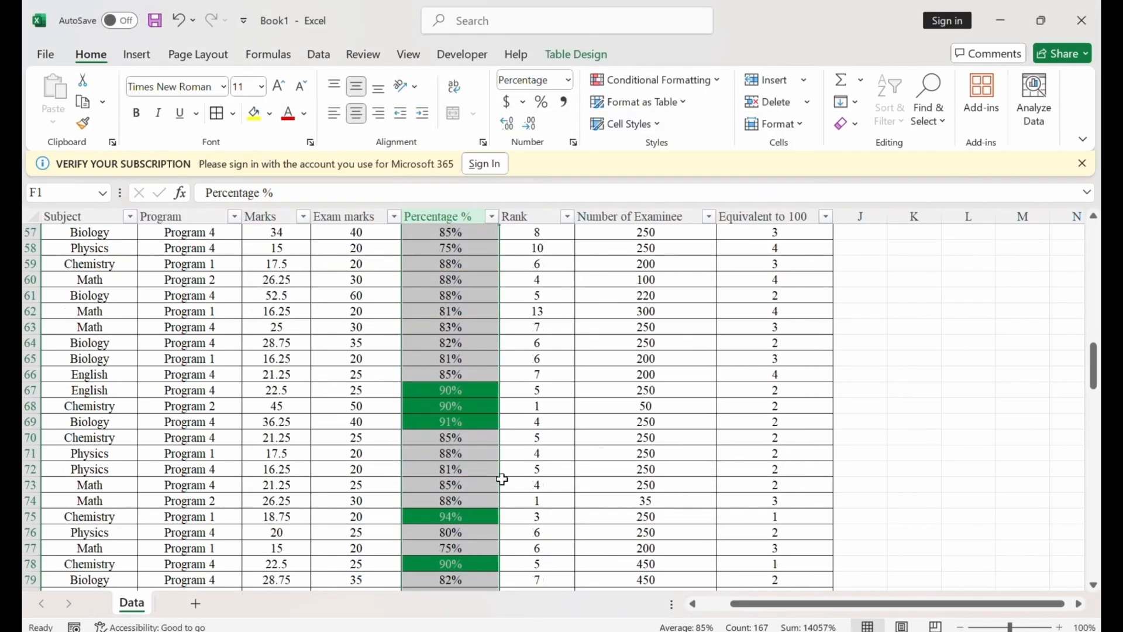
scroll(468, 380, up, 14)
click(451, 326)
scroll(452, 325, up, 17)
scroll(448, 318, down, 20)
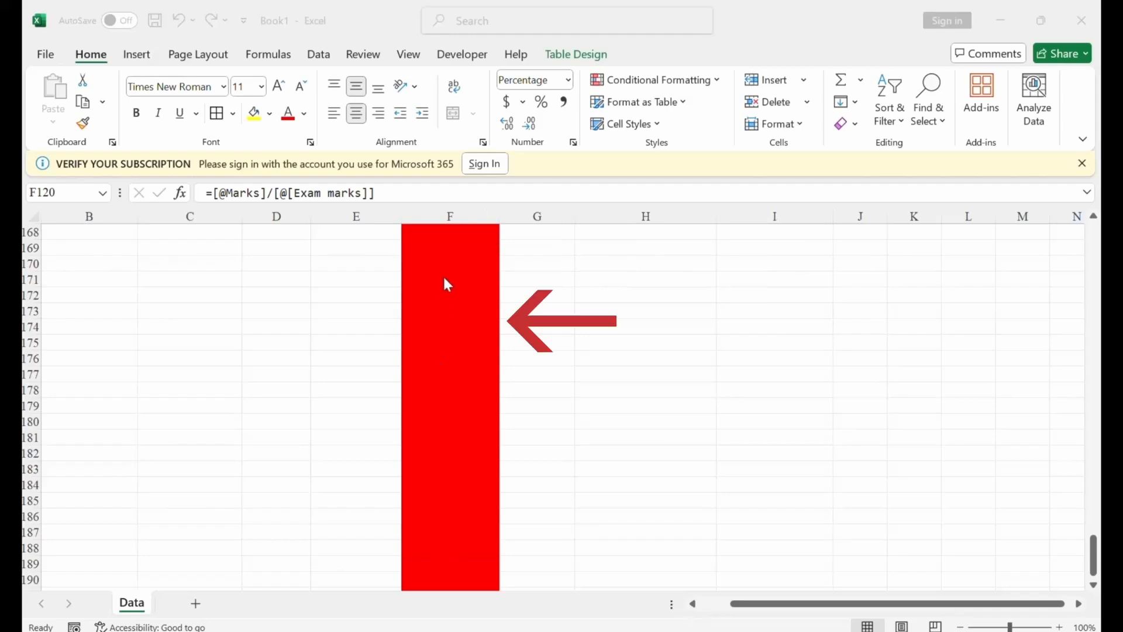
scroll(443, 445, up, 18)
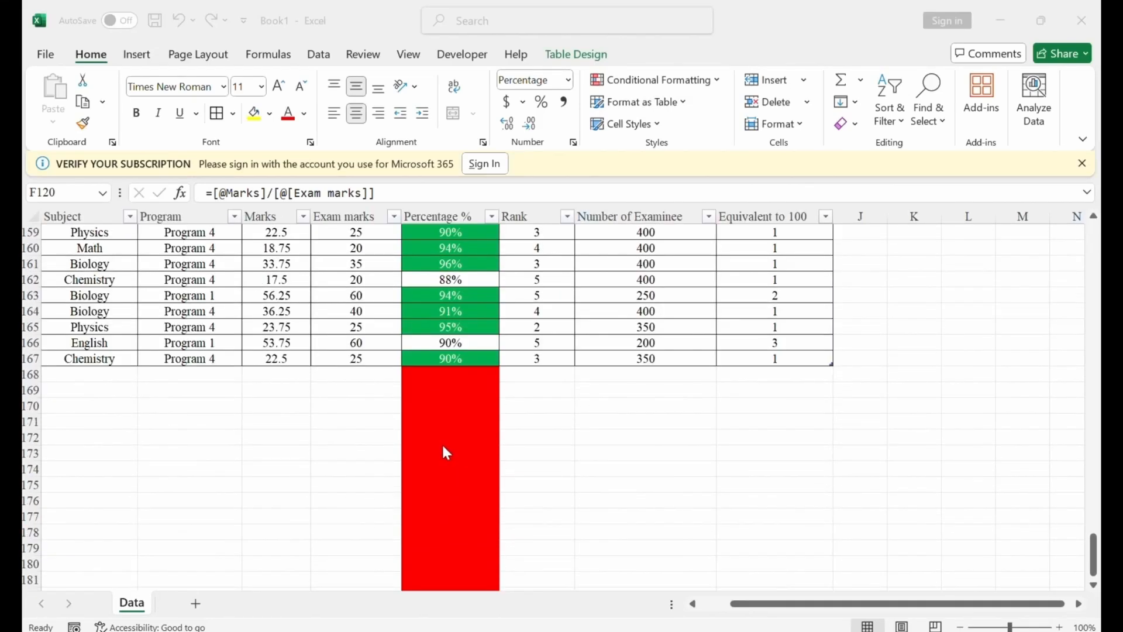
Step: Clear the conditional formatting rules from the Percentage % header cell F1 only
drag(1094, 502, 1094, 233)
click(442, 245)
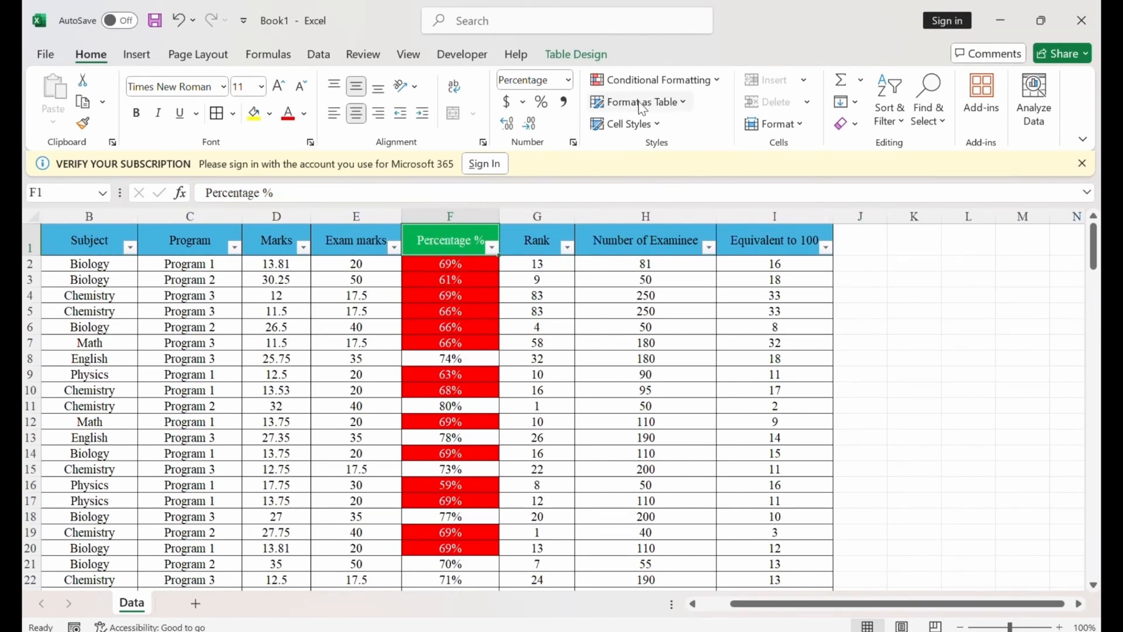
click(644, 80)
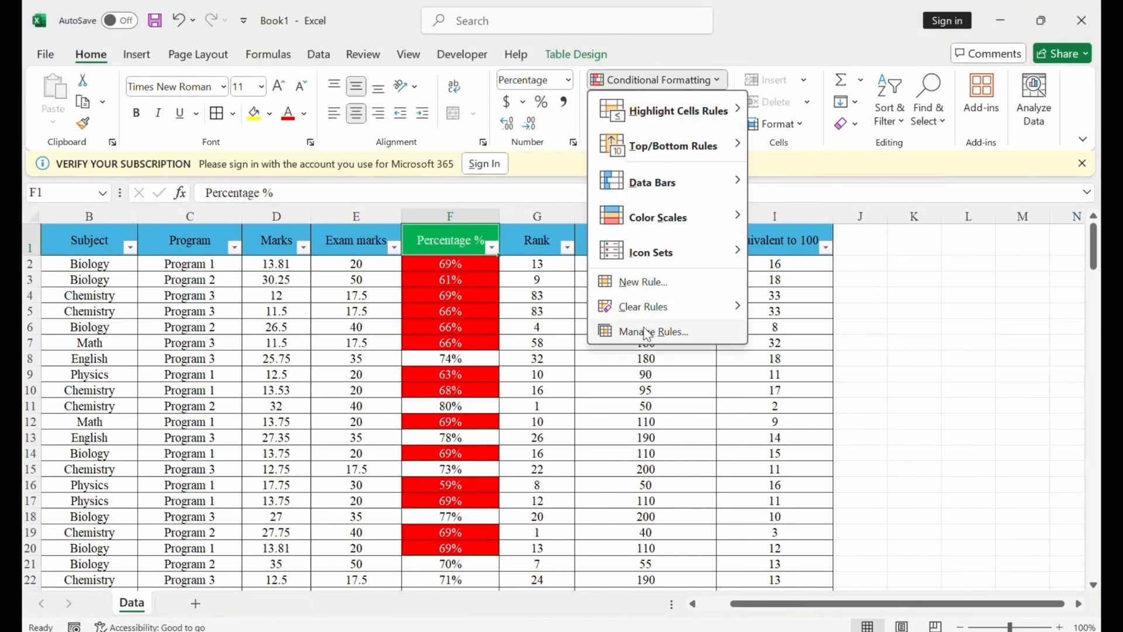
mouse_move(655, 307)
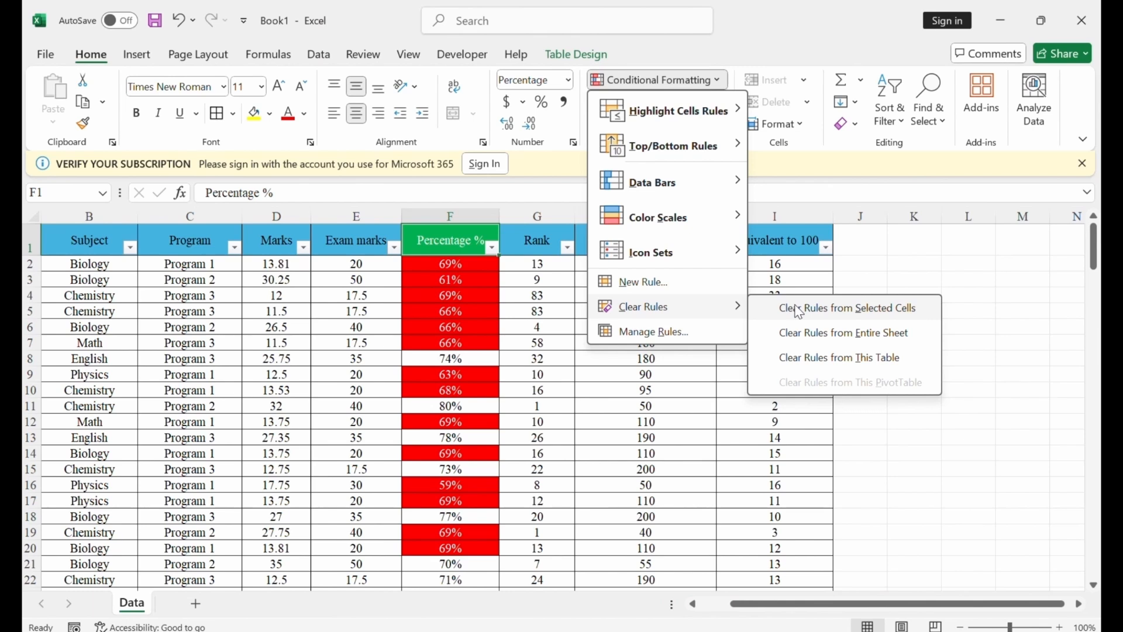
click(798, 310)
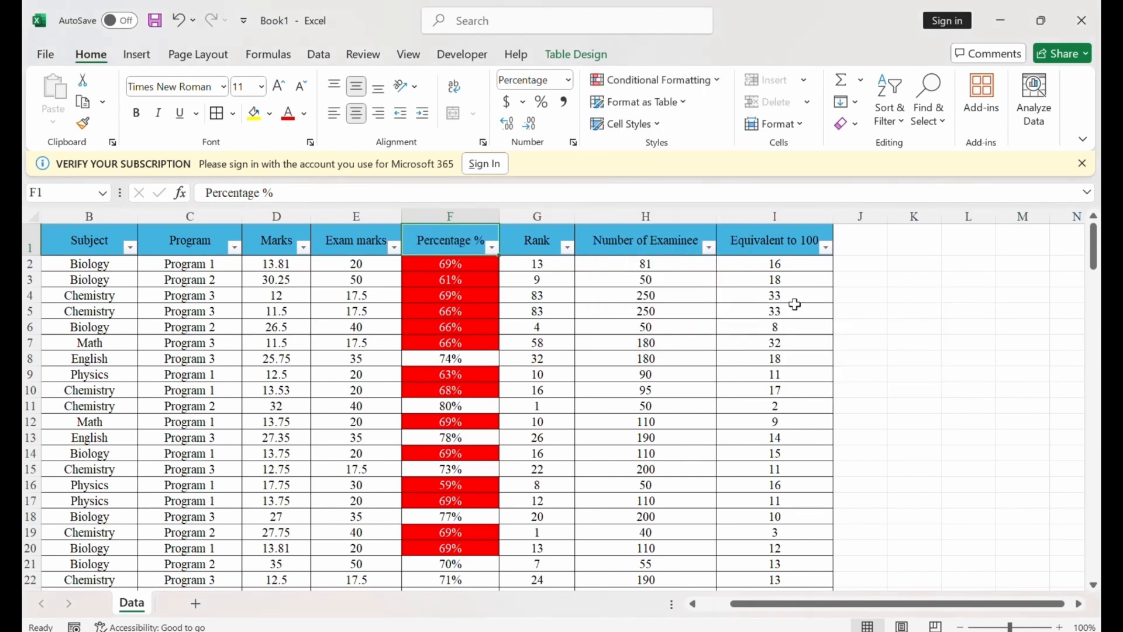
Step: Add a conditional formatting rule to the whole Percentage % column for cells that contain blanks, with no format set
click(461, 237)
click(646, 82)
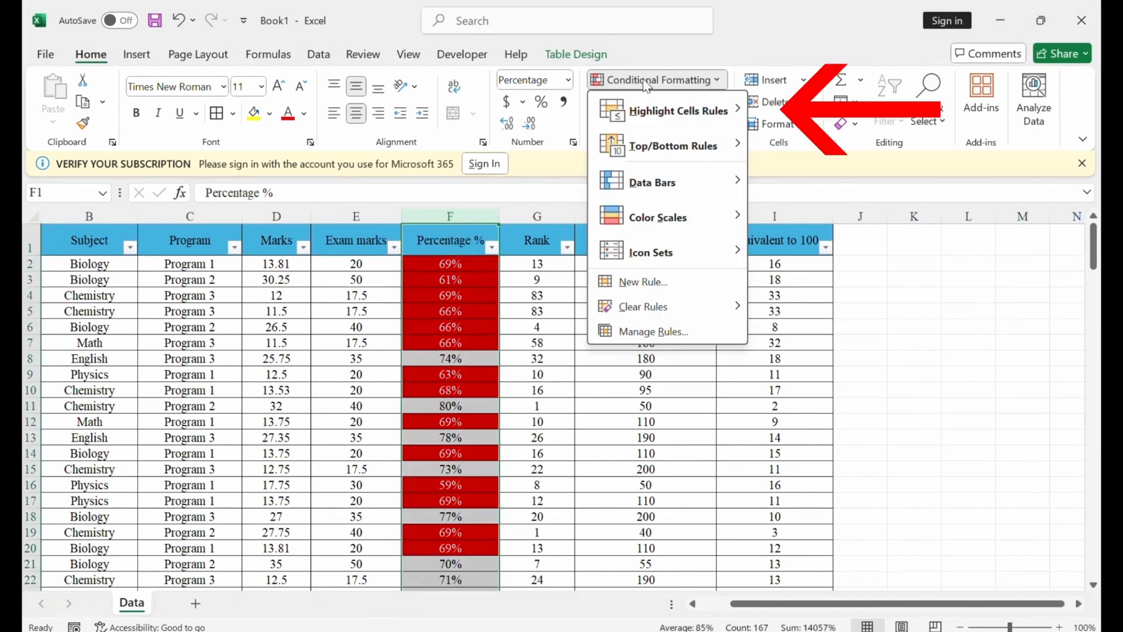
mouse_move(704, 140)
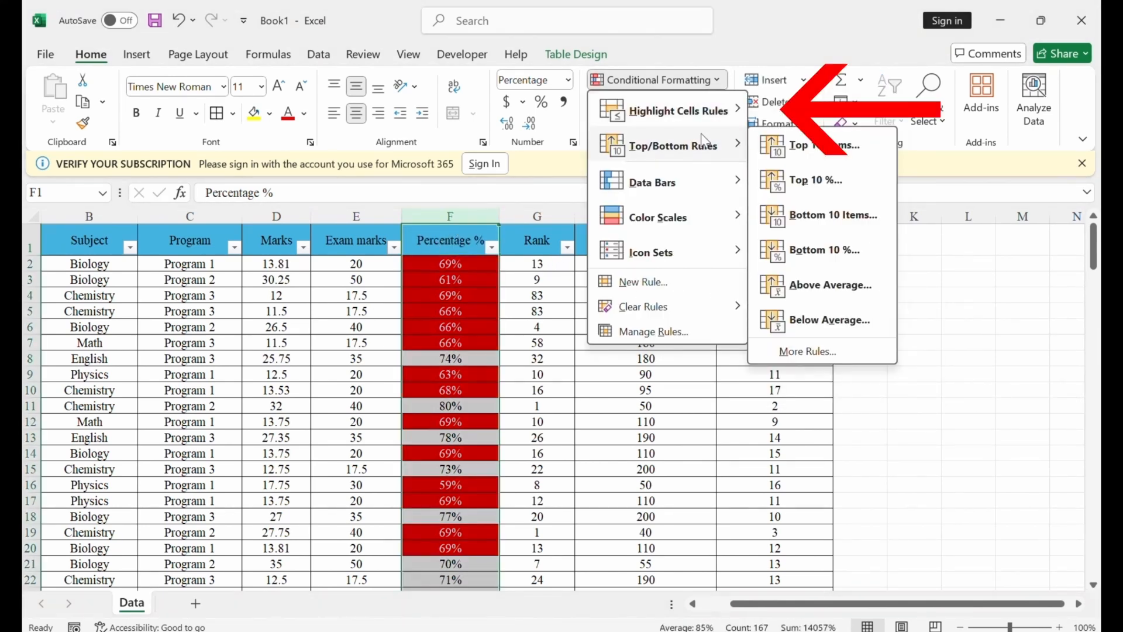
click(637, 281)
click(310, 182)
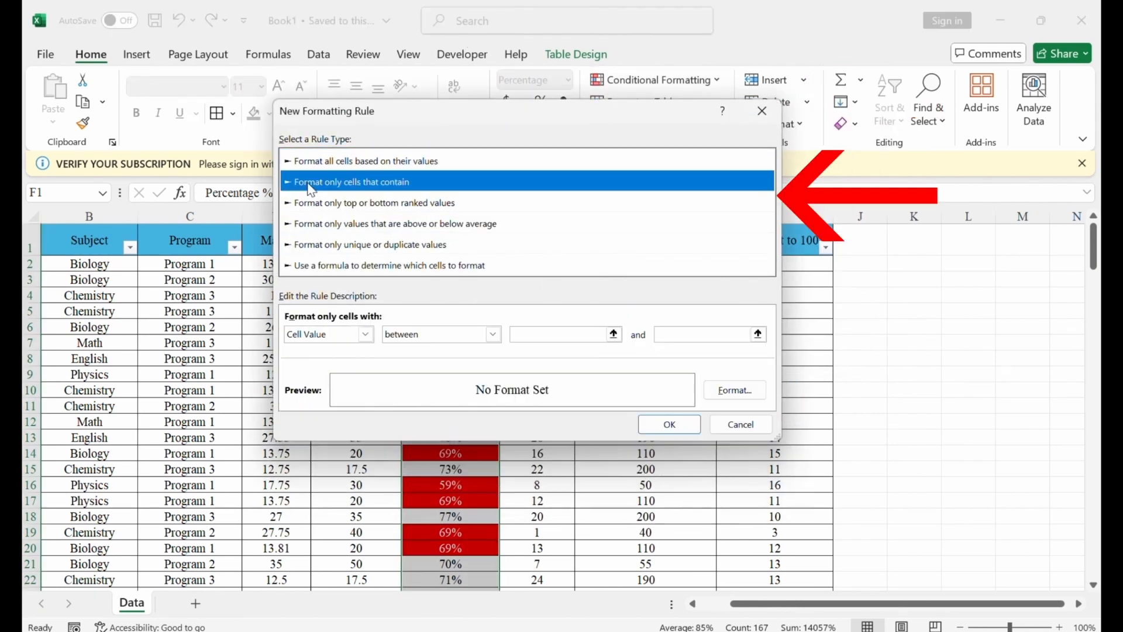
click(365, 334)
click(301, 386)
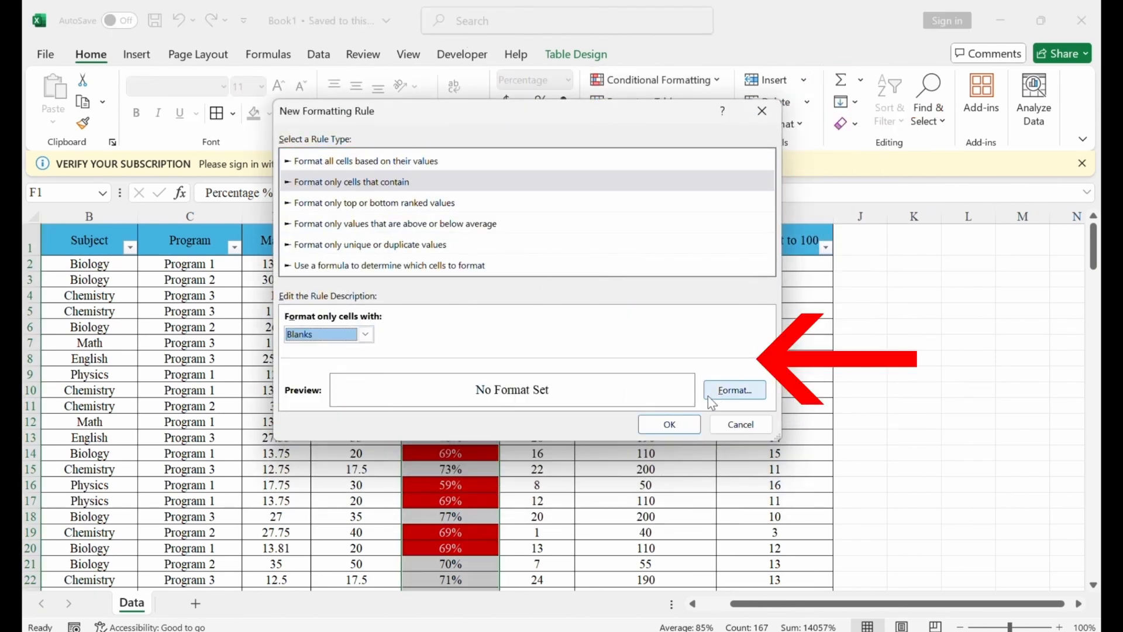
click(686, 432)
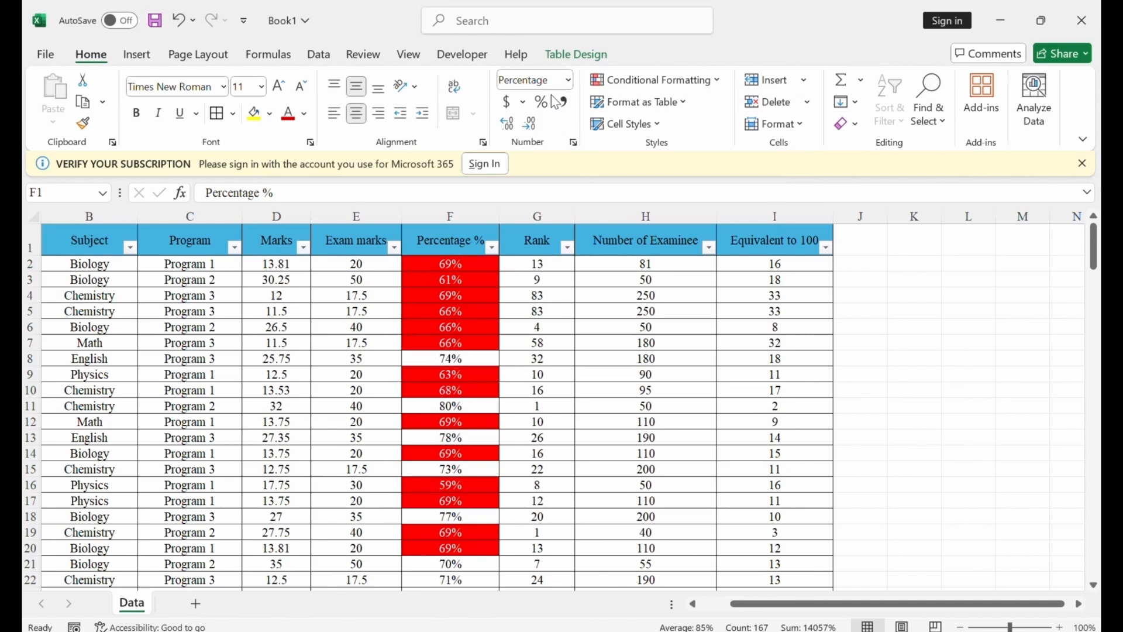
Step: Enable Stop If True for the blank-value rule in the Conditional Formatting Rules Manager and check the cells below the table
click(615, 83)
click(627, 331)
click(833, 251)
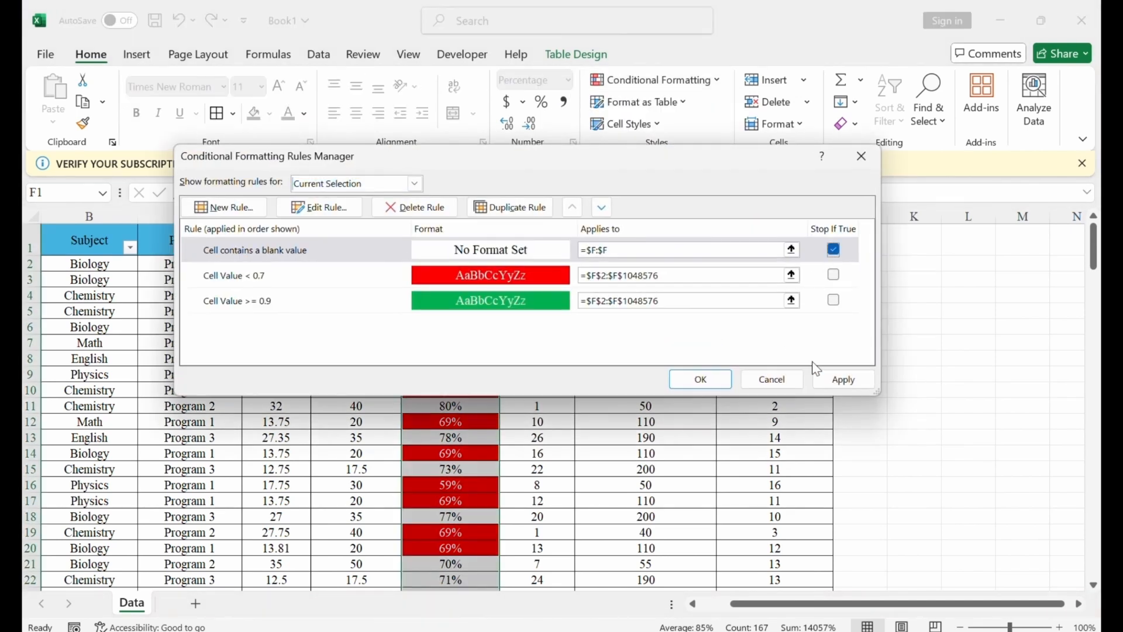
click(700, 379)
scroll(484, 359, down, 20)
scroll(485, 428, down, 20)
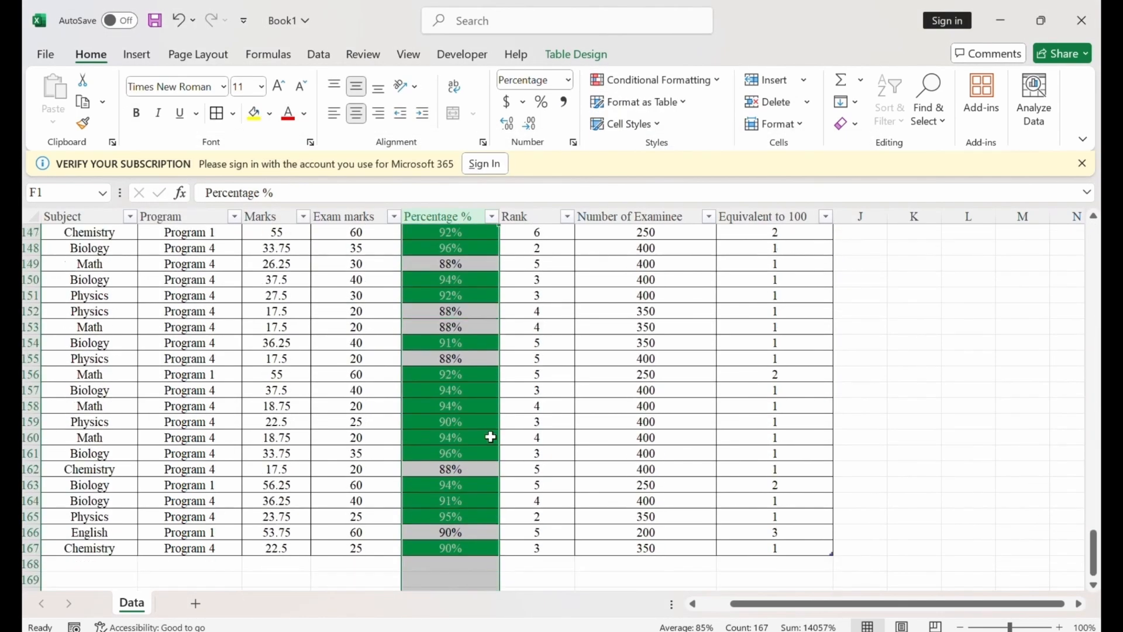
Step: Insert a PivotTable on a new worksheet, using the full exam table from Date to Equivalent to 100 (Table3) as its source
drag(1097, 545, 1096, 251)
click(252, 289)
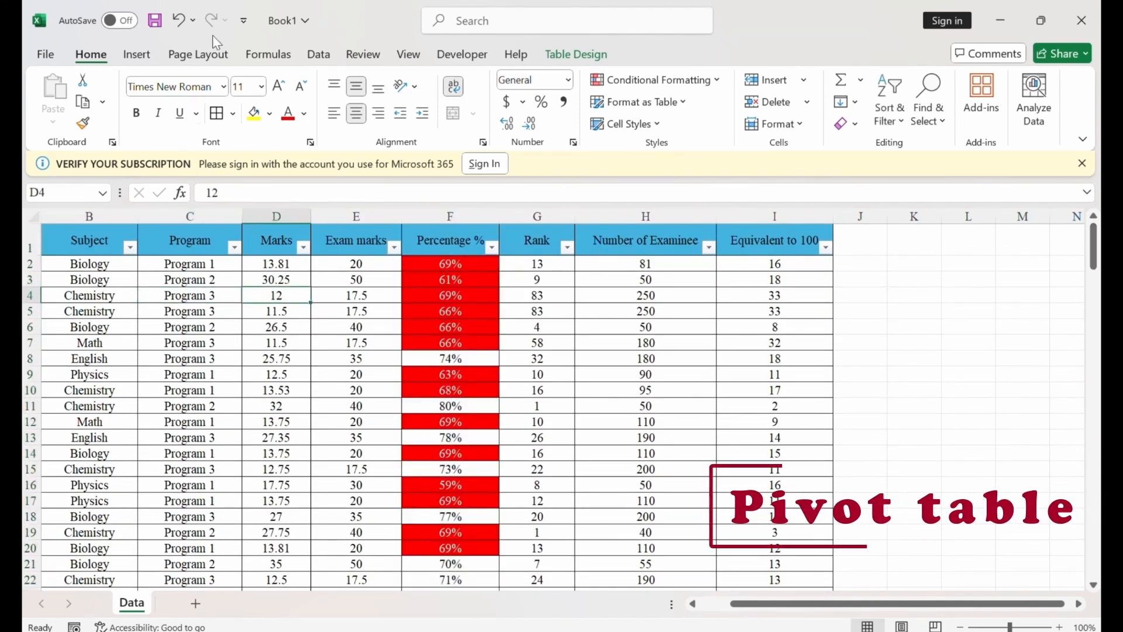
click(138, 54)
click(62, 111)
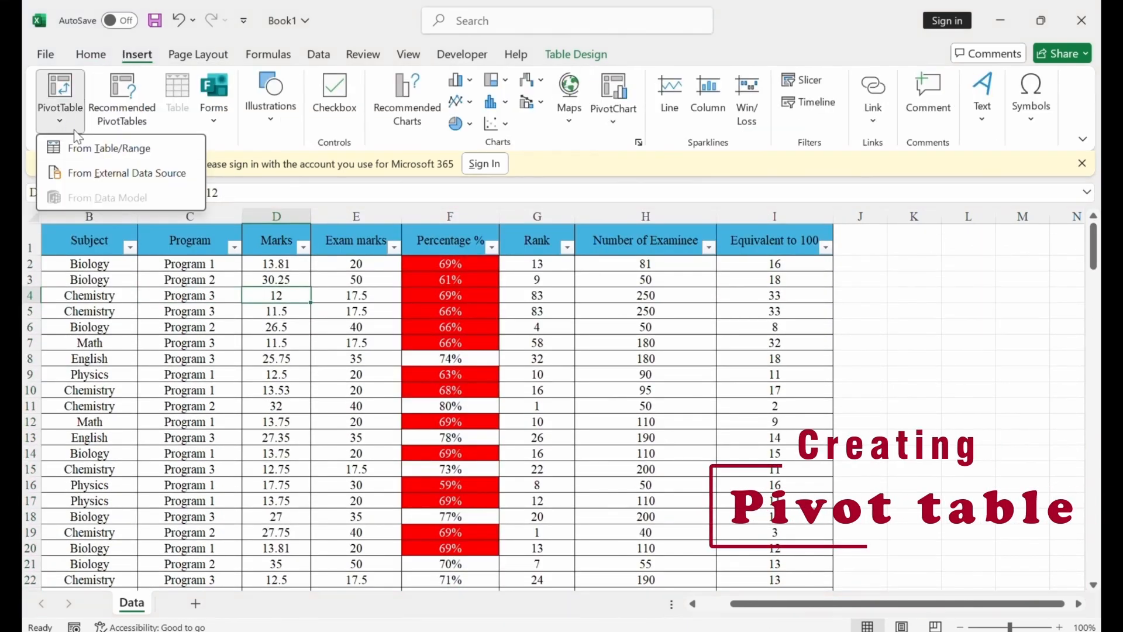
click(64, 146)
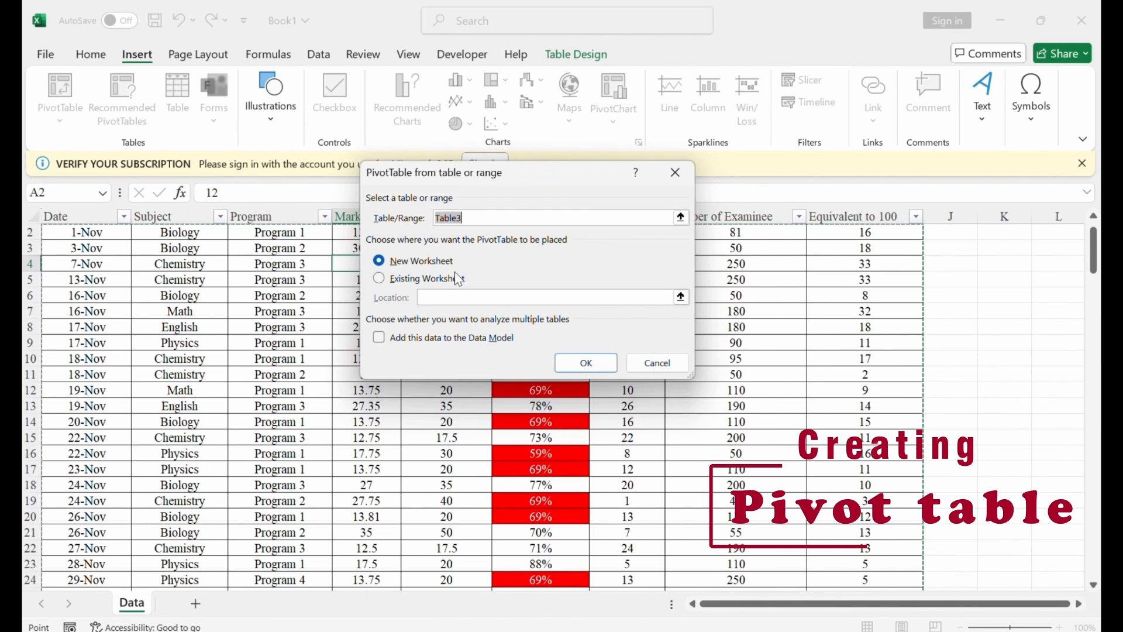
scroll(154, 265, up, 1)
drag(76, 242, 840, 243)
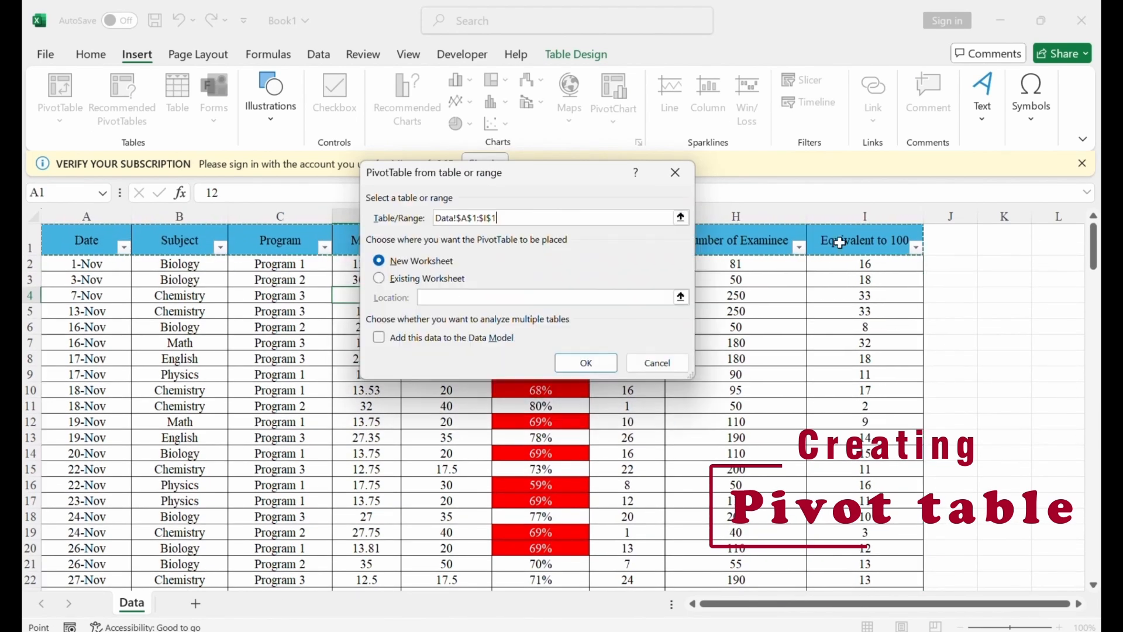
key(ctrl+shift+Down)
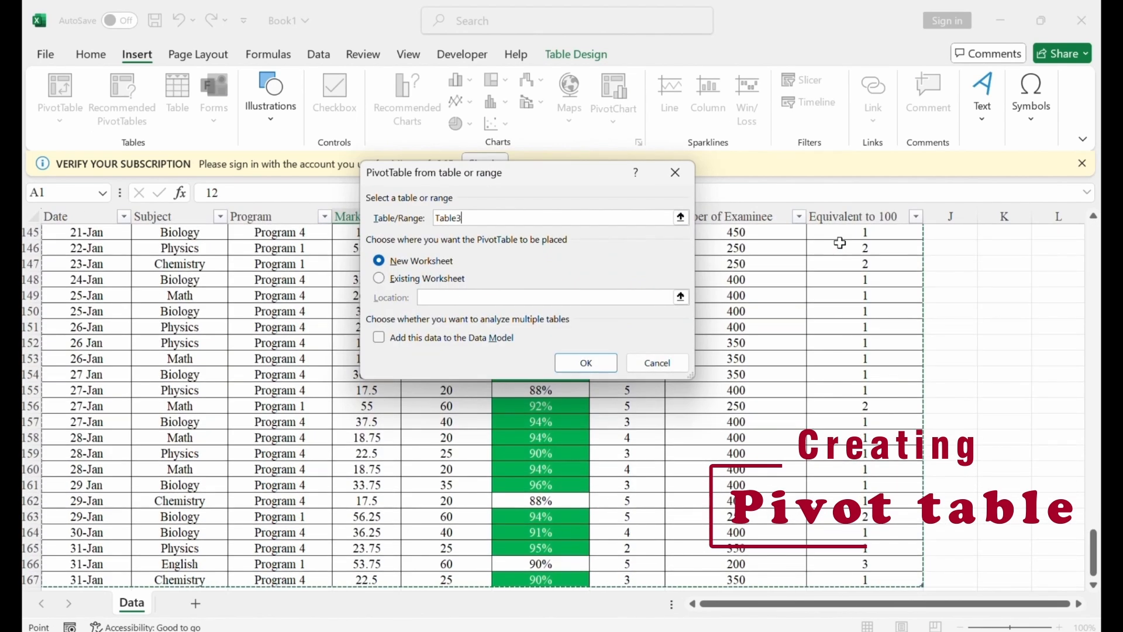
click(563, 364)
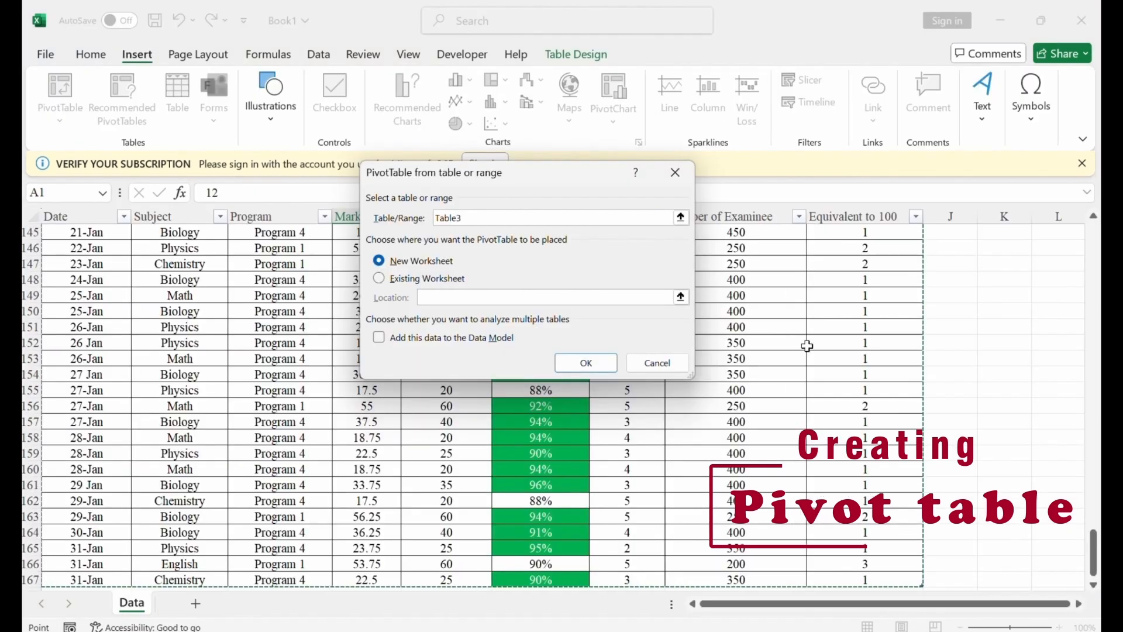
click(561, 364)
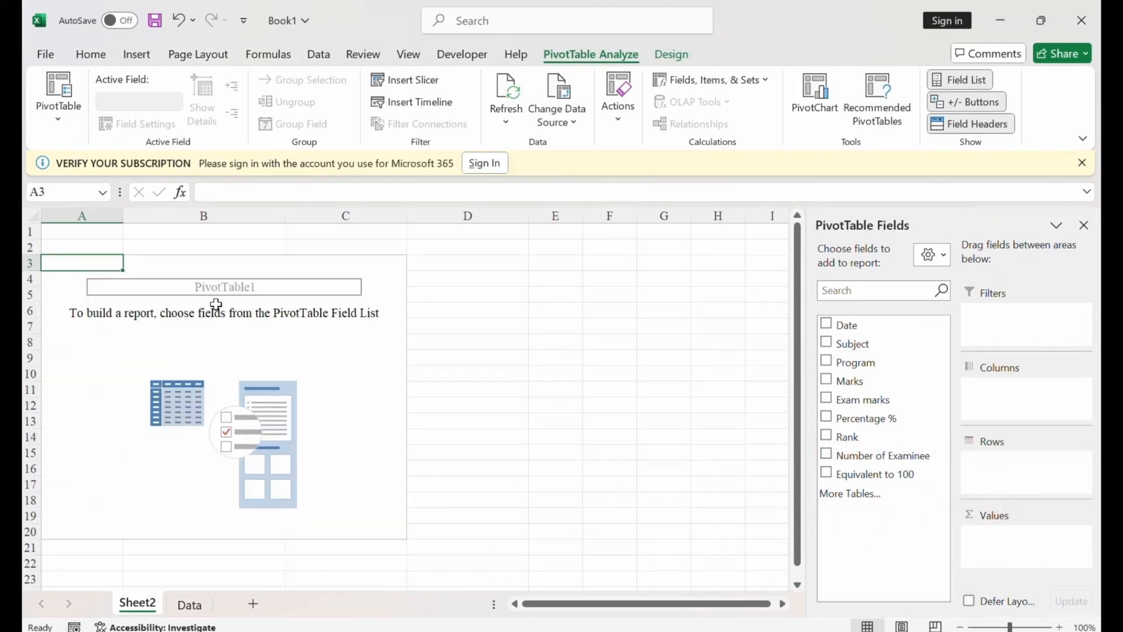
Step: Add Subject as the PivotTable rows and Percentage % and Equivalent to 100 as its values
click(826, 342)
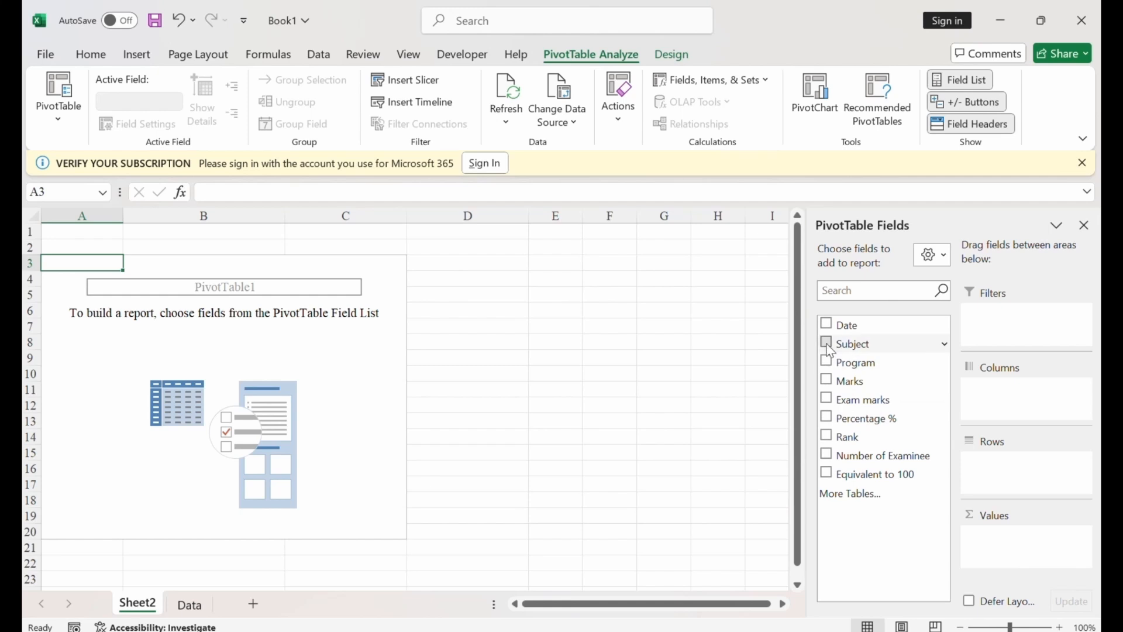
click(827, 418)
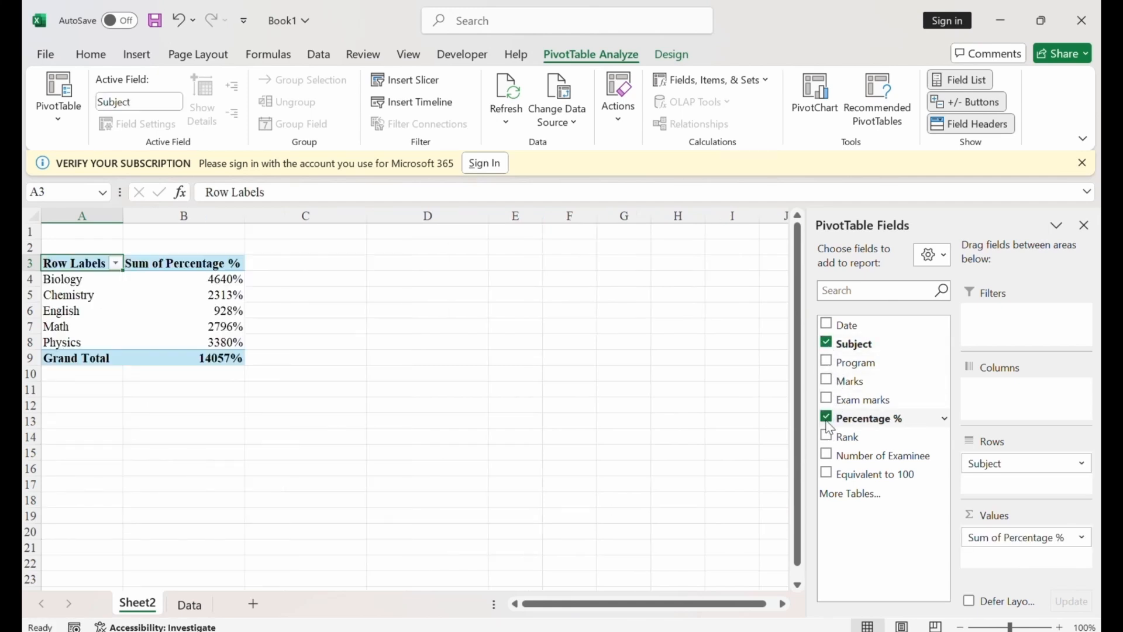
click(826, 475)
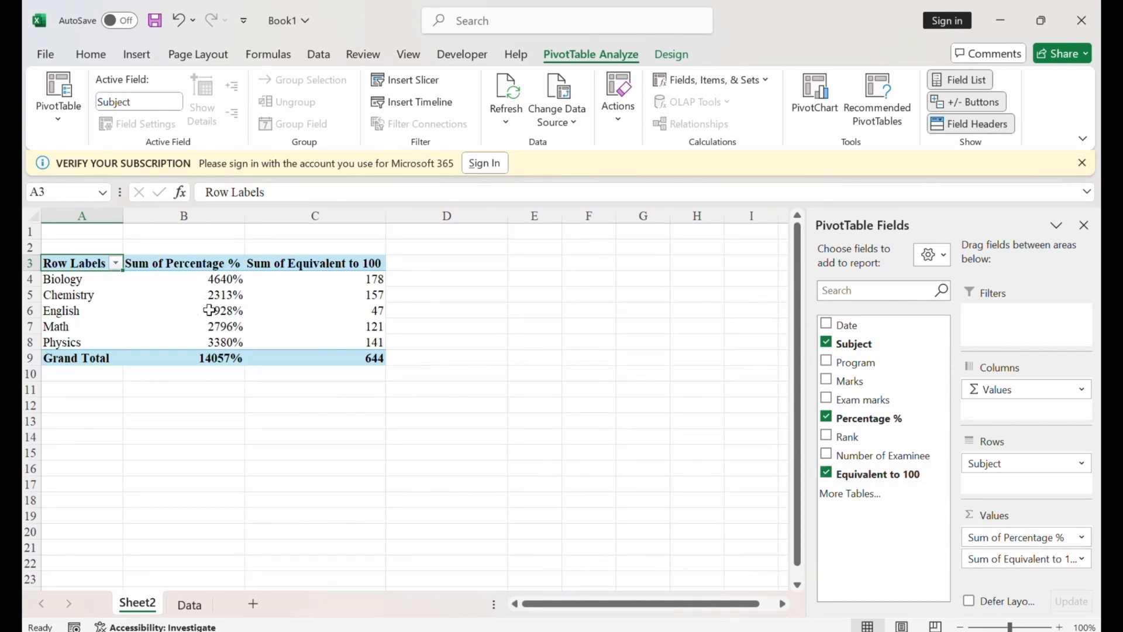
Step: Summarize the Percentage % value field by Average
click(1027, 539)
click(993, 517)
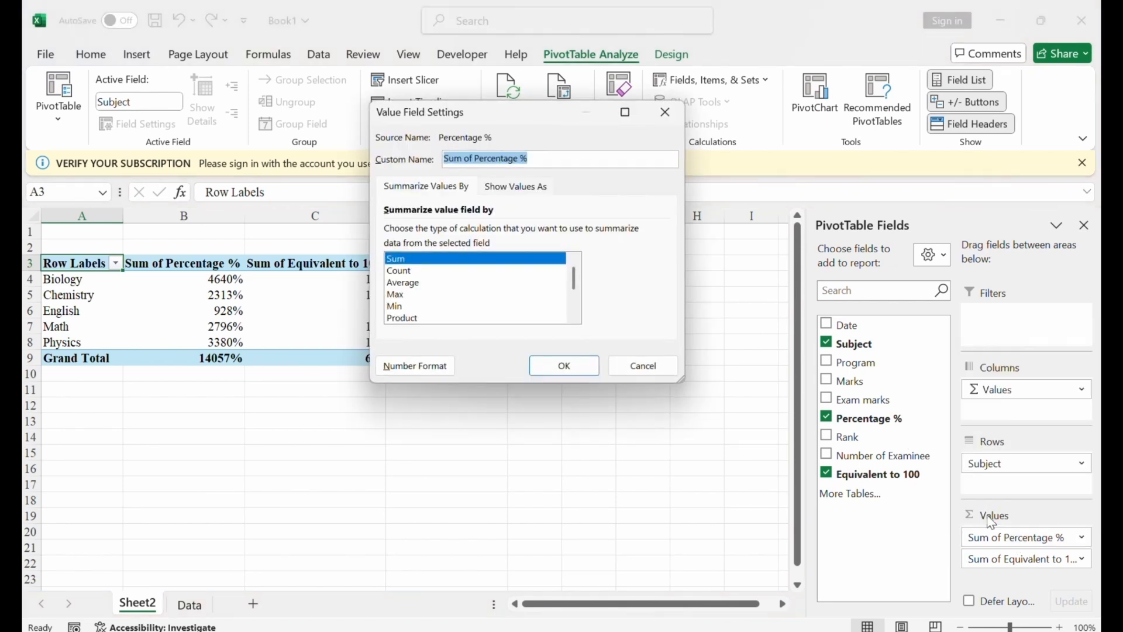
click(398, 284)
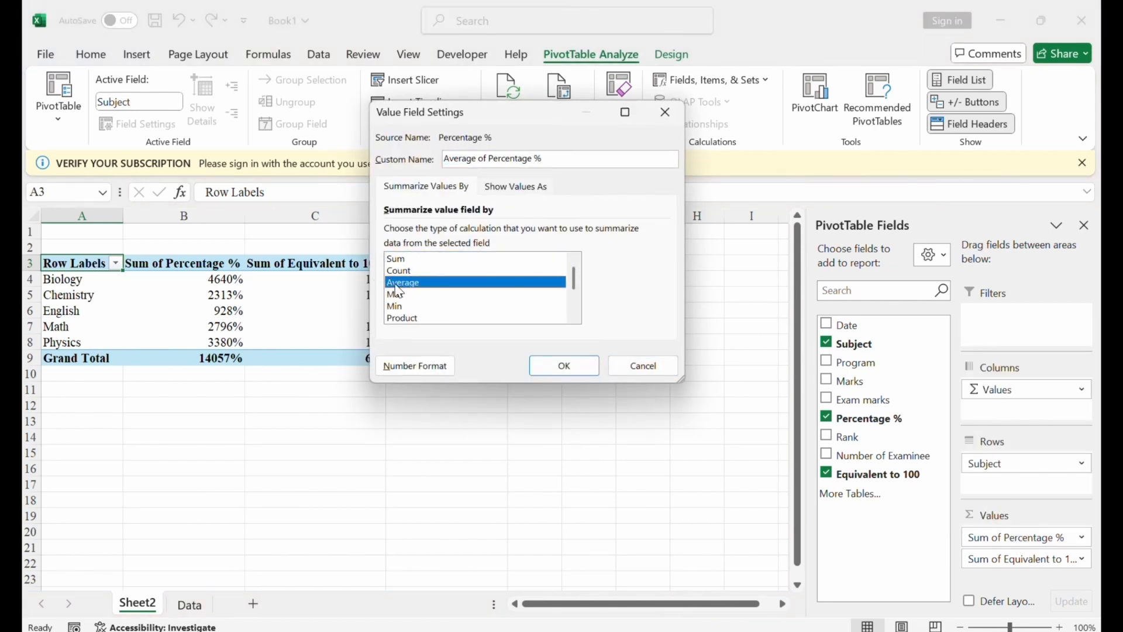
click(558, 364)
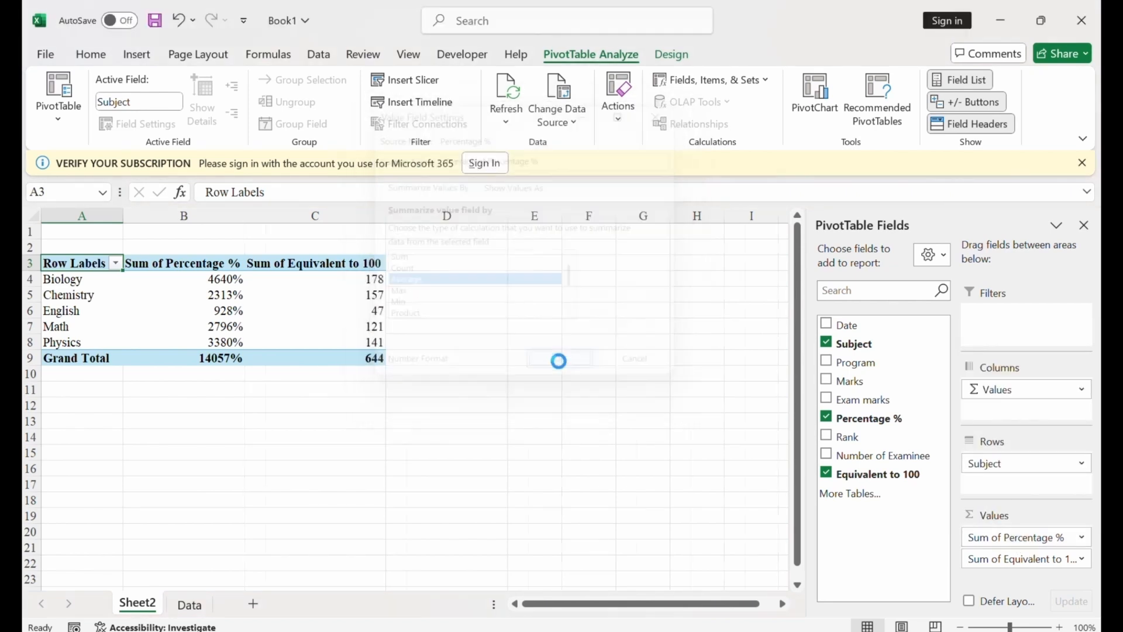
Step: Summarize the Equivalent to 100 value field by Average
click(1020, 560)
click(1003, 535)
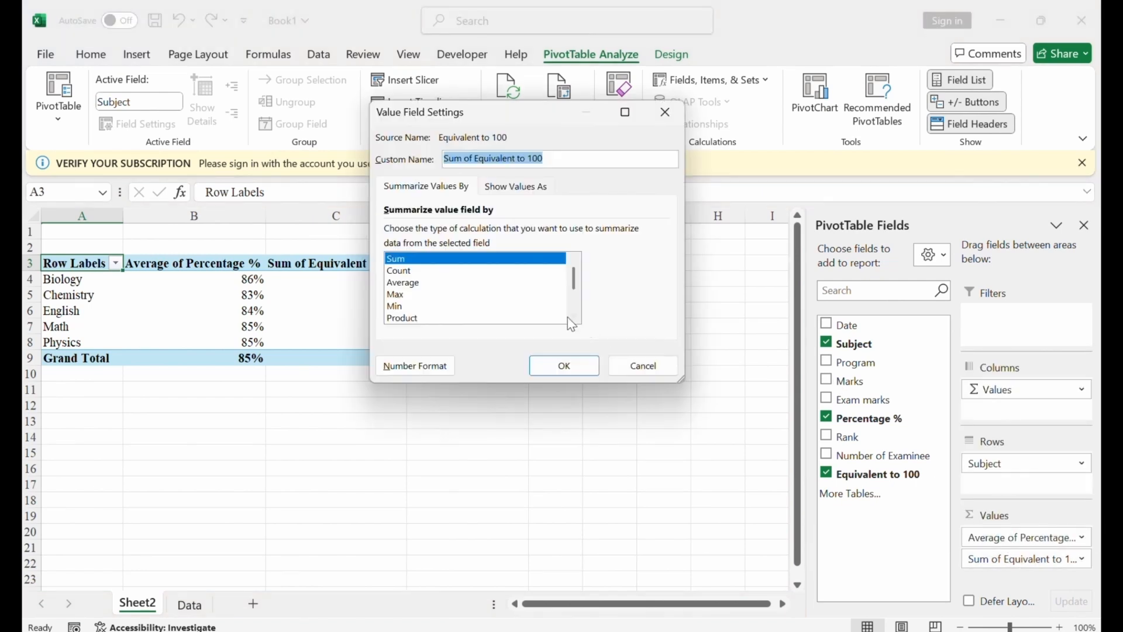
click(501, 284)
click(563, 366)
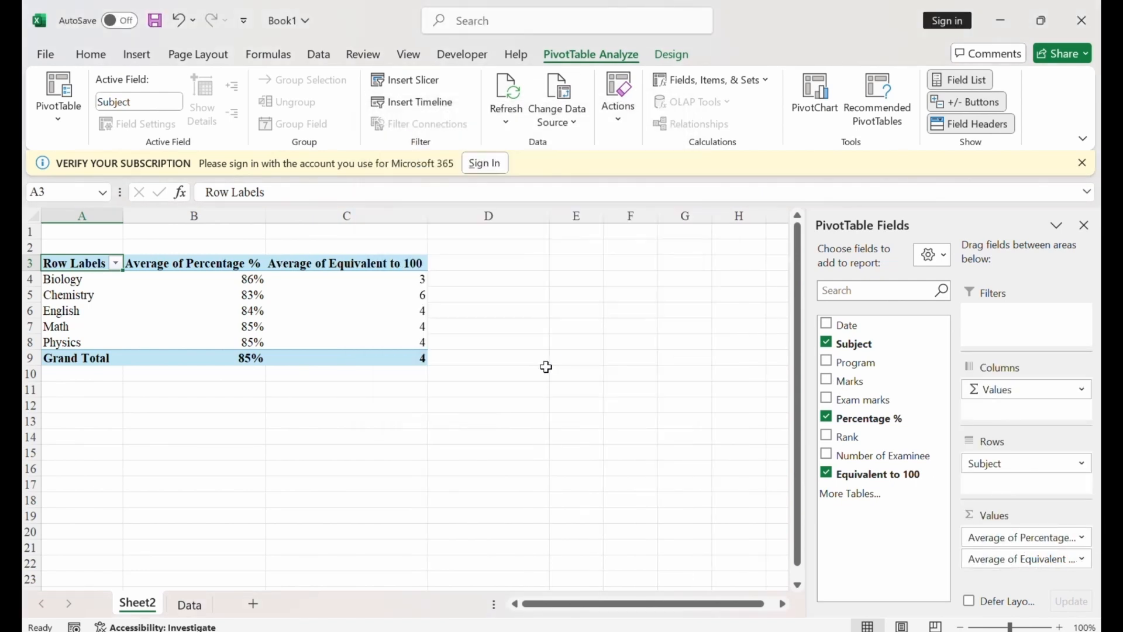
Step: Rename the Row Labels header of the subject averages PivotTable as Subject
click(1084, 225)
double_click(86, 263)
text(Subject)
drag(101, 263, 375, 358)
key(Return)
key(BackSpace)
key(Escape)
Step: Center the averages PivotTable's cells horizontally and vertically, and wrap the Average of Equivalent to 100 header in a narrower column C
click(91, 54)
click(356, 86)
click(356, 113)
click(321, 263)
drag(428, 216, 381, 216)
click(453, 86)
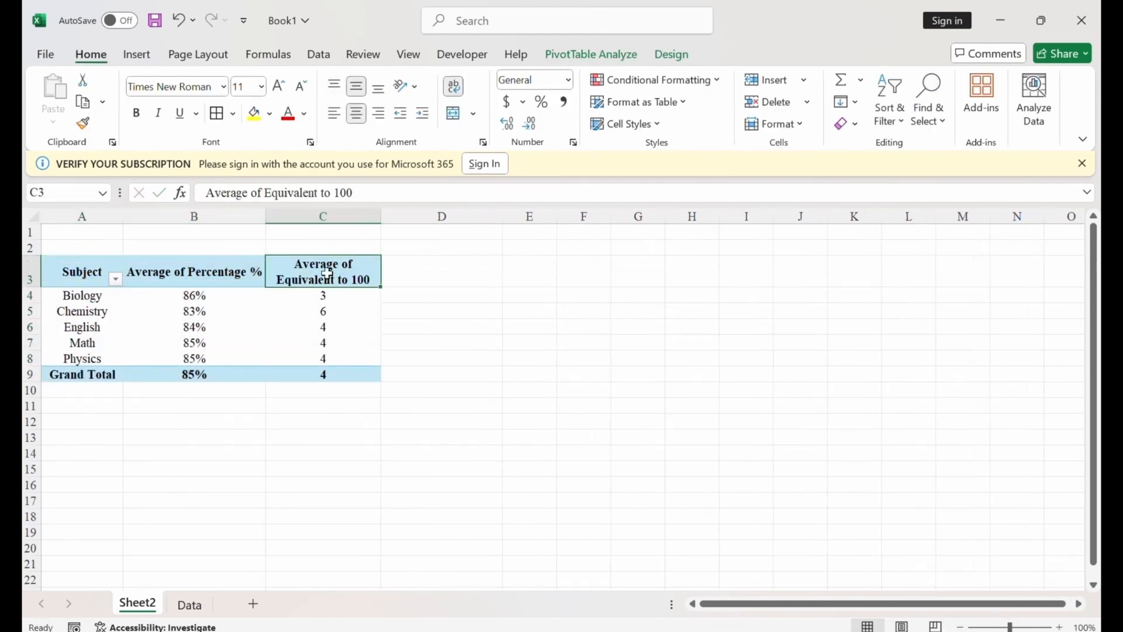
Step: Rename the PivotTable worksheet as Tables and place it after the Data sheet
click(646, 340)
click(529, 311)
double_click(142, 604)
key(BackSpace)
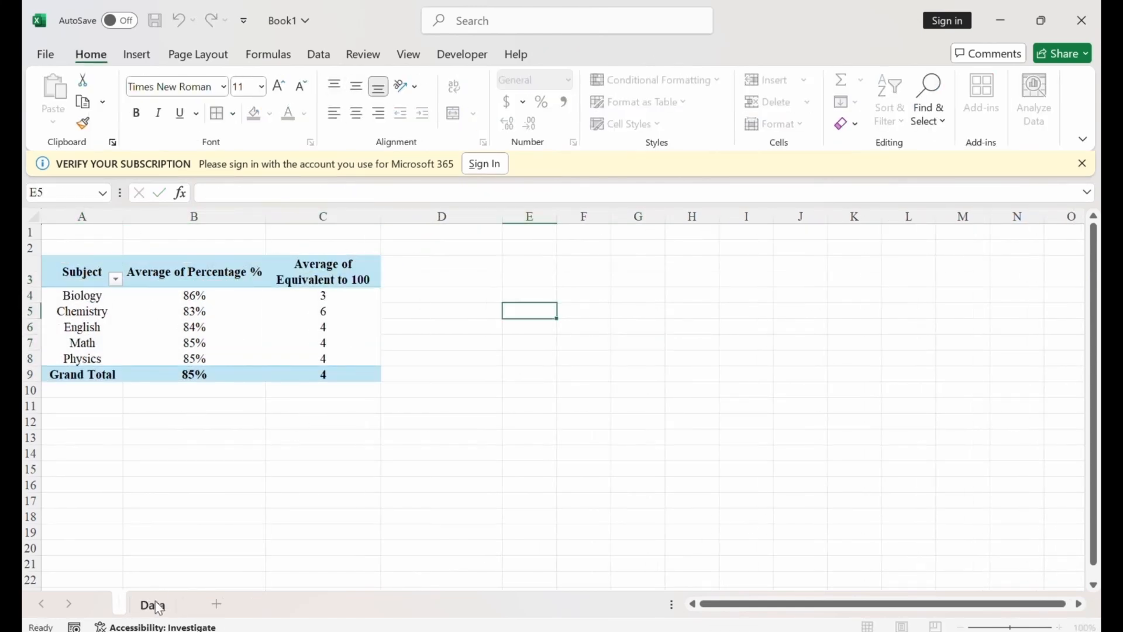
text(Tables)
key(Return)
drag(187, 605, 127, 605)
Step: Insert a PivotTable from Table3 at cell E3 of the Tables sheet, with Subject as both rows and values
click(280, 405)
click(136, 54)
click(63, 99)
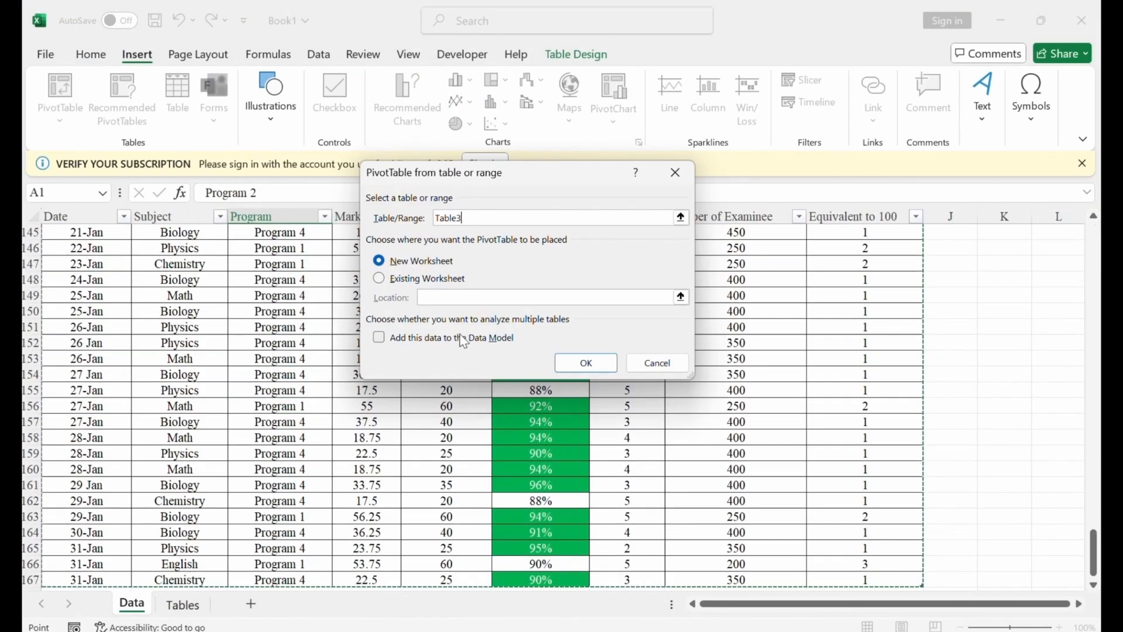
click(379, 278)
click(183, 604)
click(478, 274)
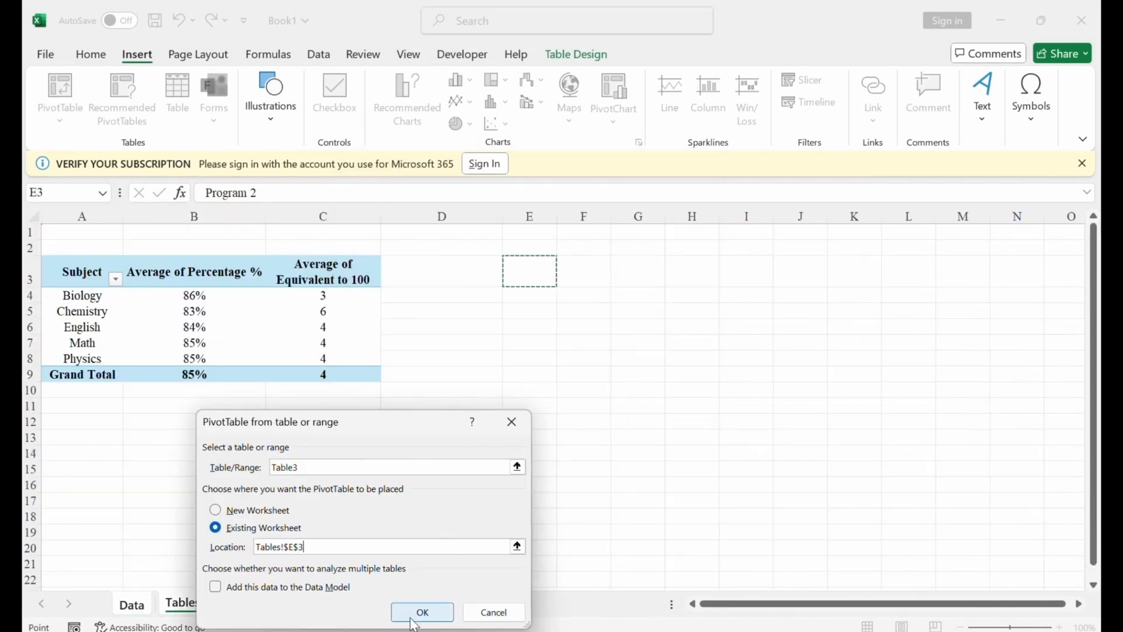
click(422, 612)
click(853, 344)
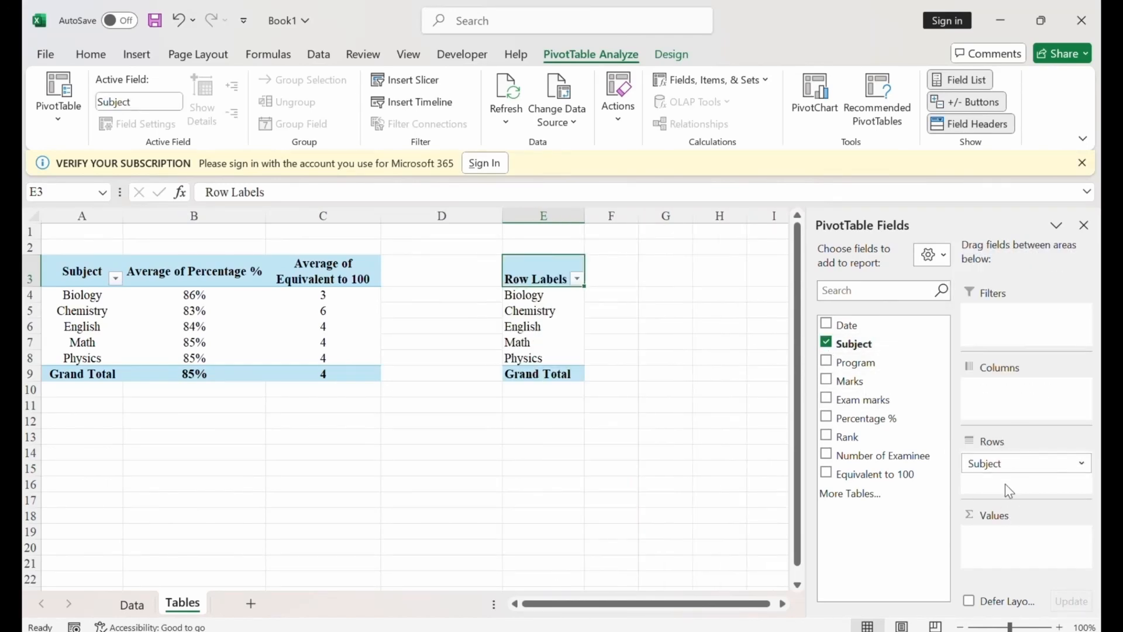
drag(854, 343, 1014, 544)
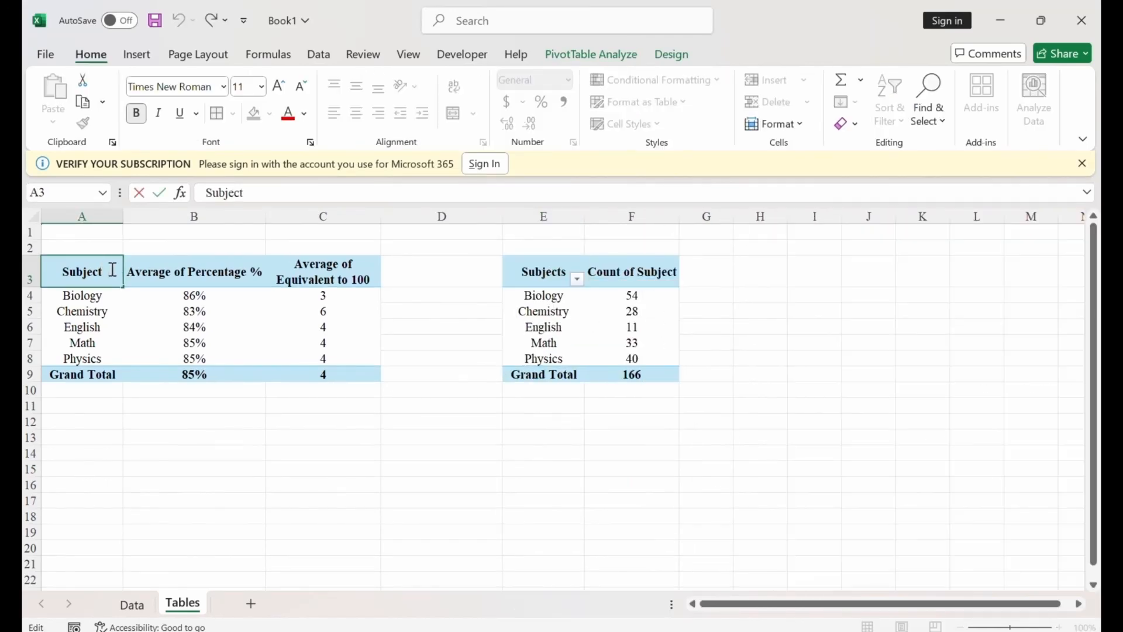
Step: Name the second PivotTable's row header Subject and its count value field Number of exams
click(540, 271)
click(577, 272)
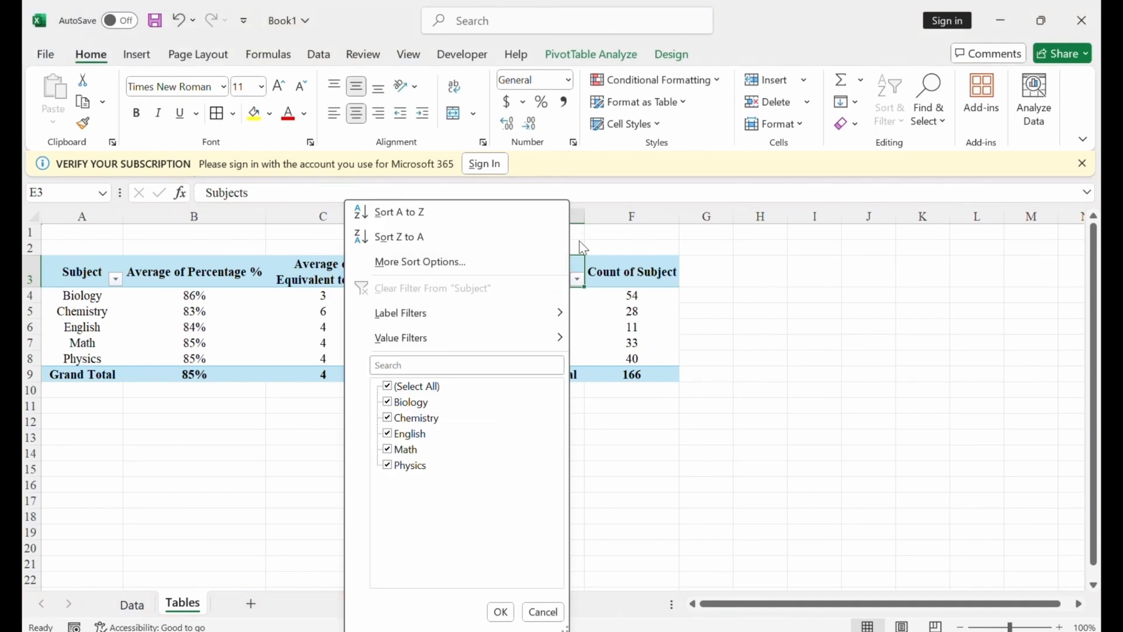
double_click(561, 271)
double_click(619, 274)
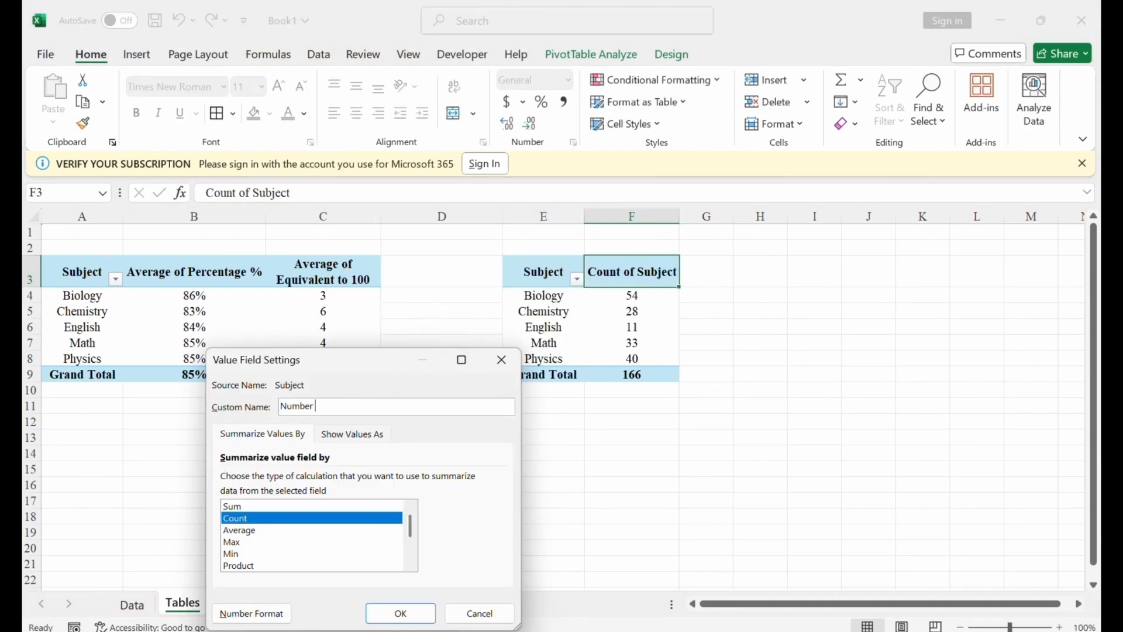
key(Return)
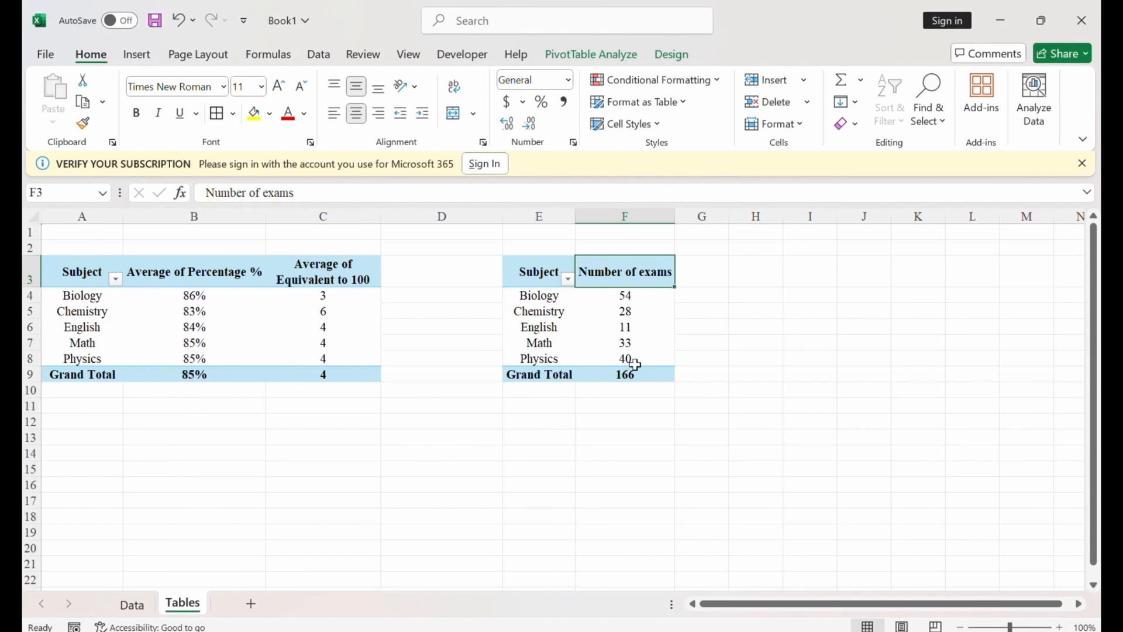
Step: Insert a third PivotTable on the existing Tables sheet at cell H3, using the full exam table (Table3) as its source
click(131, 604)
click(321, 340)
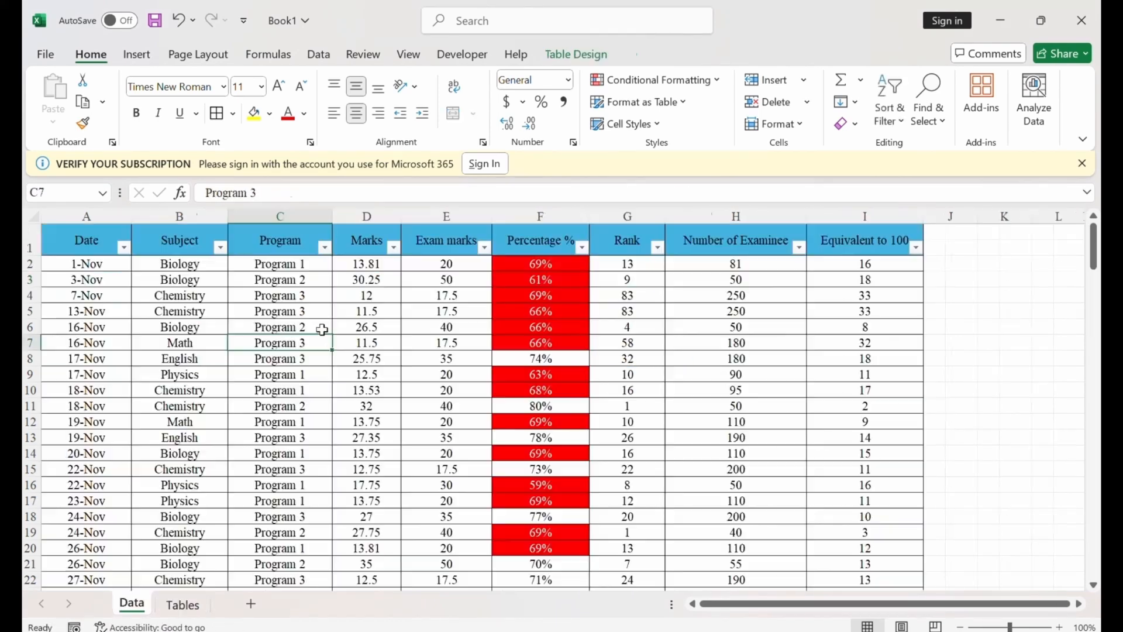
click(136, 55)
click(59, 87)
scroll(289, 275, up, 1)
click(91, 245)
key(ctrl+shift+Right)
key(ctrl+shift+Down)
scroll(90, 245, down, 3)
click(216, 526)
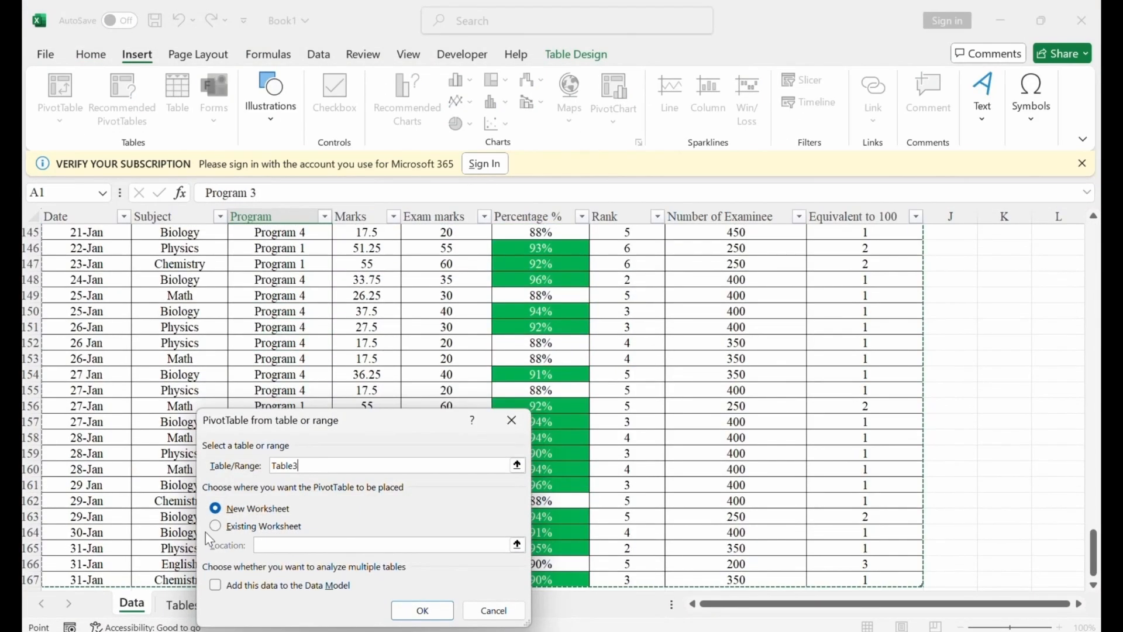
click(179, 603)
click(416, 610)
Step: Add Date as the third PivotTable's rows without the Years (Date) grouping, and use the count of Subject as its value
click(826, 324)
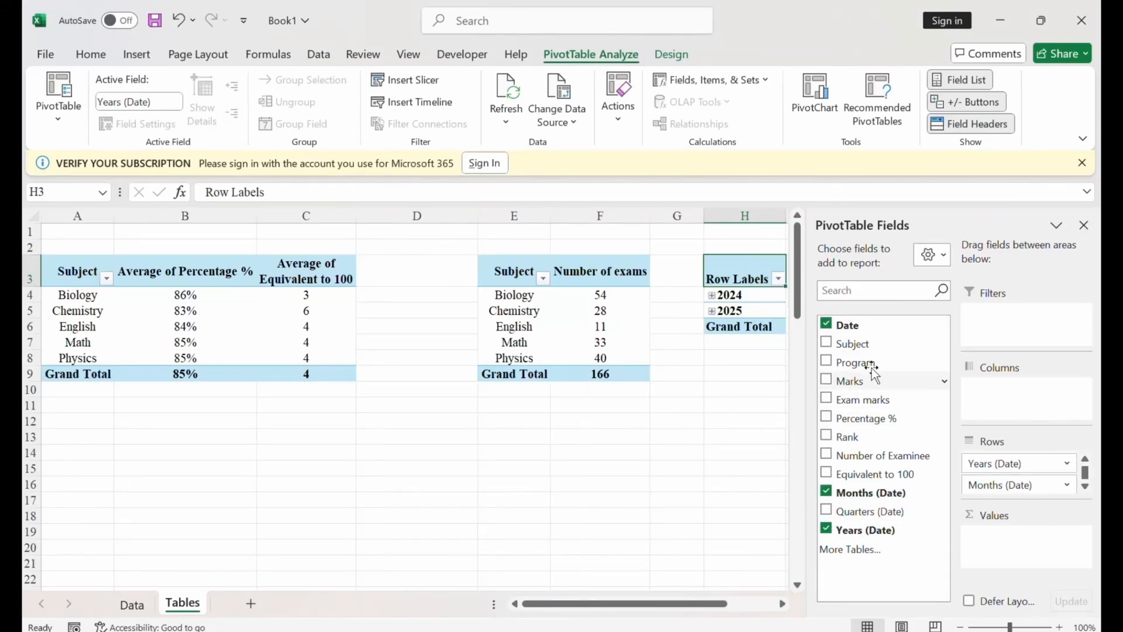
drag(848, 324, 1013, 532)
click(879, 531)
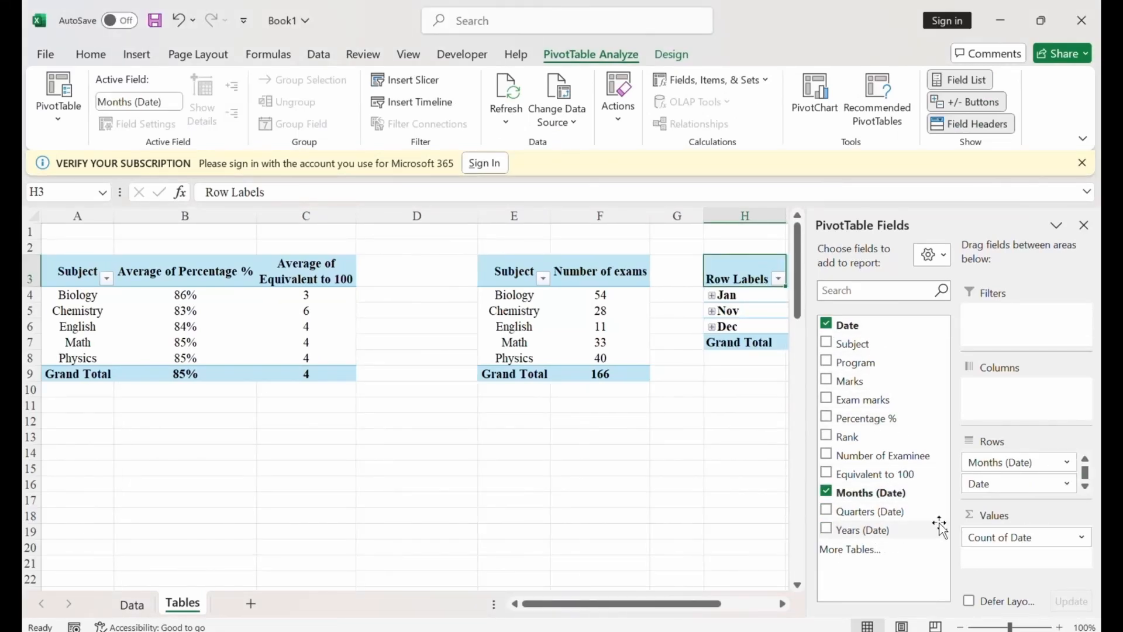
drag(853, 344, 995, 500)
click(995, 499)
click(1083, 226)
click(833, 296)
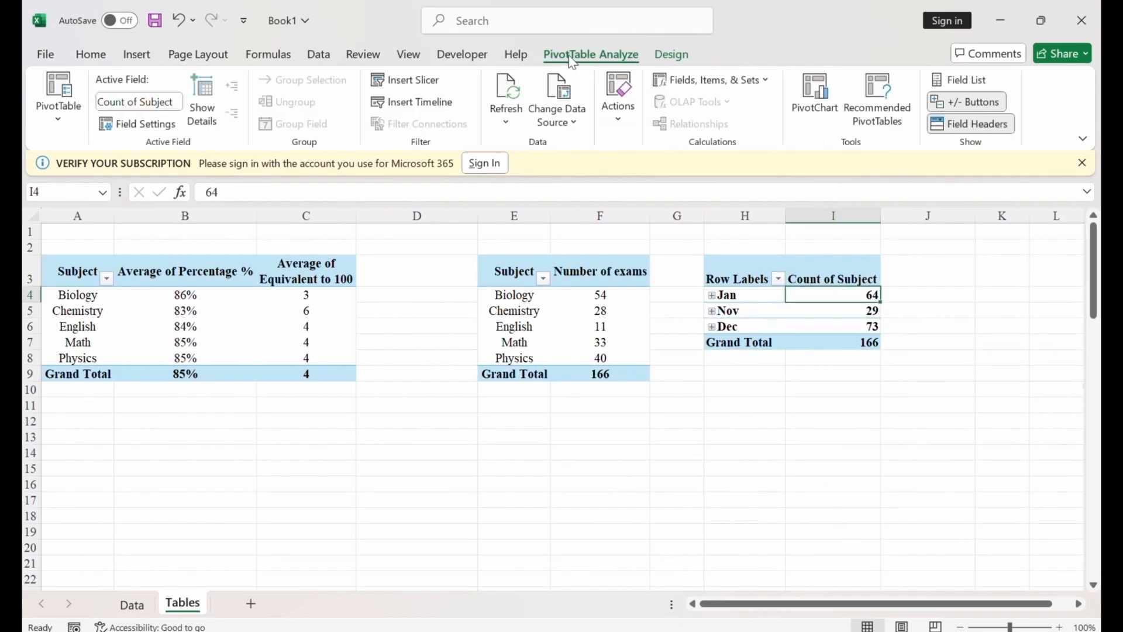
Step: Remove the individual Date field from the third PivotTable's rows, keeping only Months (Date)
click(960, 80)
click(985, 484)
click(1001, 442)
click(1083, 226)
Step: Center the contents of the monthly PivotTable horizontally and vertically
drag(737, 274, 833, 343)
click(90, 54)
click(356, 113)
click(356, 87)
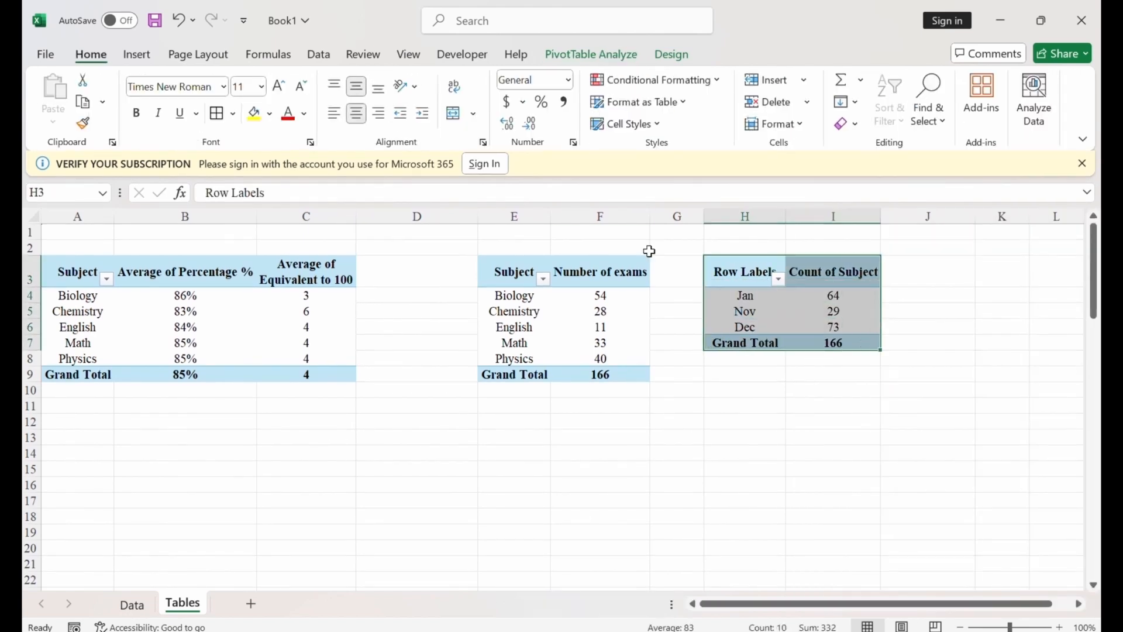
Step: Rename the monthly PivotTable's headers as Month and Number of exams
double_click(766, 273)
drag(769, 272, 642, 275)
text(Months)
key(BackSpace)
click(641, 275)
click(826, 268)
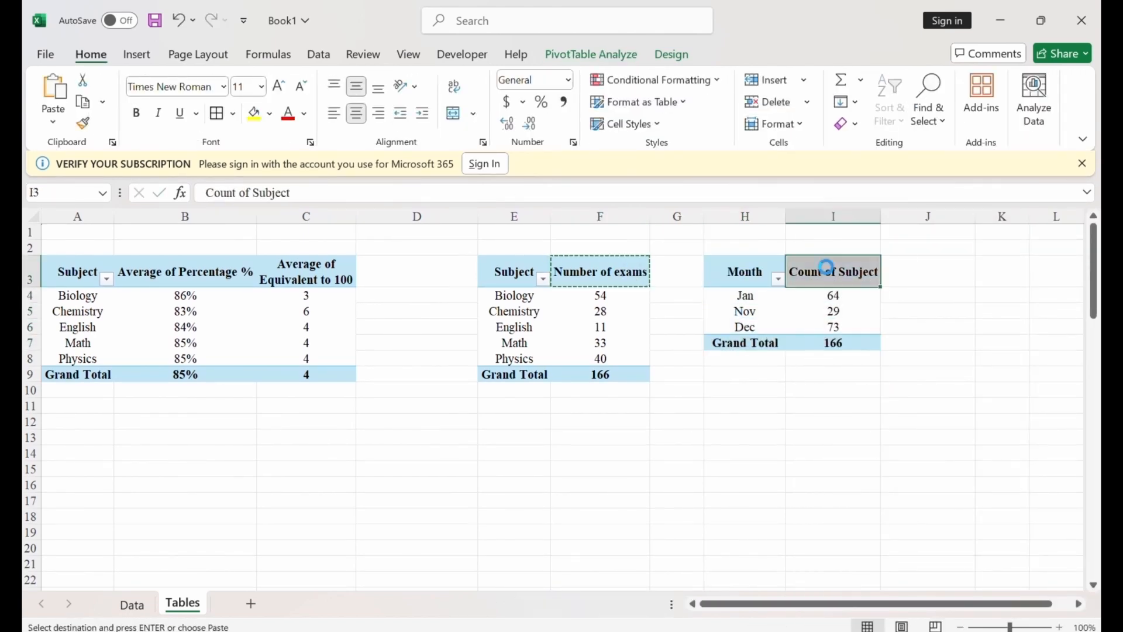
double_click(867, 281)
text(Number of exams)
key(Return)
Step: Insert a Program slicer for the exam count by subject PivotTable and place it below the averages PivotTable
click(600, 342)
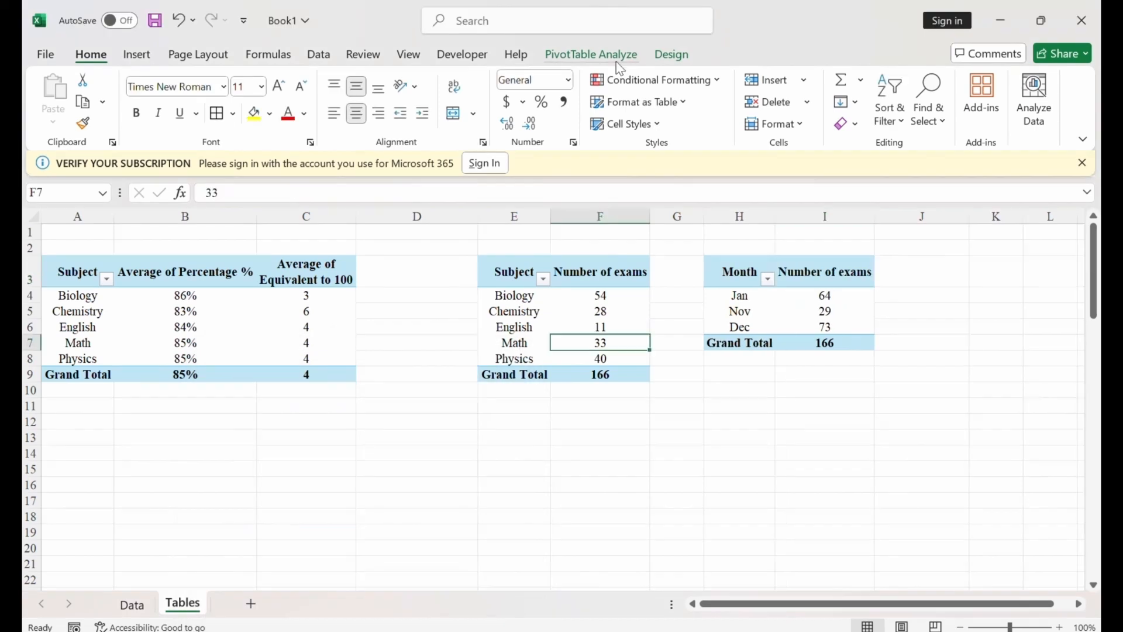
click(616, 58)
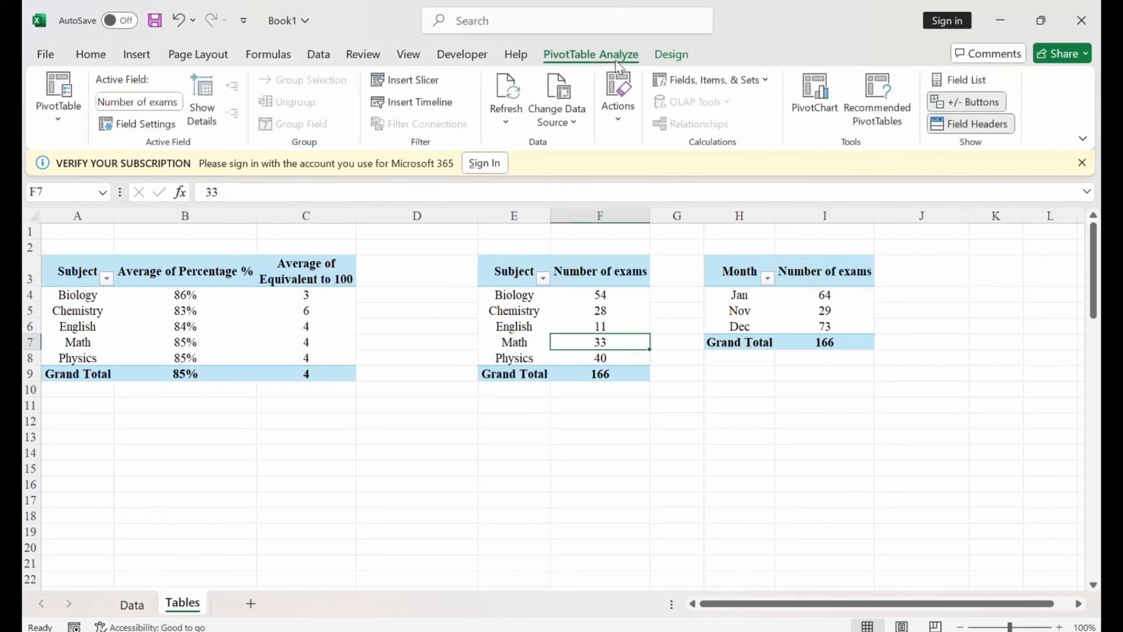
click(422, 82)
drag(357, 281, 373, 318)
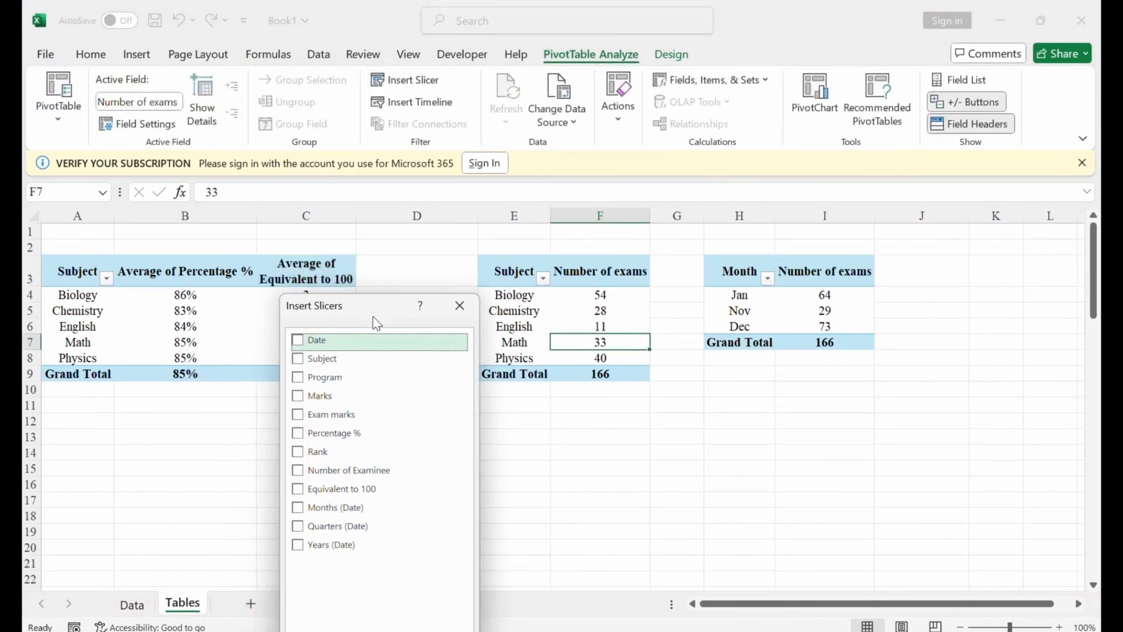
click(325, 377)
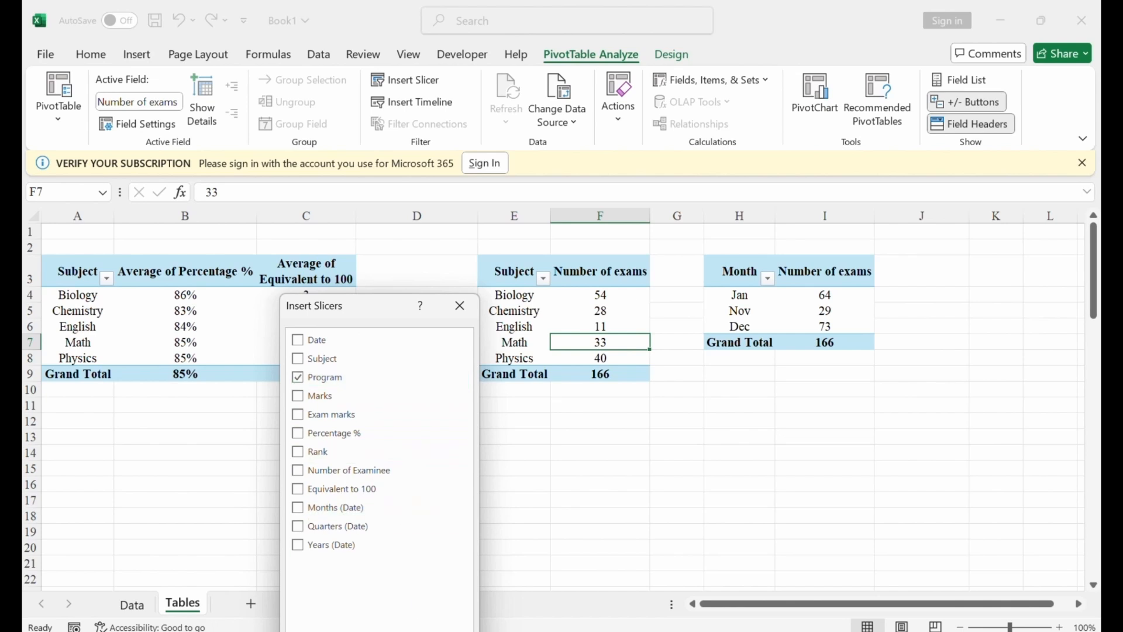
key(Return)
drag(579, 316, 140, 395)
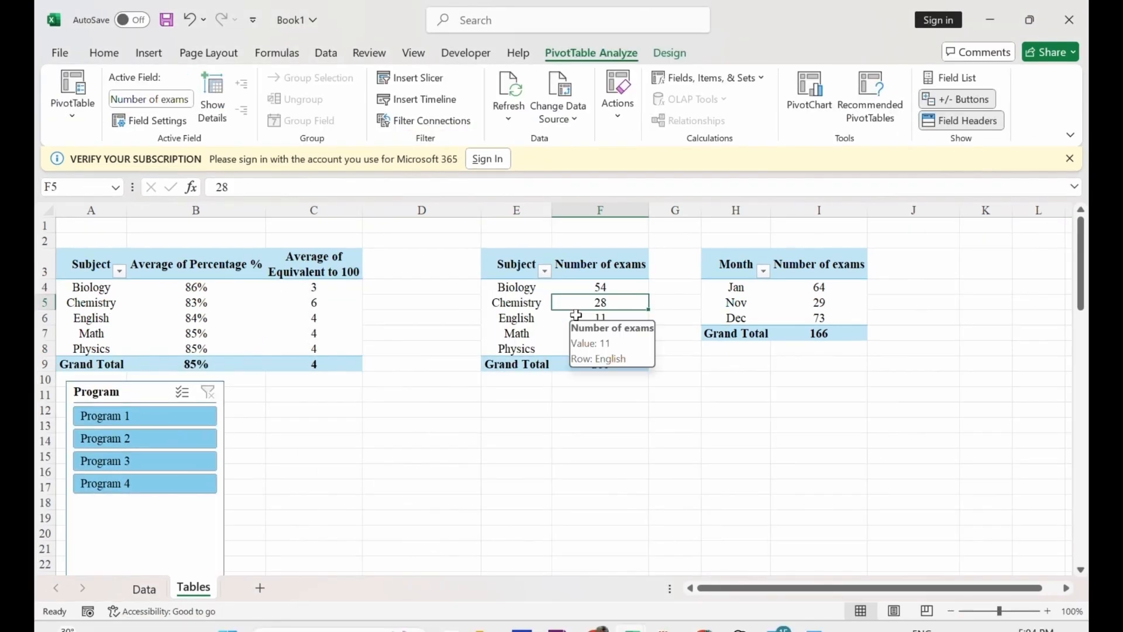
Step: Insert a Subject slicer for the averages PivotTable and place it beside the Program slicer
click(215, 325)
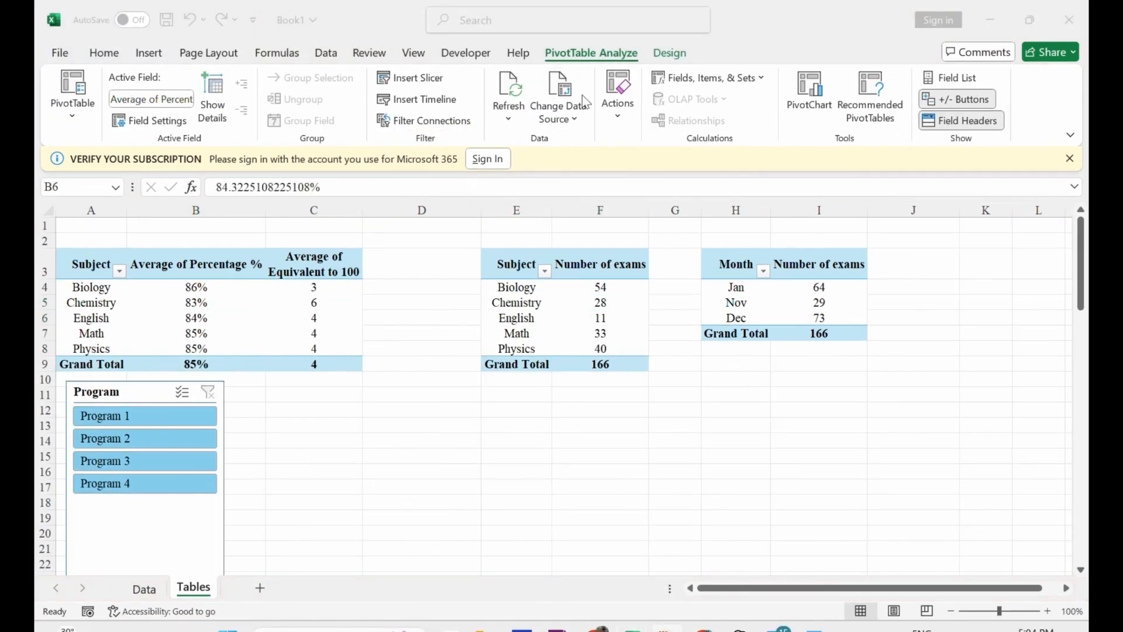
click(411, 78)
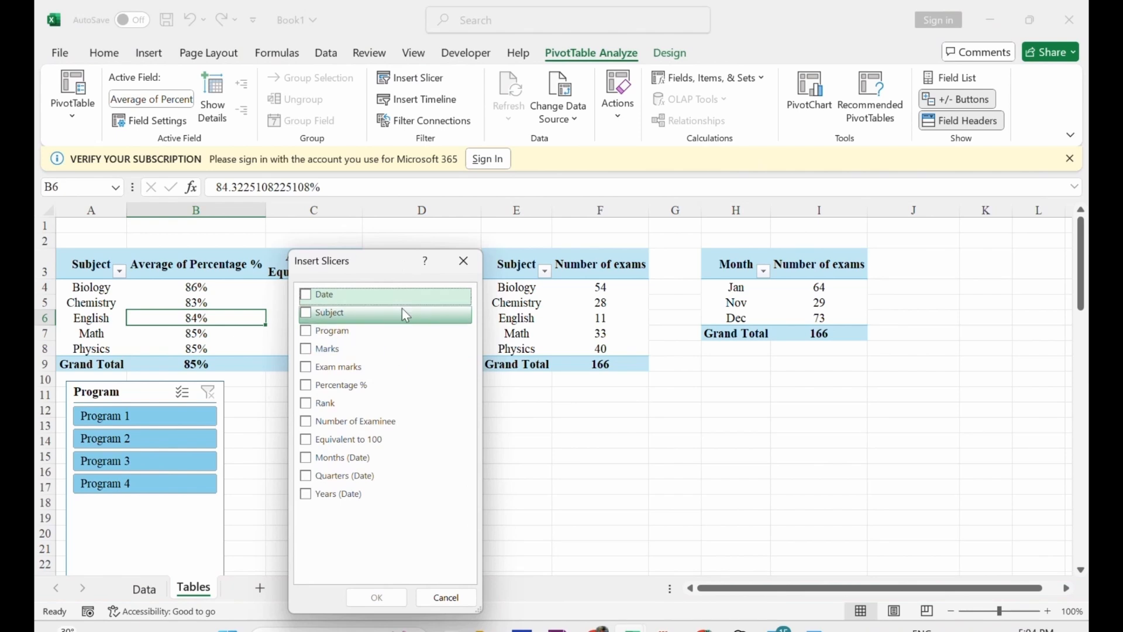
click(391, 313)
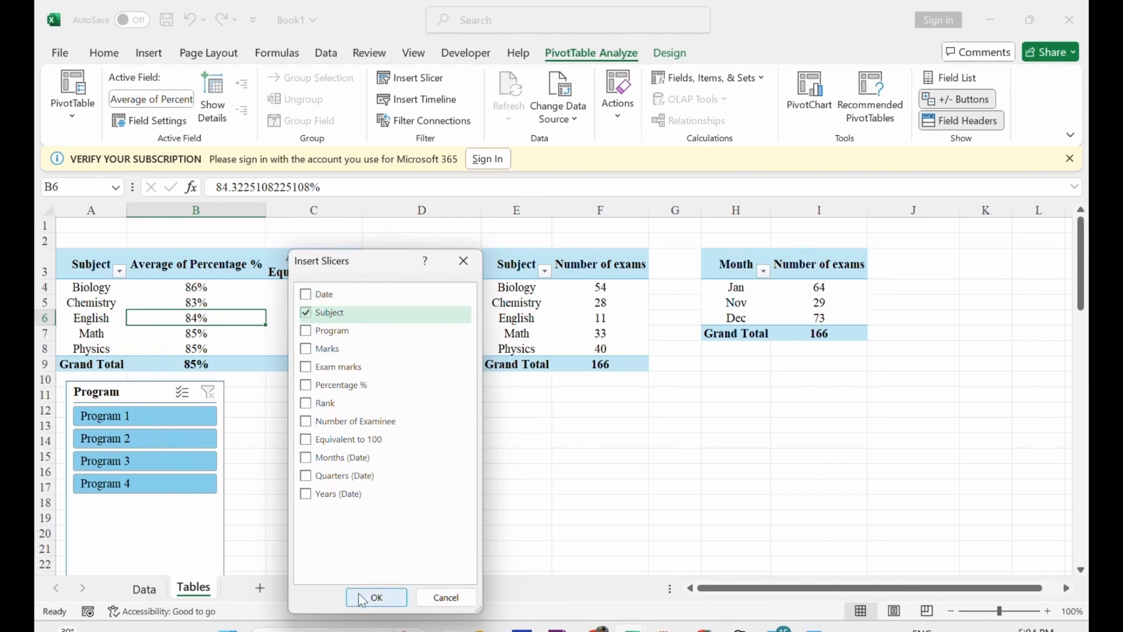
click(376, 598)
drag(561, 310, 303, 401)
Step: Insert Months (Date) and Years (Date) slicers for the averages PivotTable
click(234, 349)
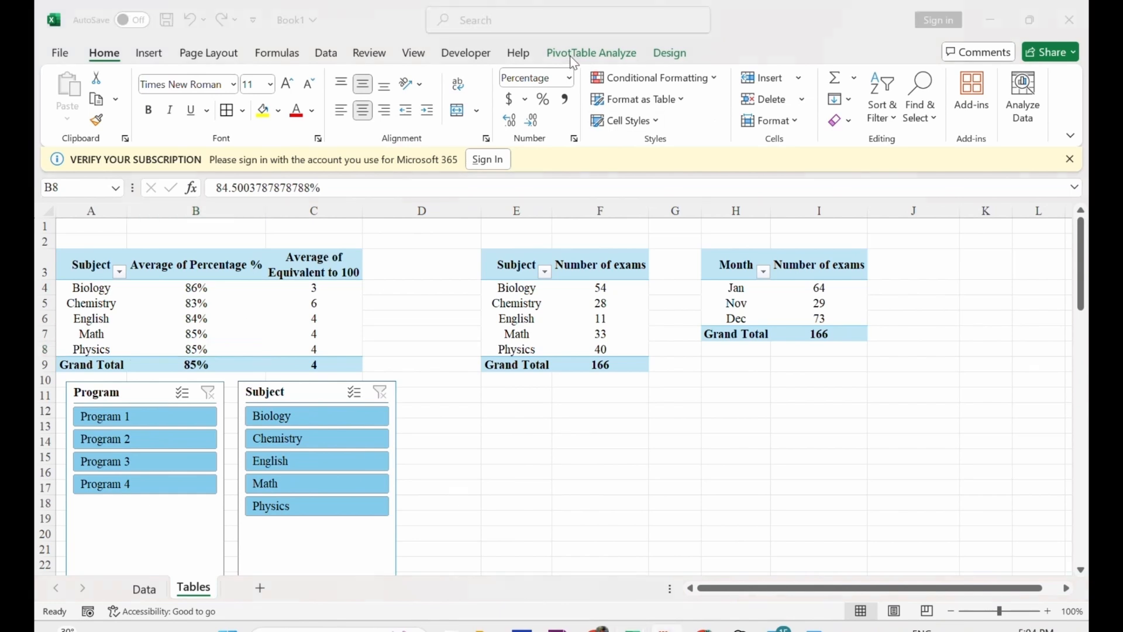
click(591, 56)
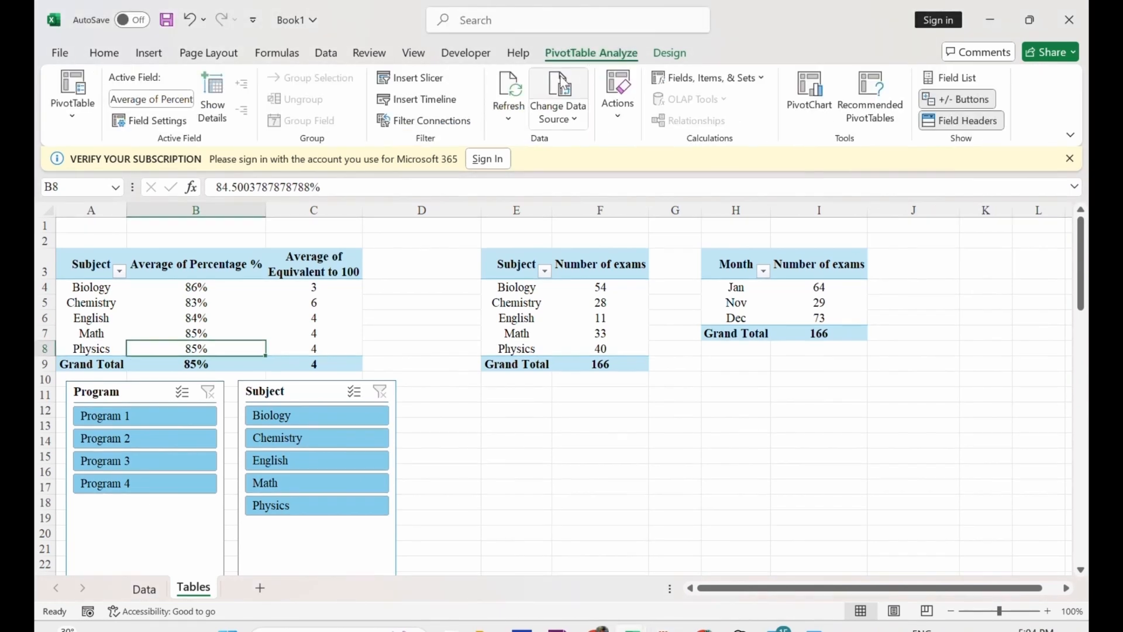
click(417, 78)
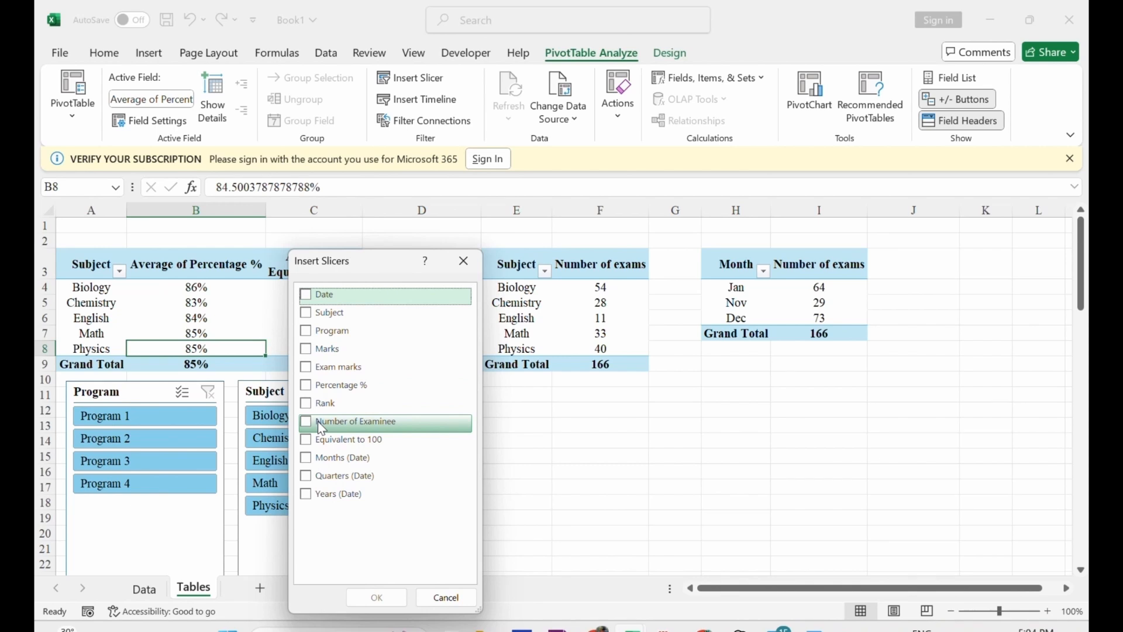
click(327, 458)
click(327, 494)
click(379, 595)
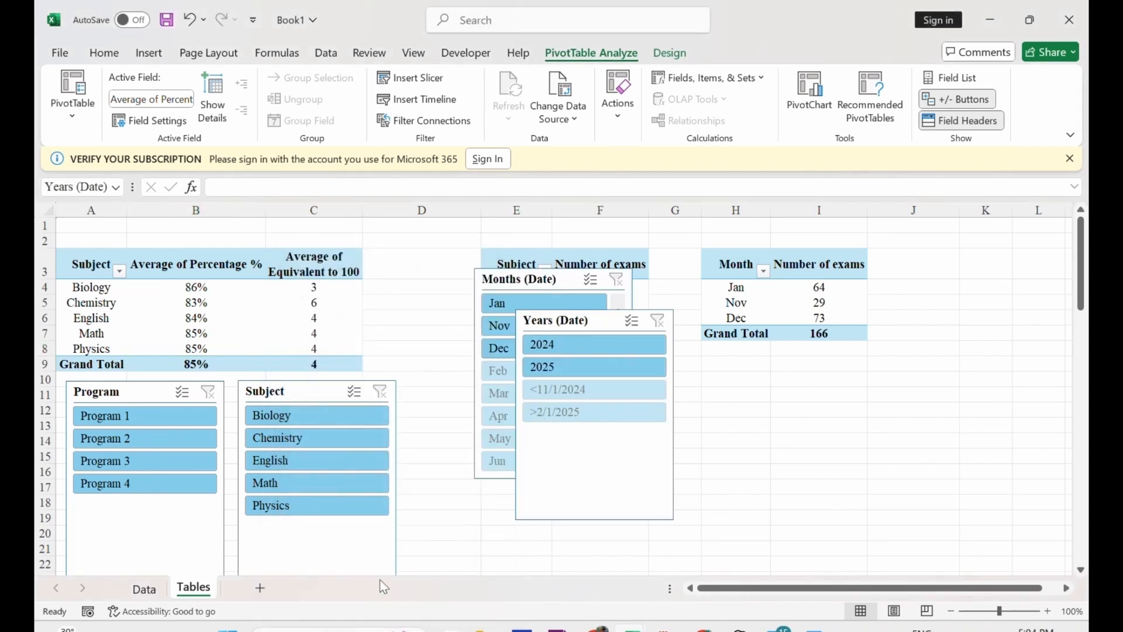
Step: Arrange the Months (Date) and Years (Date) slicers side by side below the PivotTables, next to the Subject slicer
click(602, 321)
drag(602, 321, 800, 355)
click(568, 280)
drag(568, 280, 526, 391)
drag(800, 359, 731, 379)
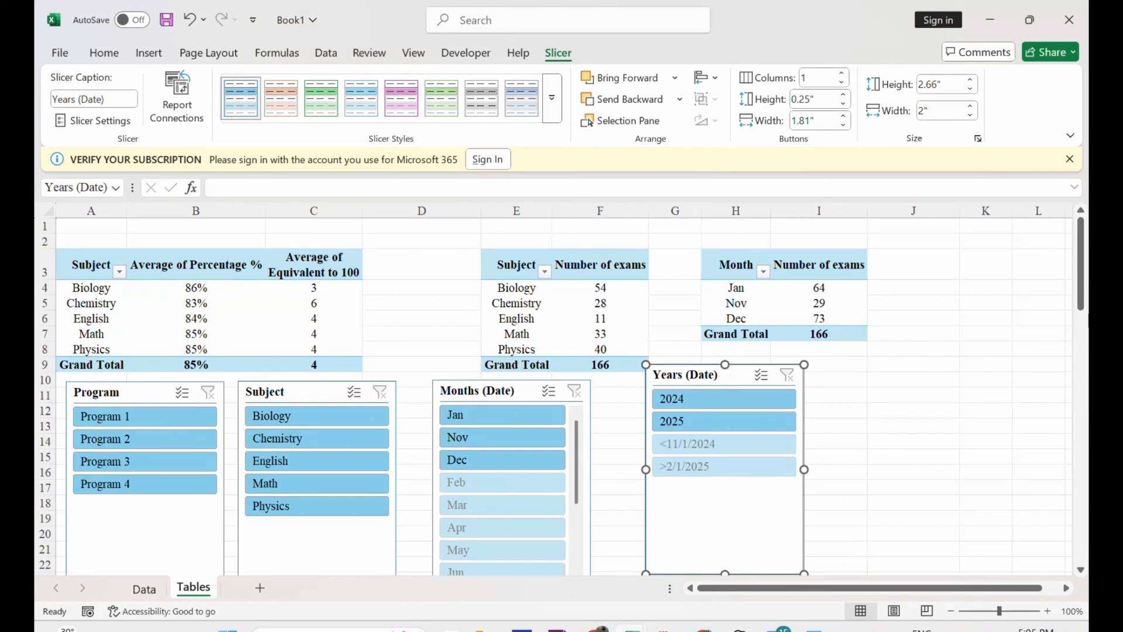
Step: Set the Years (Date) slicer to hide items with no data
scroll(493, 404, down, 1)
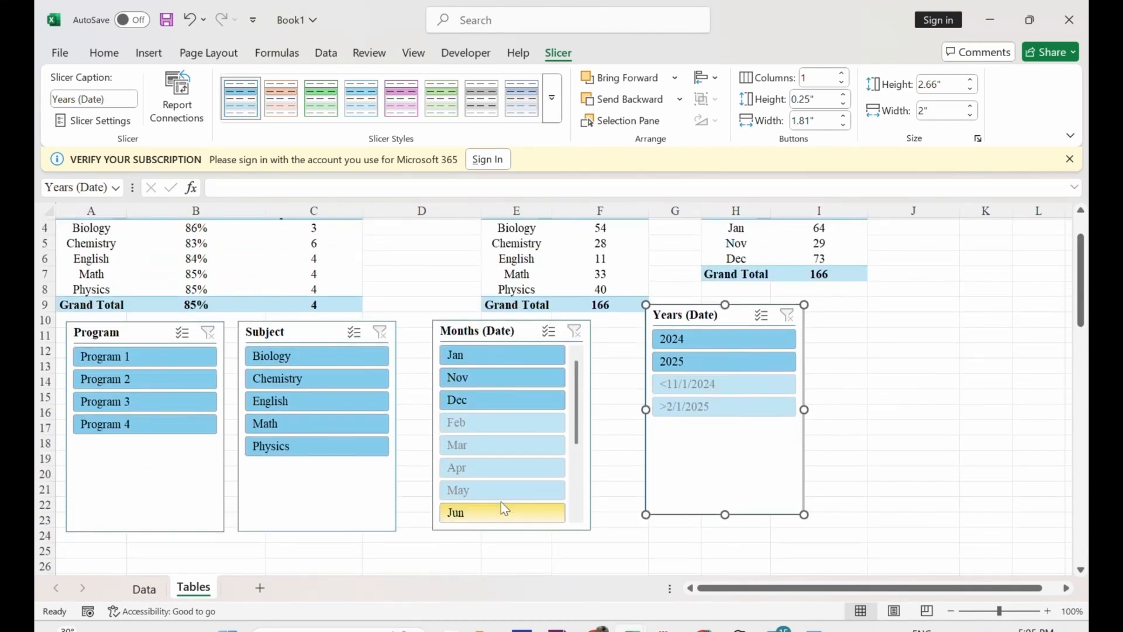
right_click(742, 315)
click(797, 603)
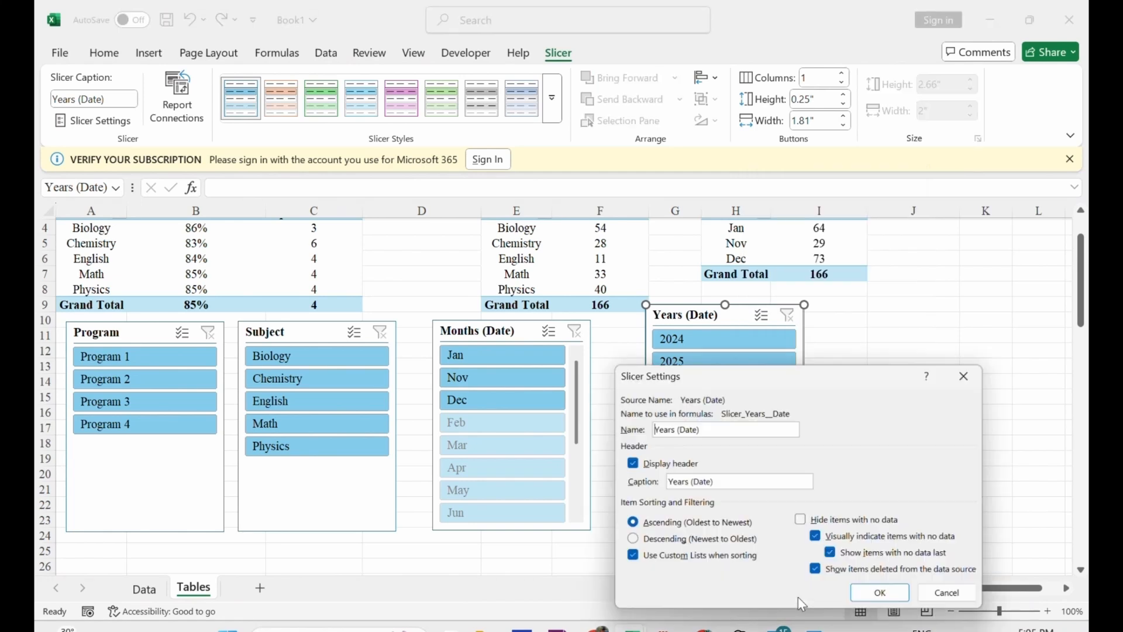
click(803, 521)
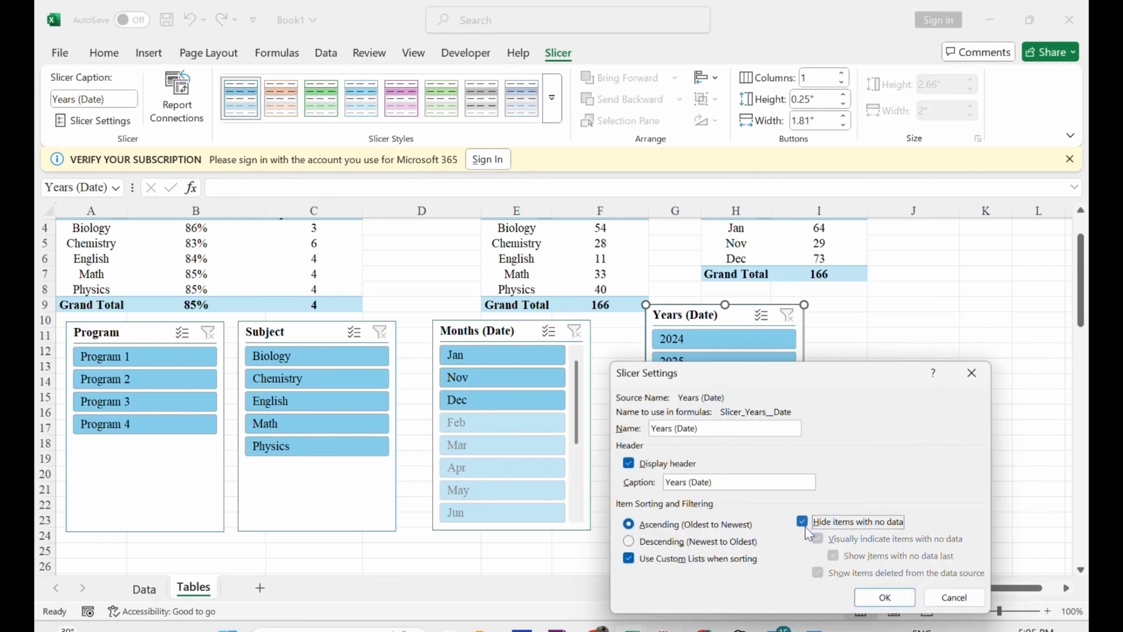
click(900, 598)
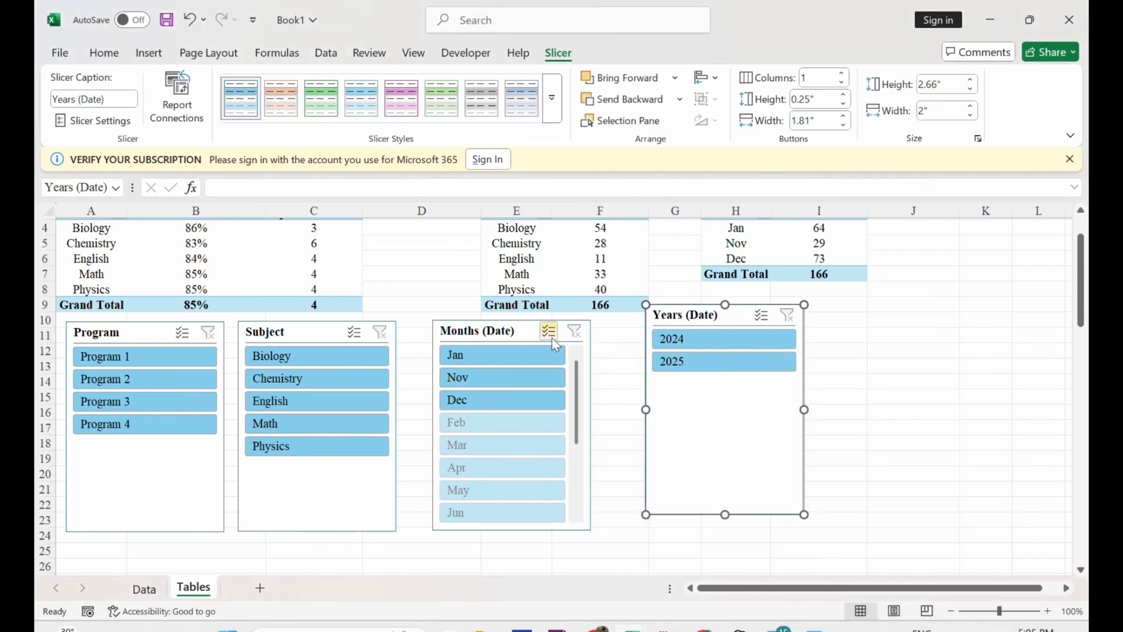
Step: Set the Months (Date) slicer to hide items with no data
right_click(527, 333)
click(585, 604)
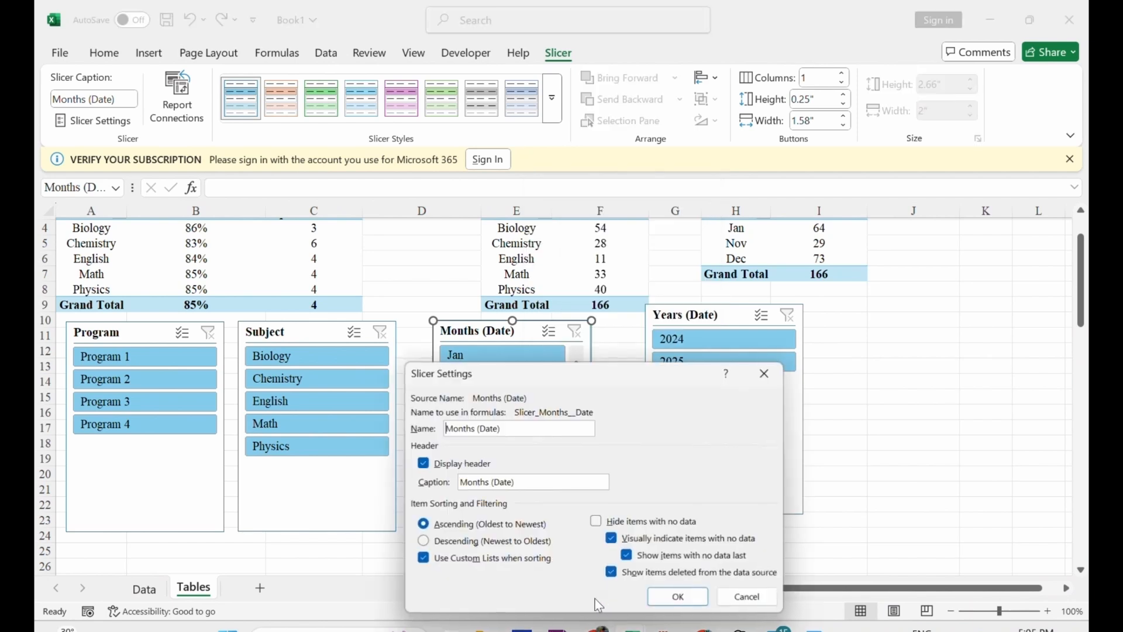
click(597, 522)
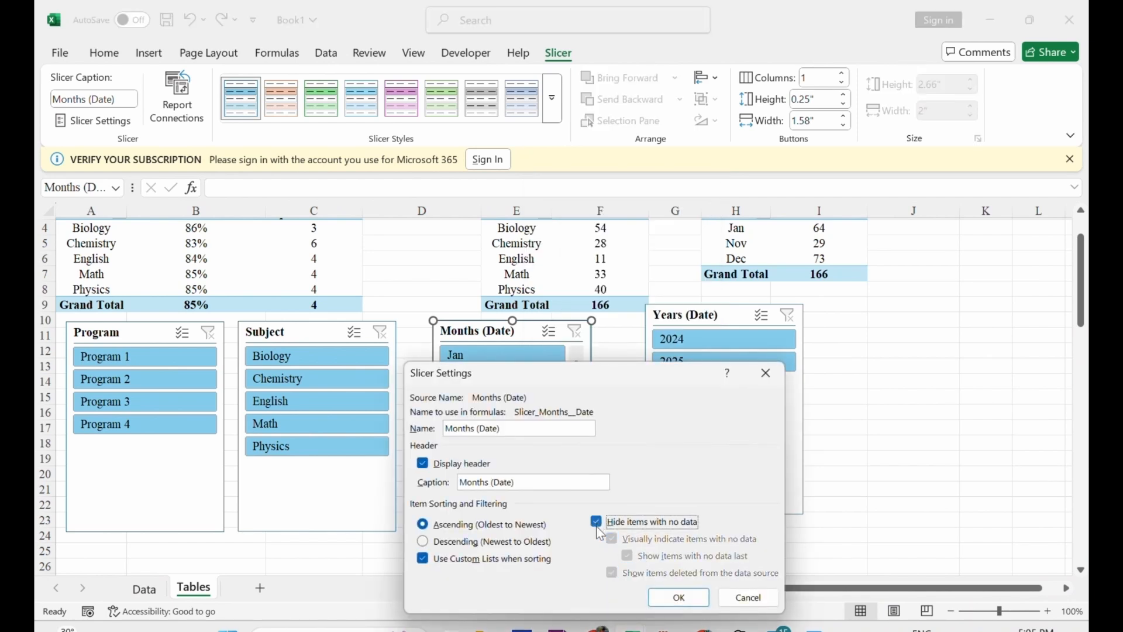
click(670, 602)
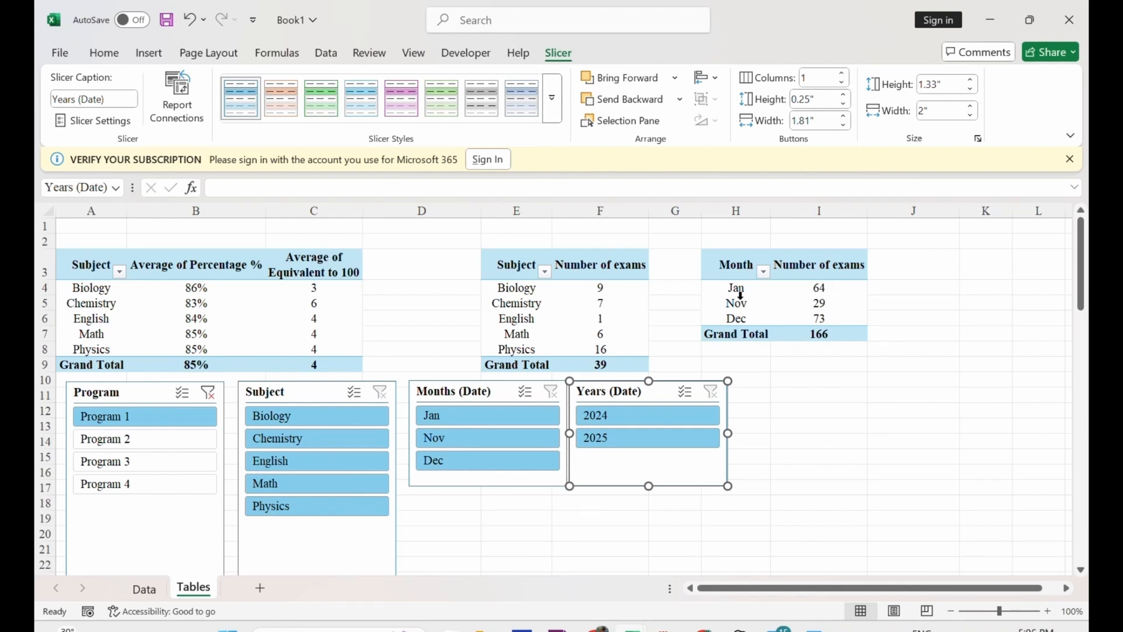
Step: Filter with the Program slicer by Program 2, Program 3 and Program 4 in turn, and clear its filter
click(166, 442)
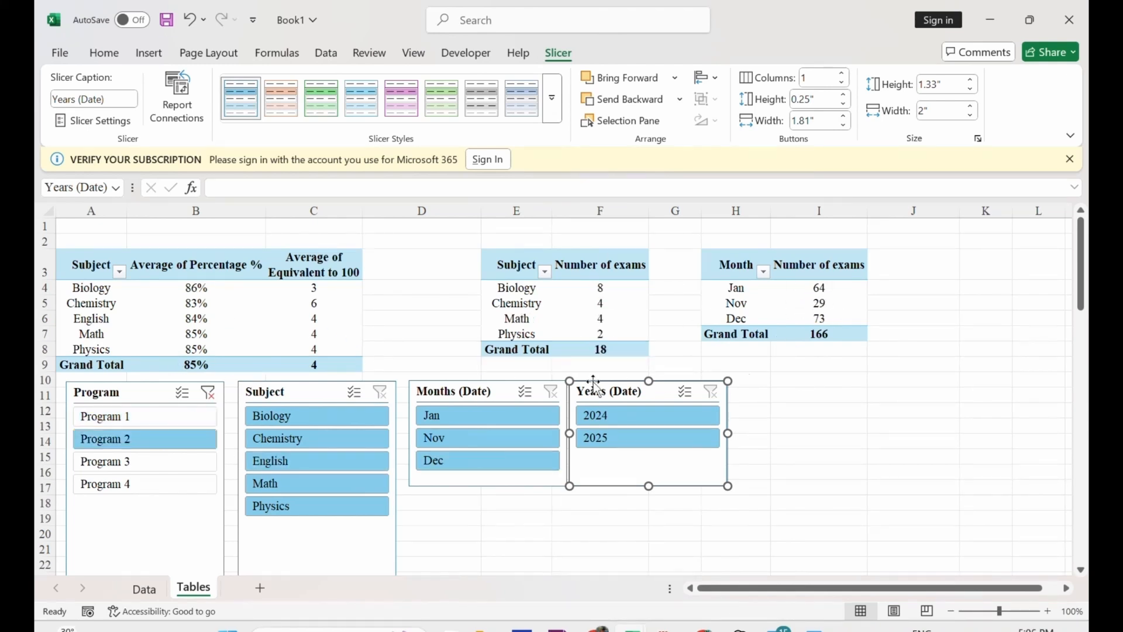
click(166, 465)
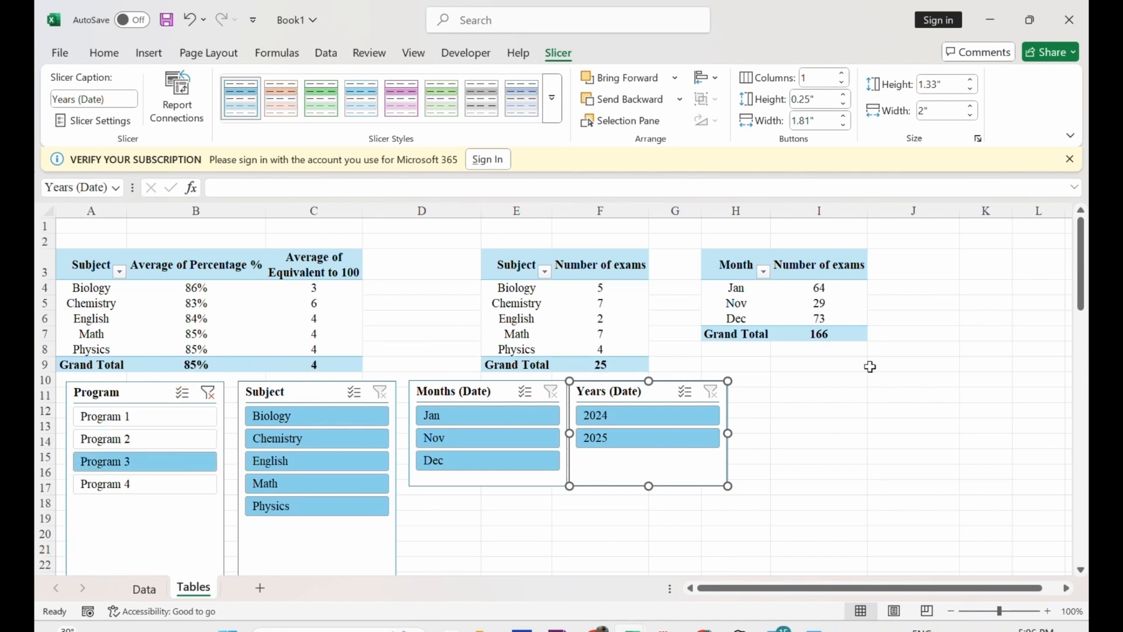
click(191, 481)
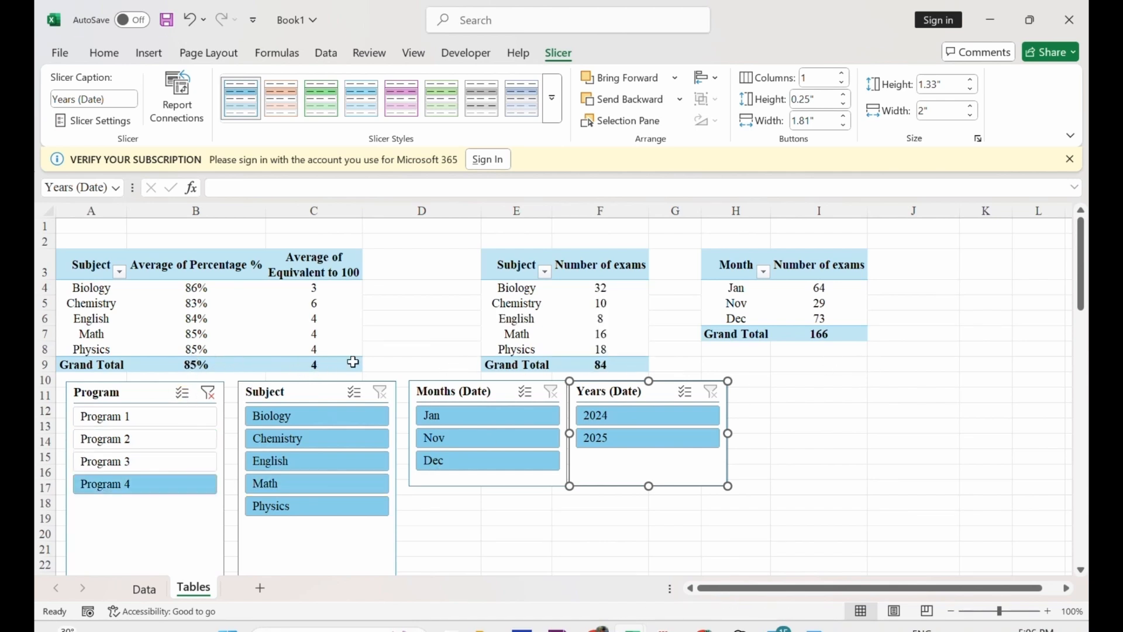
mouse_move(317, 379)
click(208, 392)
Step: Connect the Program slicer to PivotTable1 and PivotTable3 in addition to PivotTable2
click(150, 392)
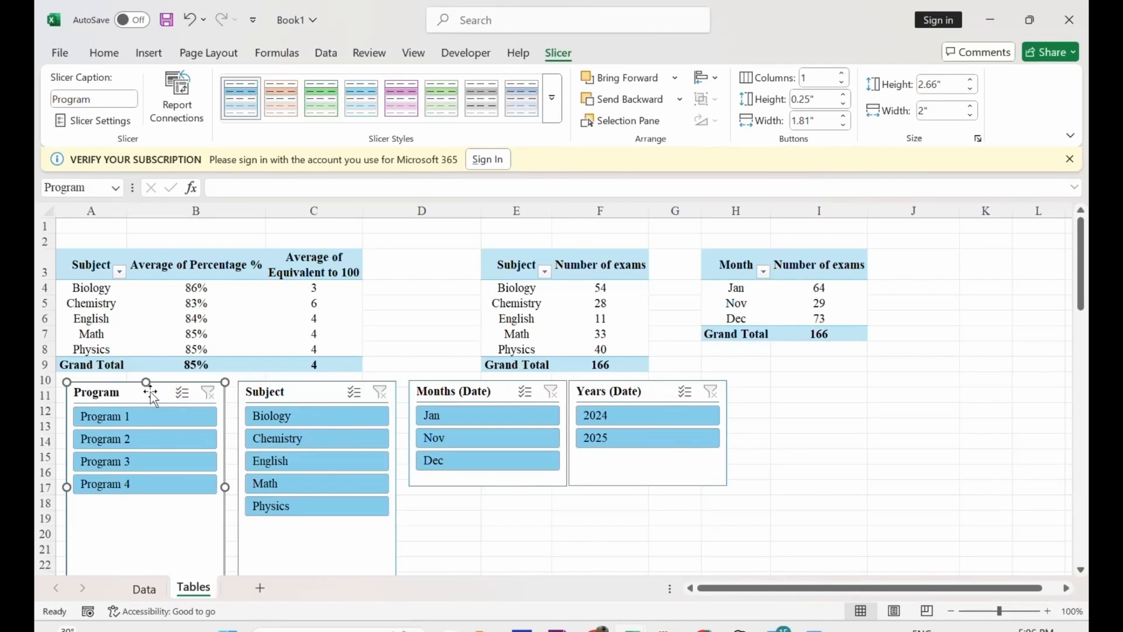
right_click(150, 392)
click(225, 405)
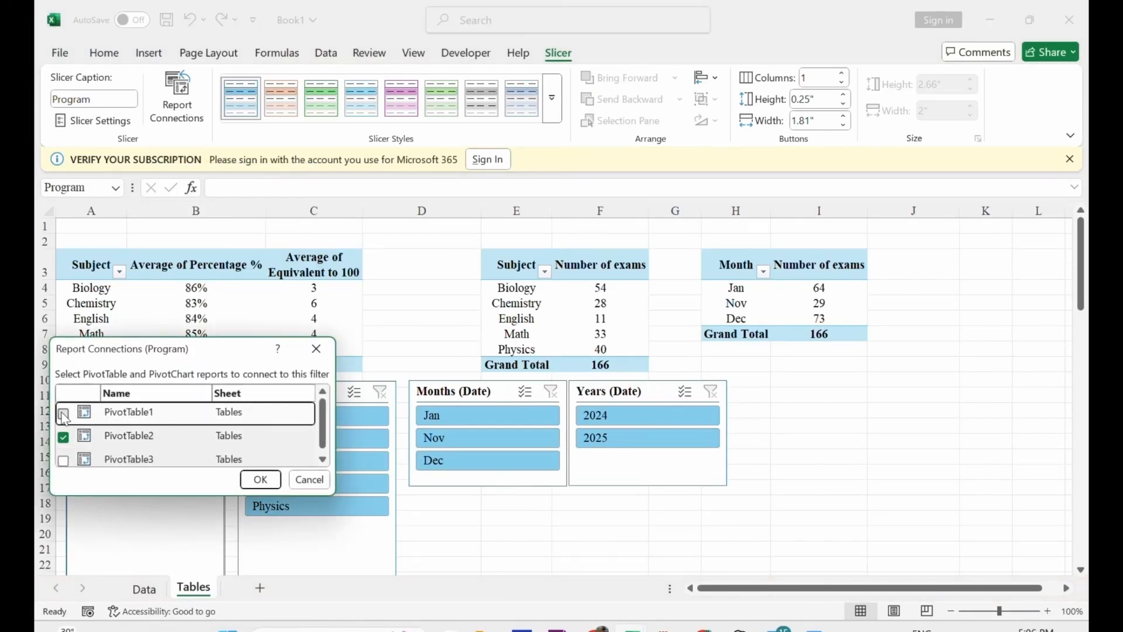
click(64, 455)
click(260, 479)
Step: Connect the Subject slicer to all three PivotTables through its report connections
right_click(327, 419)
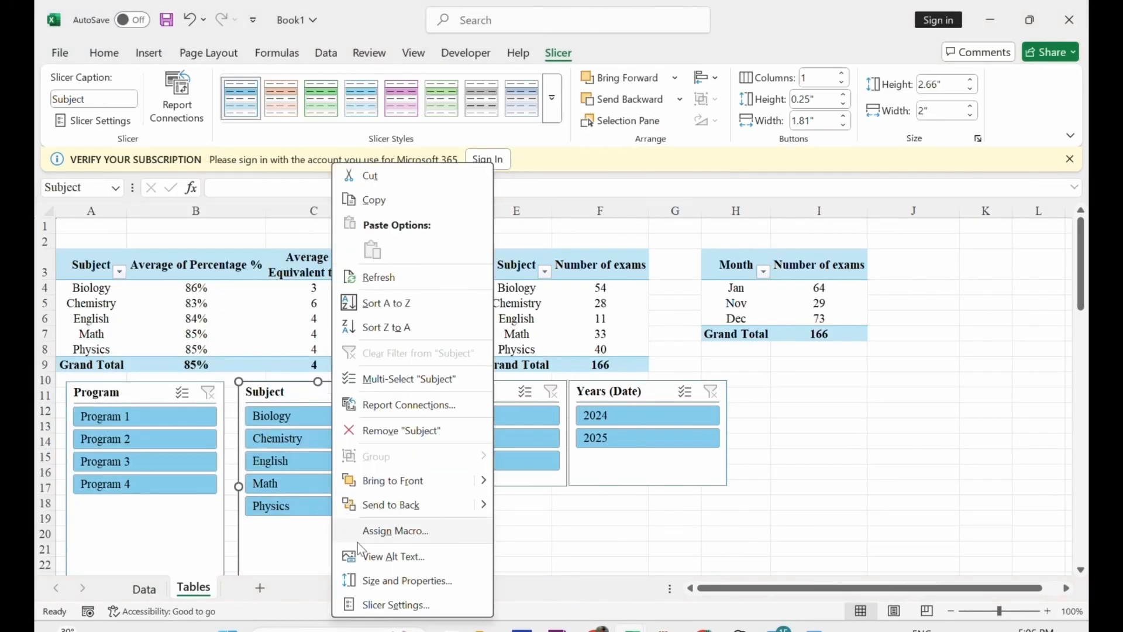
click(374, 404)
click(246, 463)
click(443, 482)
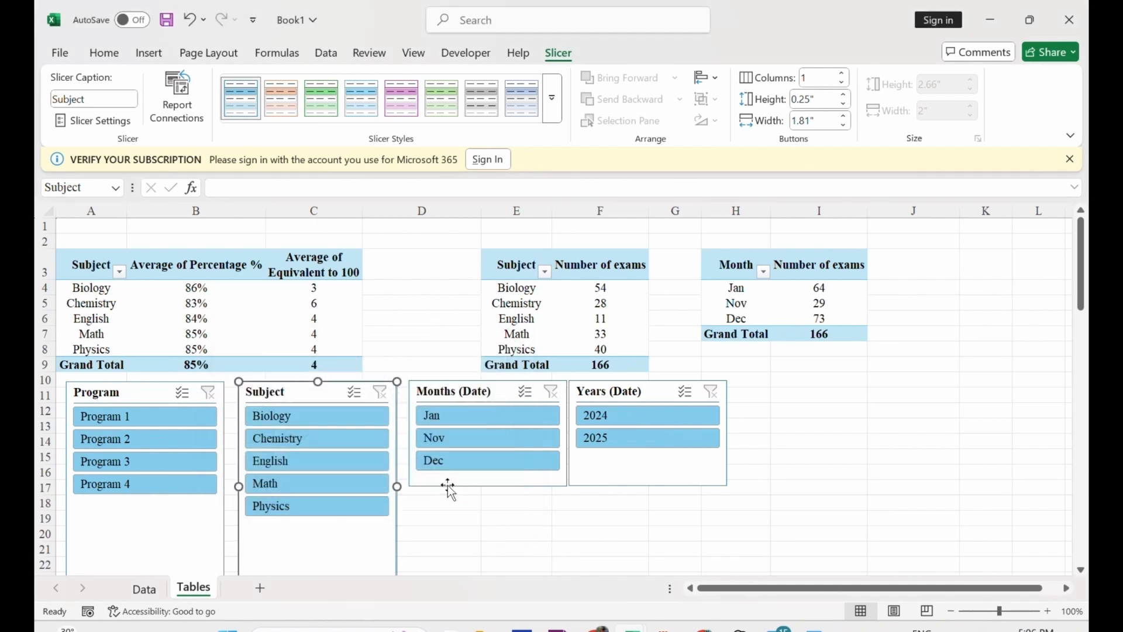
Step: Connect the Months (Date) slicer to PivotTable2 and PivotTable3 as well as PivotTable1
click(500, 399)
right_click(500, 399)
click(562, 402)
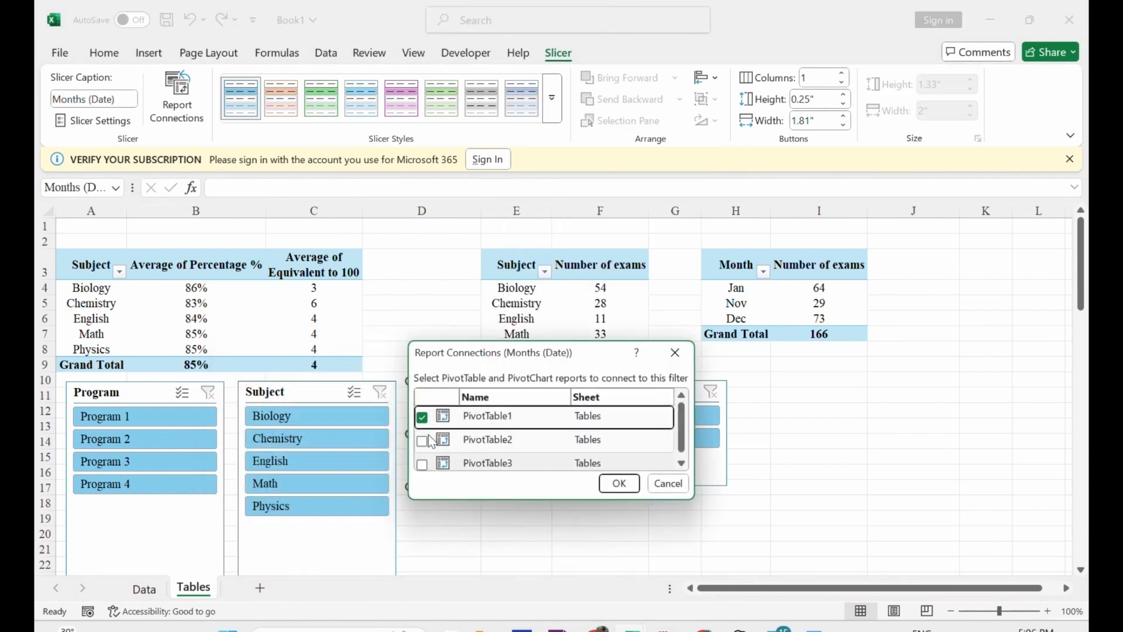
click(423, 464)
click(619, 483)
Step: Connect the Years (Date) slicer to PivotTable1, PivotTable2 and PivotTable3
right_click(660, 462)
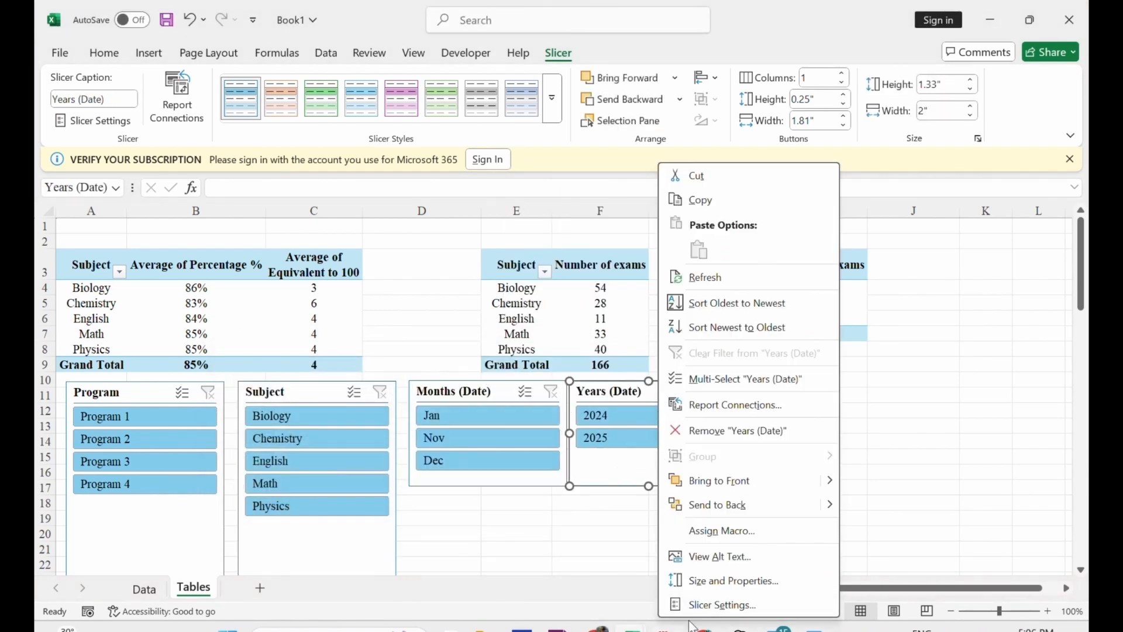
click(736, 405)
click(574, 462)
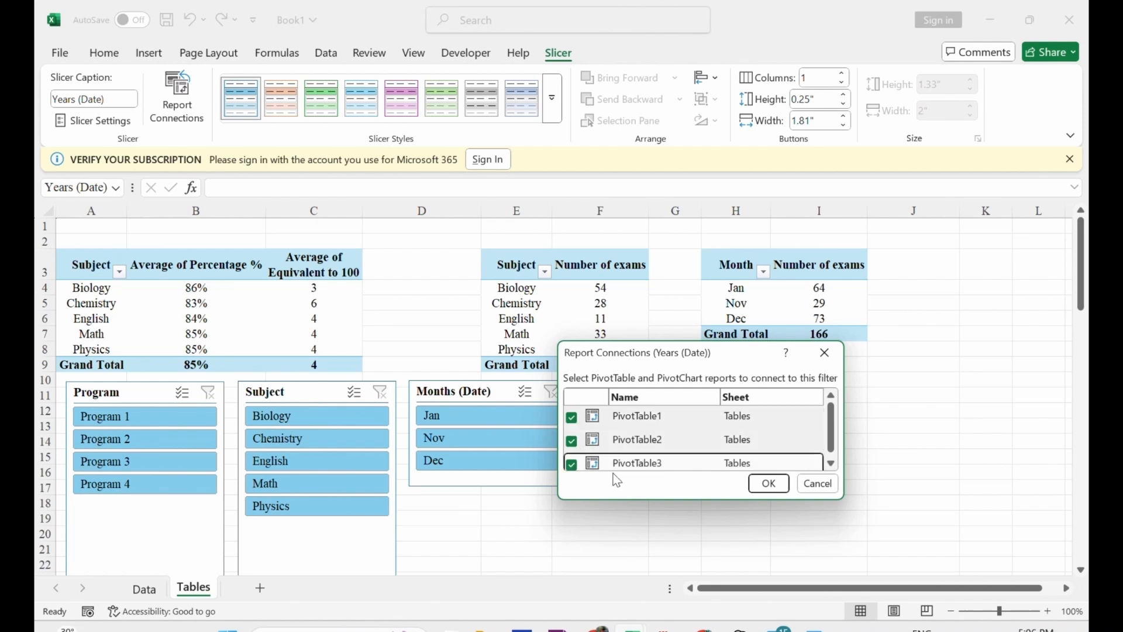
click(761, 482)
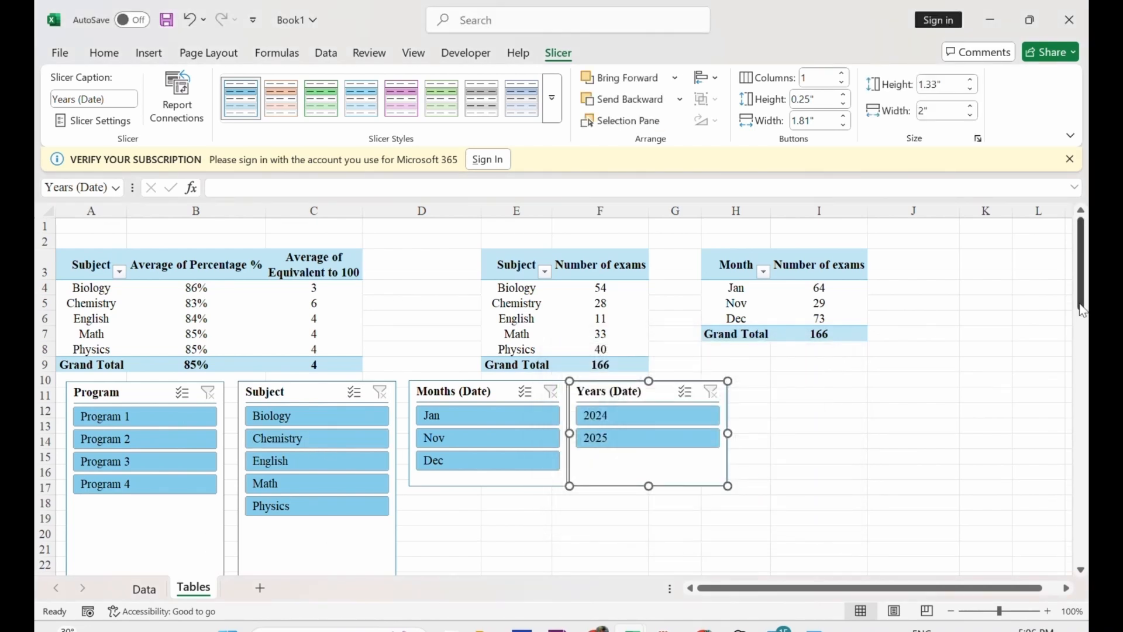
Step: Check the connected PivotTables by filtering for Program 1, 2, 3 and 4 in turn, and clear the Program filter
click(163, 414)
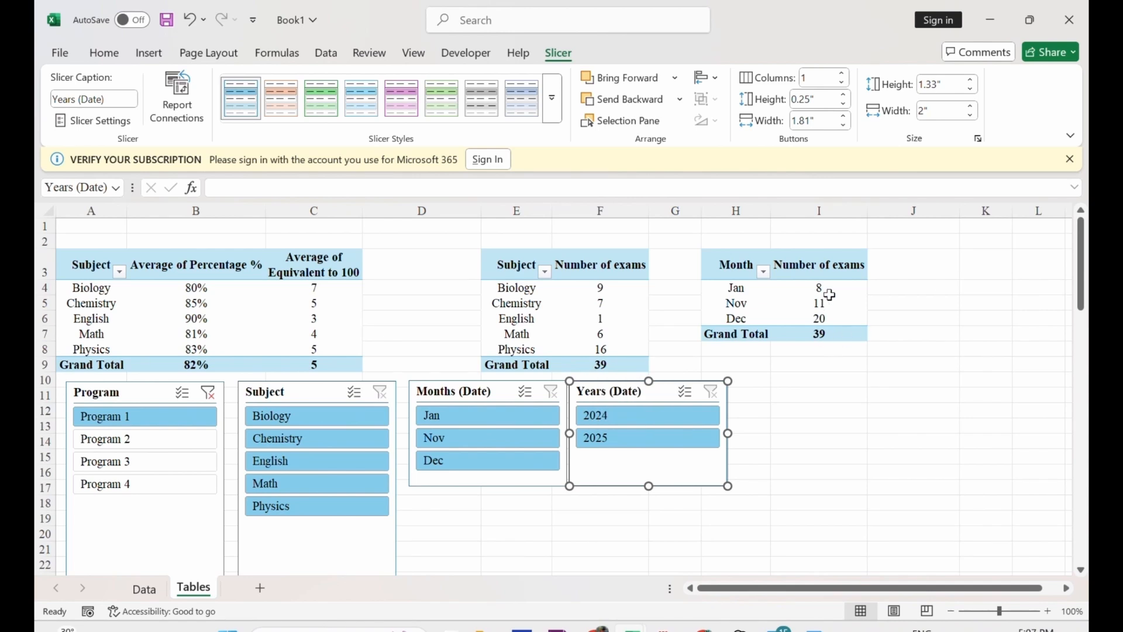
click(128, 440)
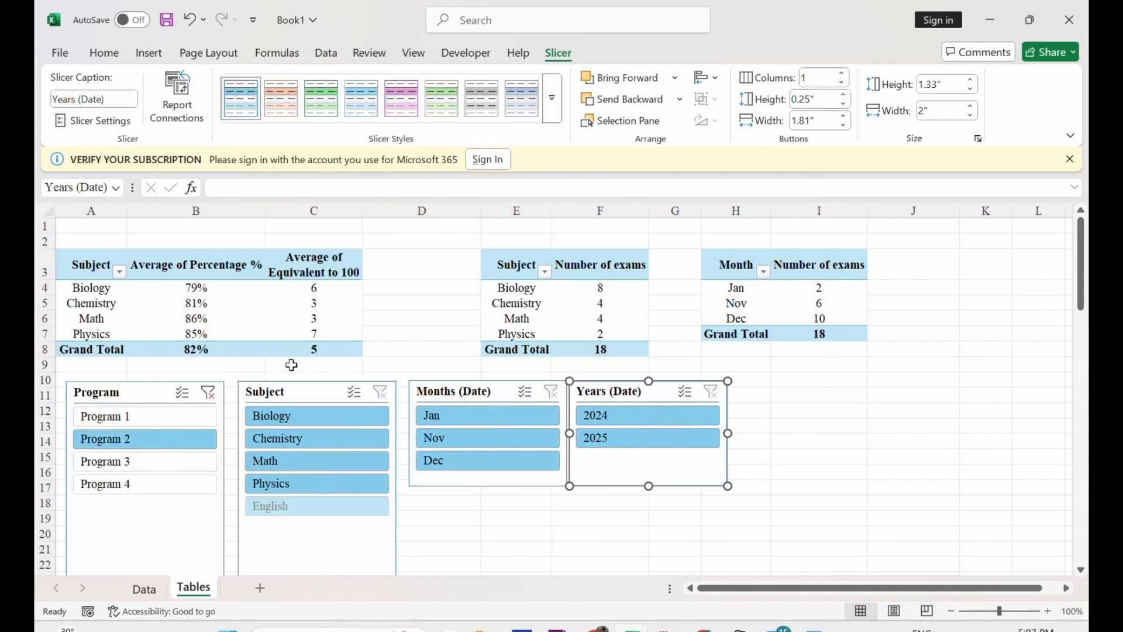
click(213, 463)
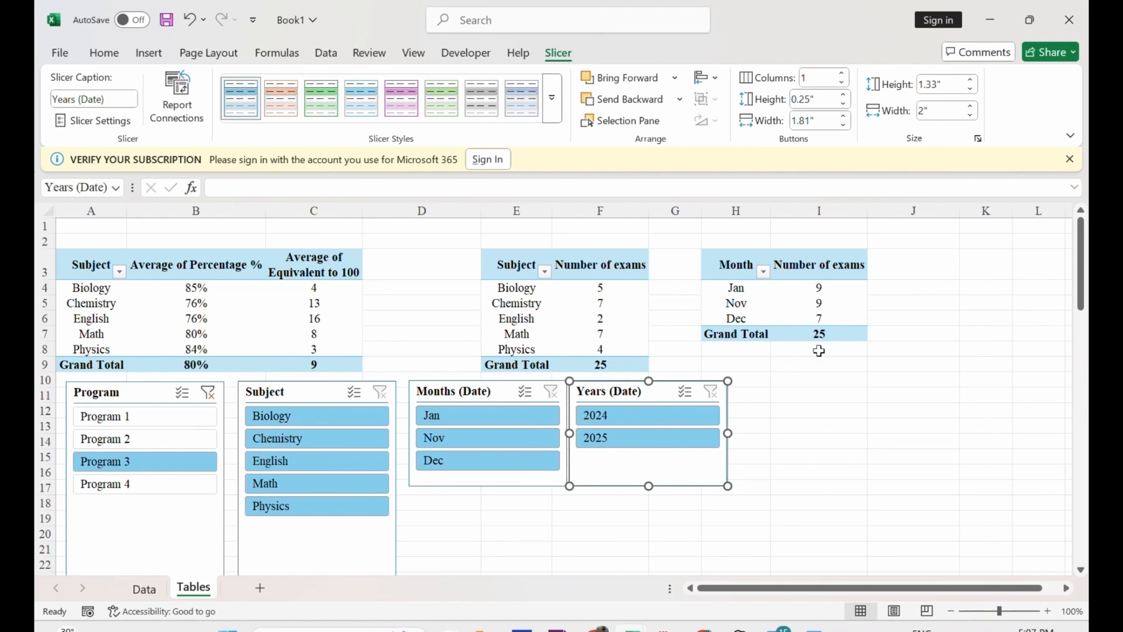
click(191, 483)
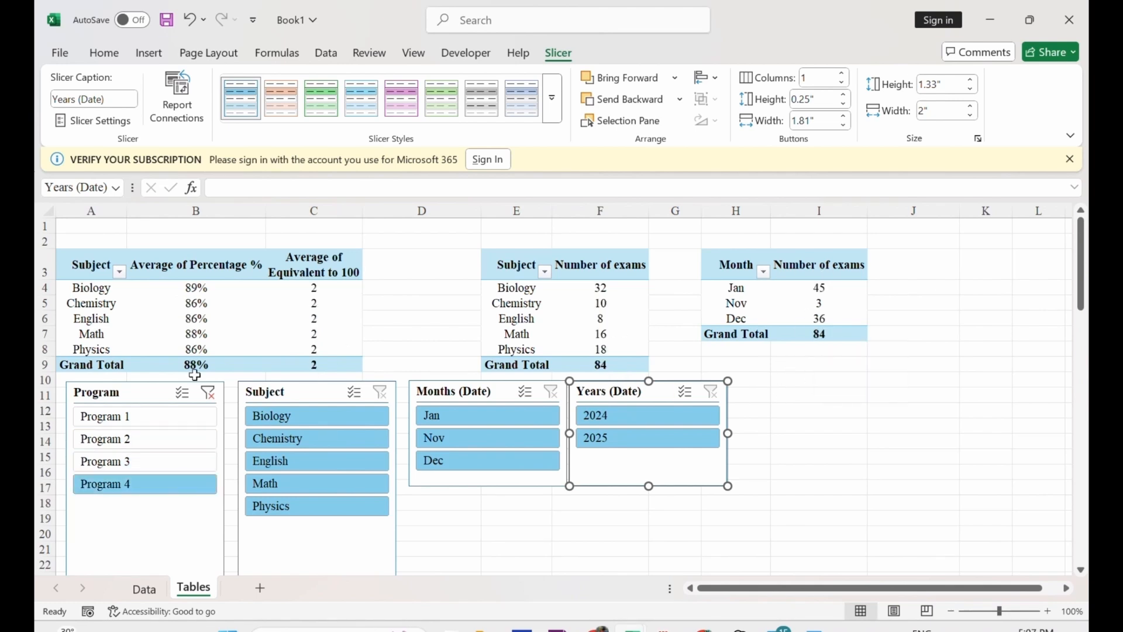
click(207, 392)
Step: Examine the PivotTables filtered to Program 3, Chemistry, year 2024 and a single month
click(180, 460)
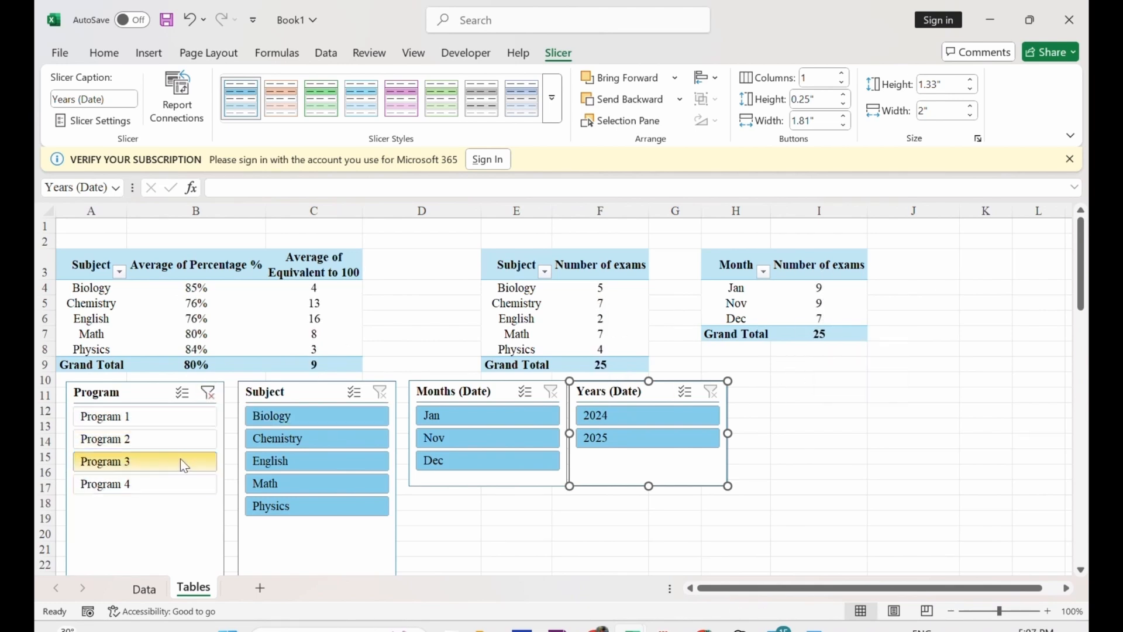
click(367, 436)
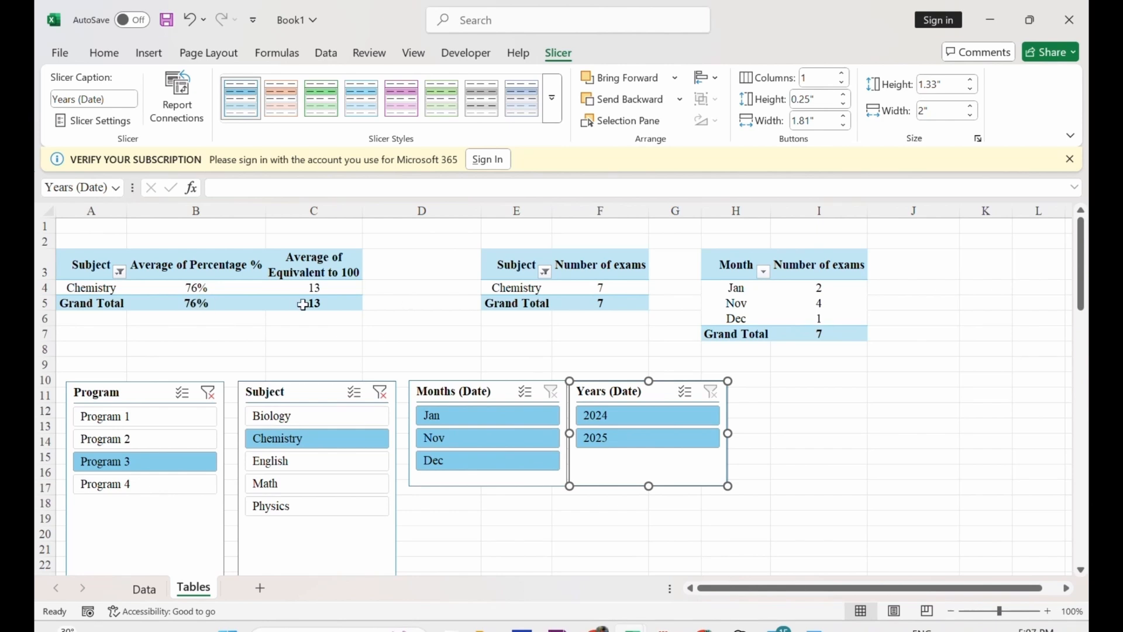
click(620, 415)
click(503, 418)
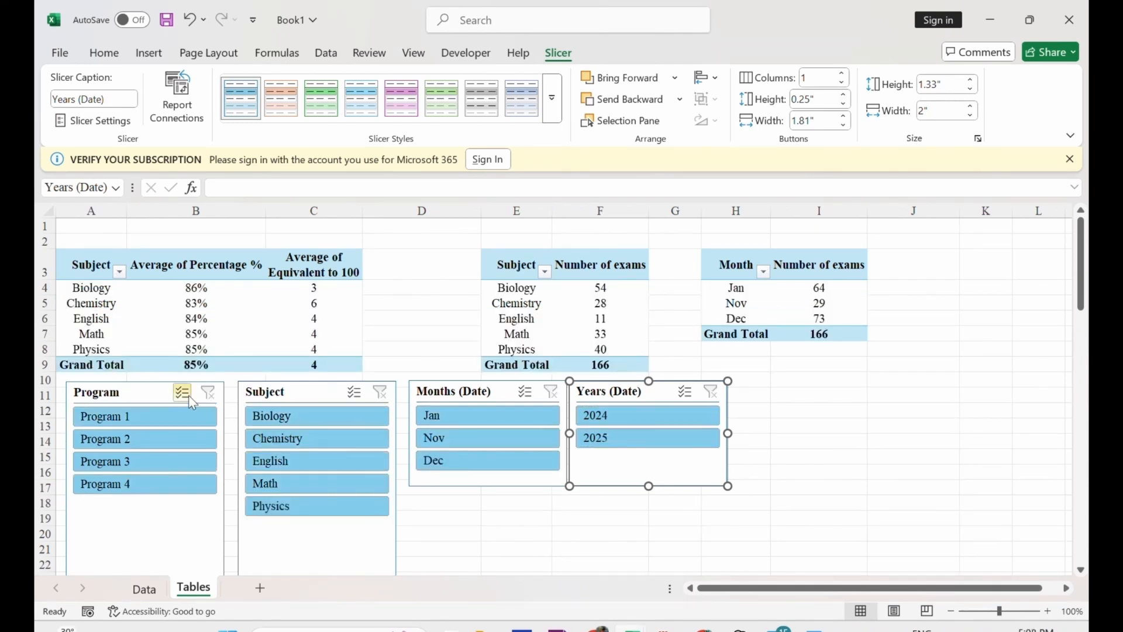
Step: Try multi-selection in the Program slicer by deselecting Program 1 and Program 2 and toggling Program 3 and Program 4
click(181, 416)
click(178, 438)
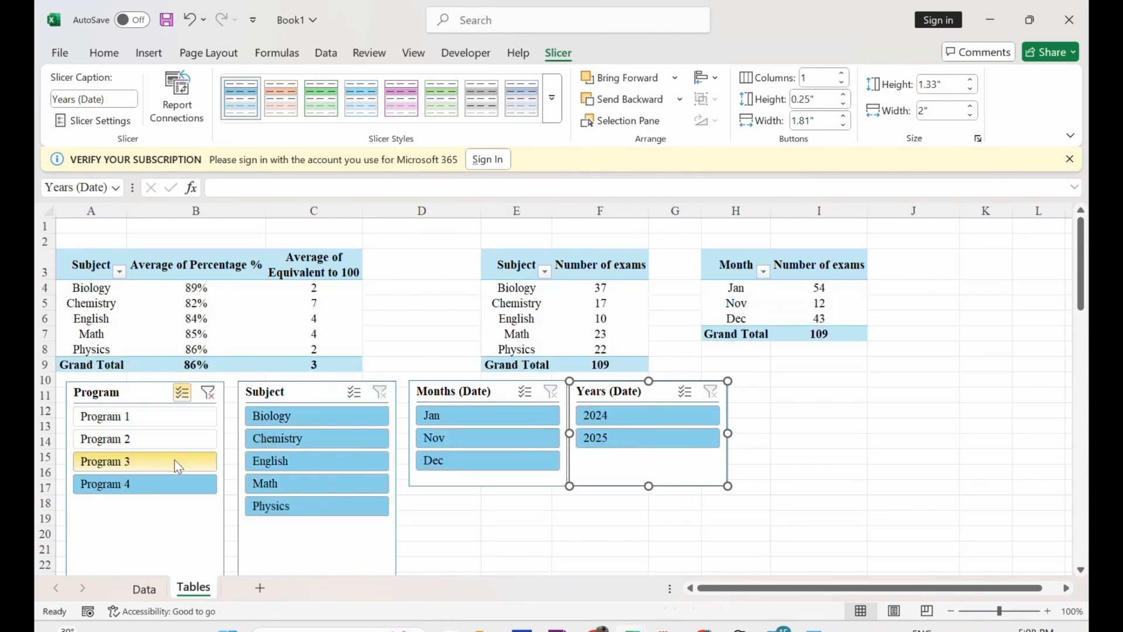
click(175, 462)
click(172, 484)
click(170, 461)
click(165, 485)
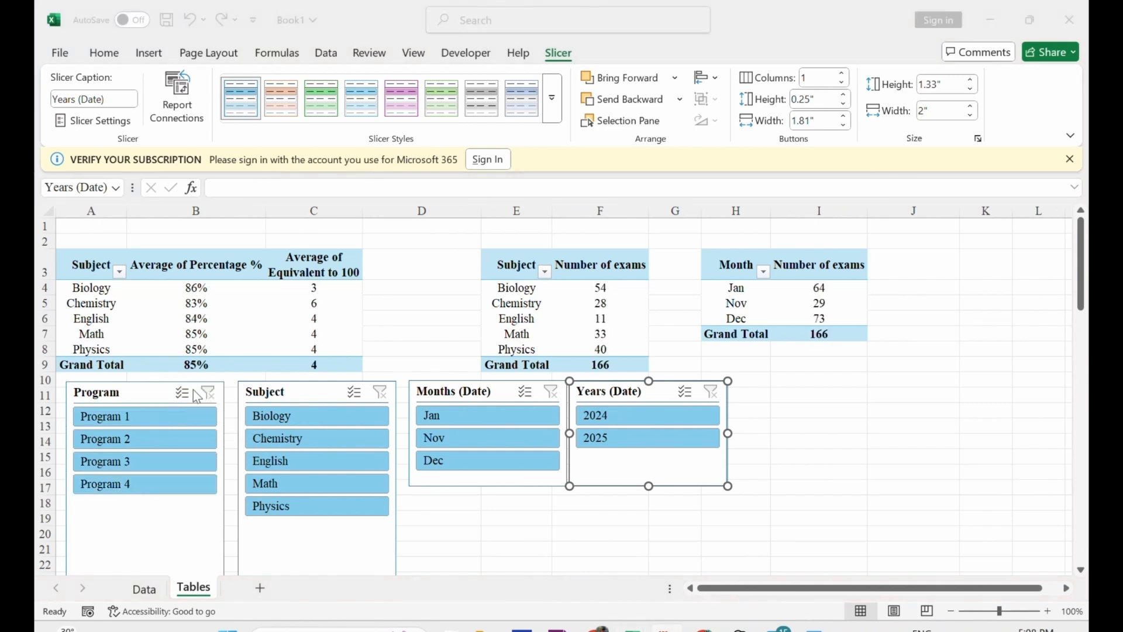
Step: Turn on multi-selection in the Program slicer and keep only Program 1 and Program 2 selected
click(181, 394)
click(187, 394)
click(180, 461)
click(175, 484)
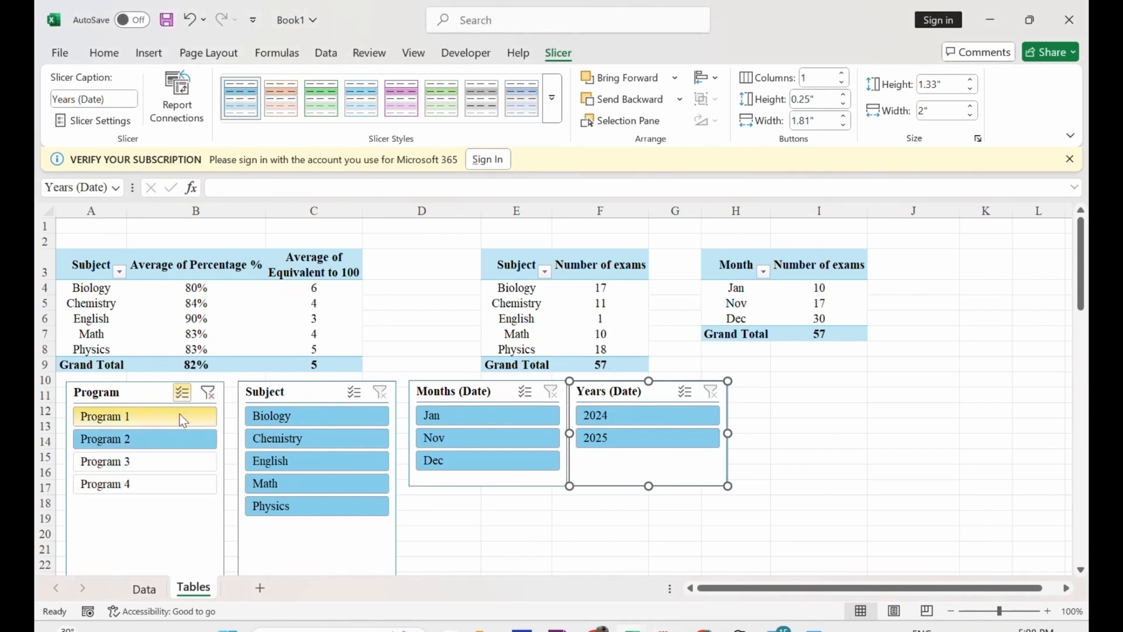
Step: Turn on multi-selection in the Subject slicer and keep only Biology and Chemistry selected
click(321, 460)
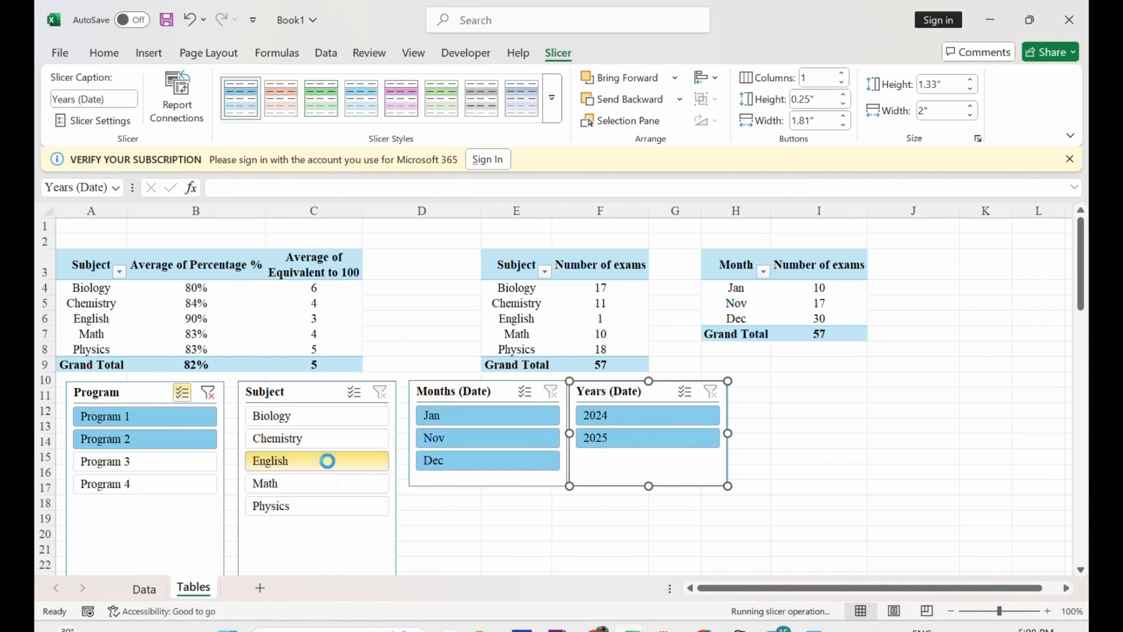
click(354, 392)
click(325, 419)
click(321, 439)
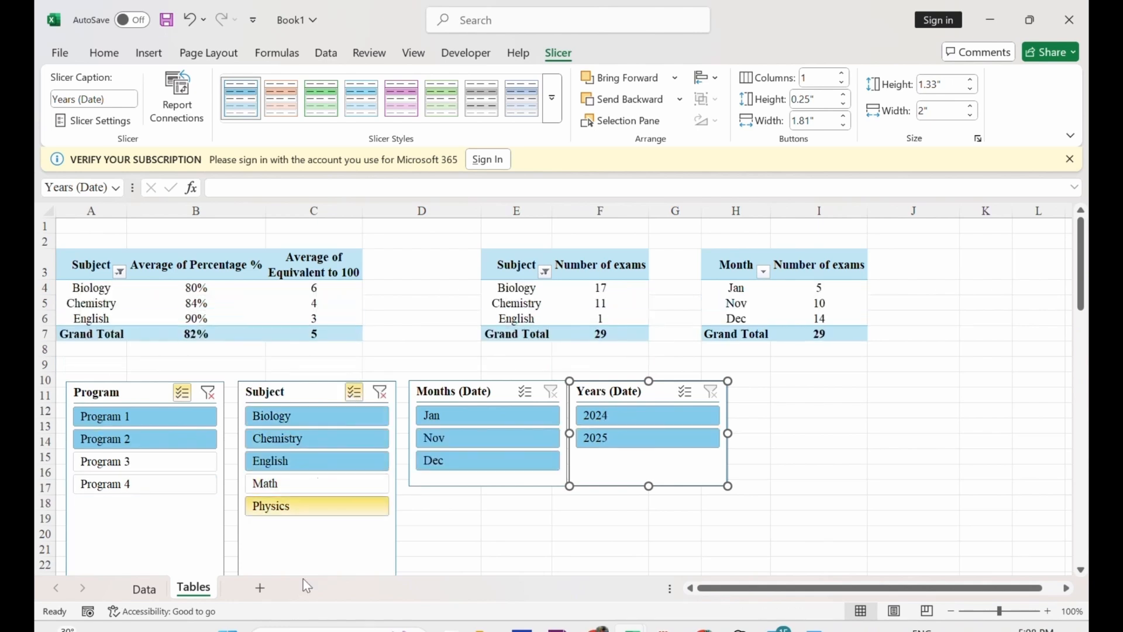
click(326, 463)
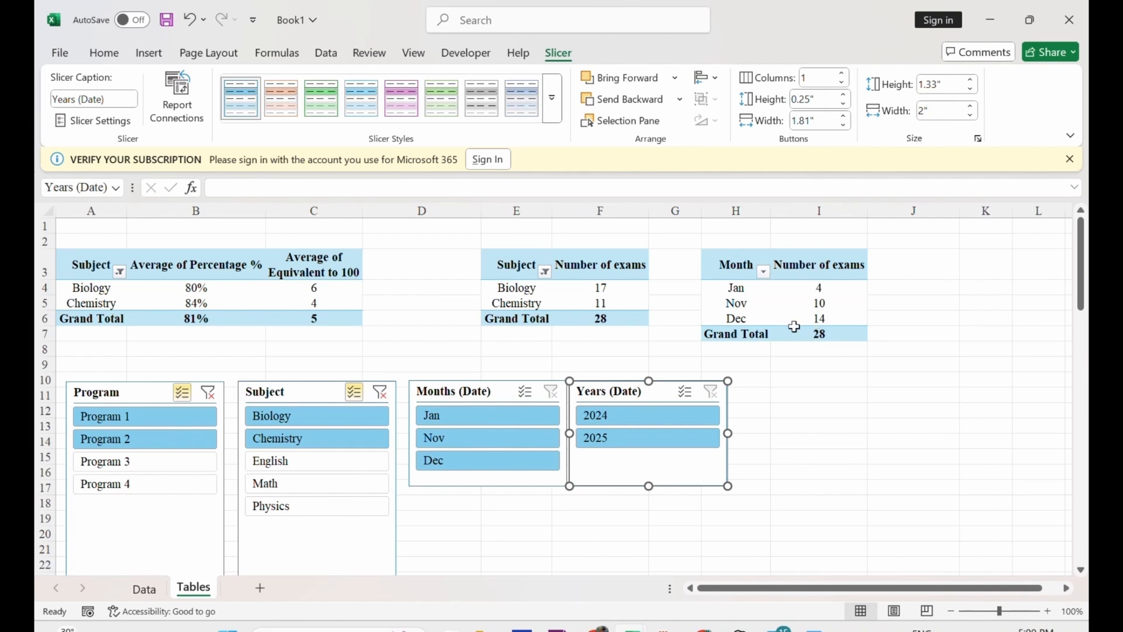
Step: Filter the PivotTables to year 2024 and month Dec, and clear the Program and Subject filters
click(643, 415)
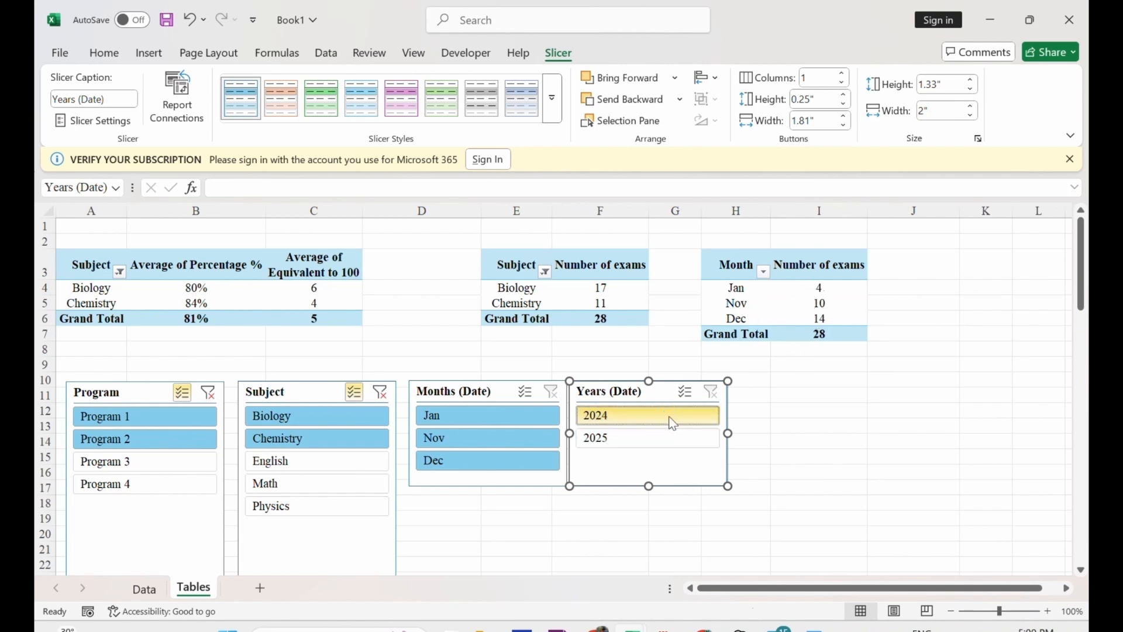
click(522, 444)
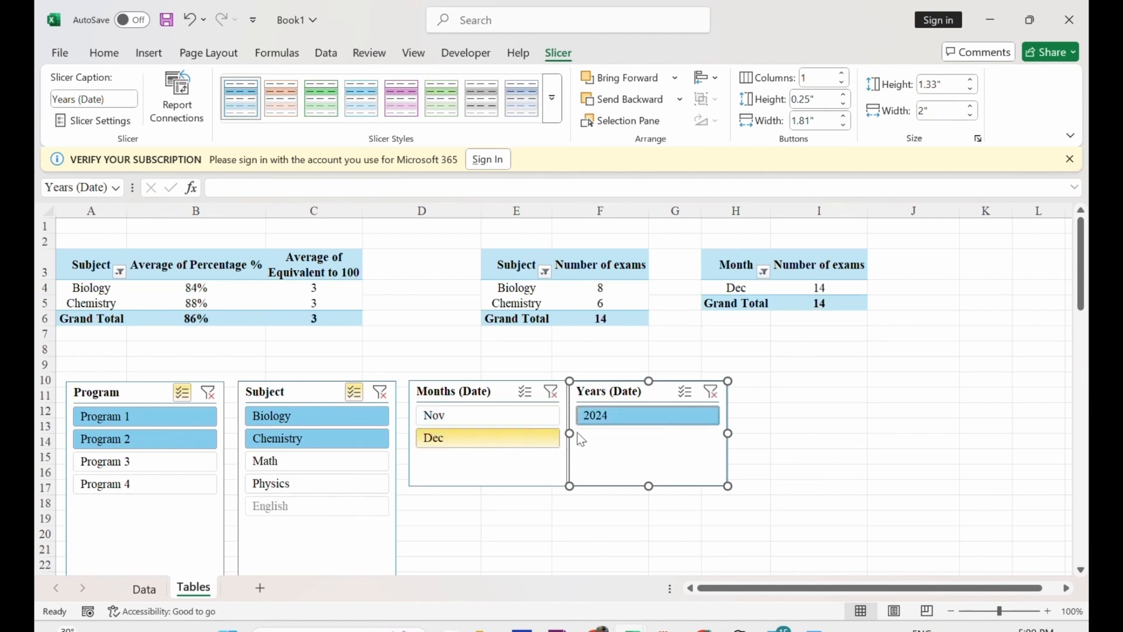
click(207, 392)
click(379, 393)
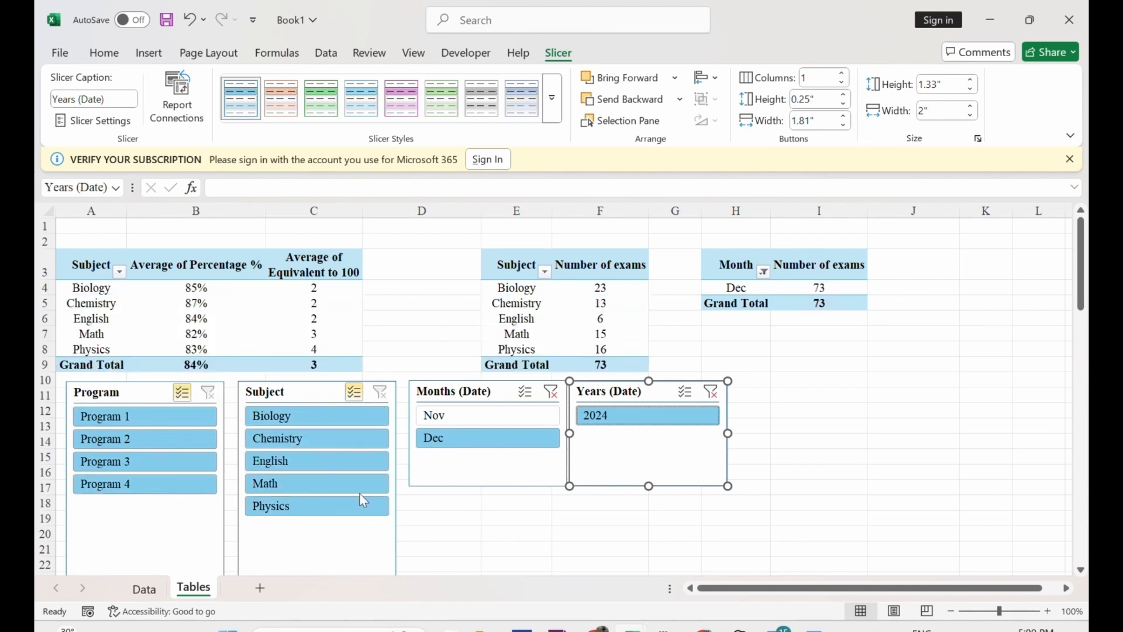
Step: Restrict the Subject slicer to Math and Physics, and clear the Months (Date) and Years (Date) filters
click(343, 461)
click(345, 438)
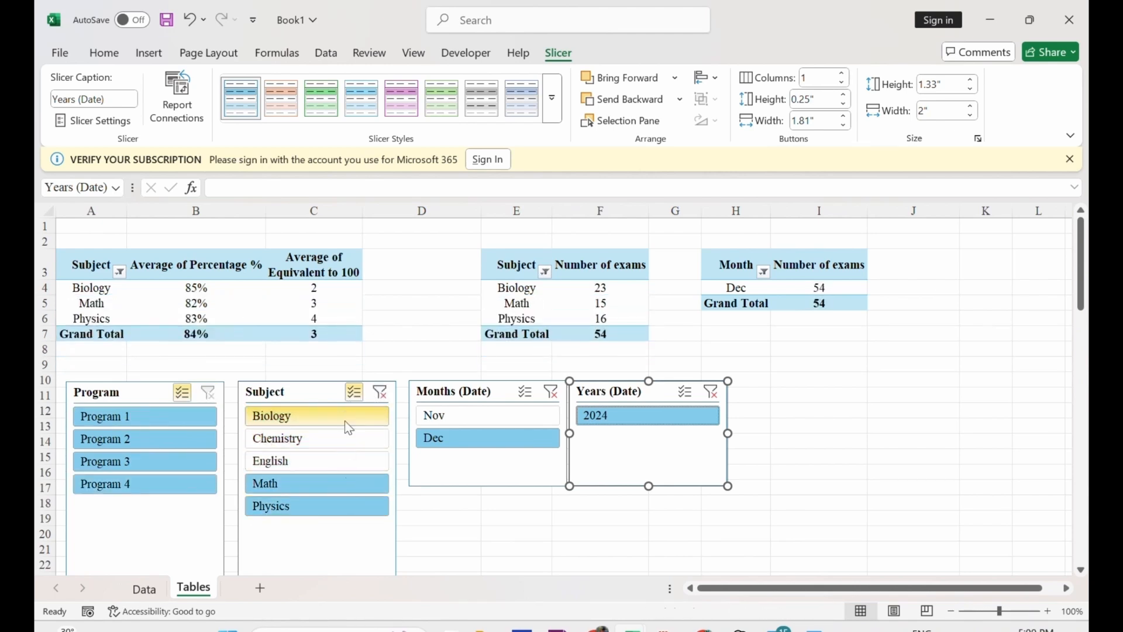
click(345, 419)
click(551, 391)
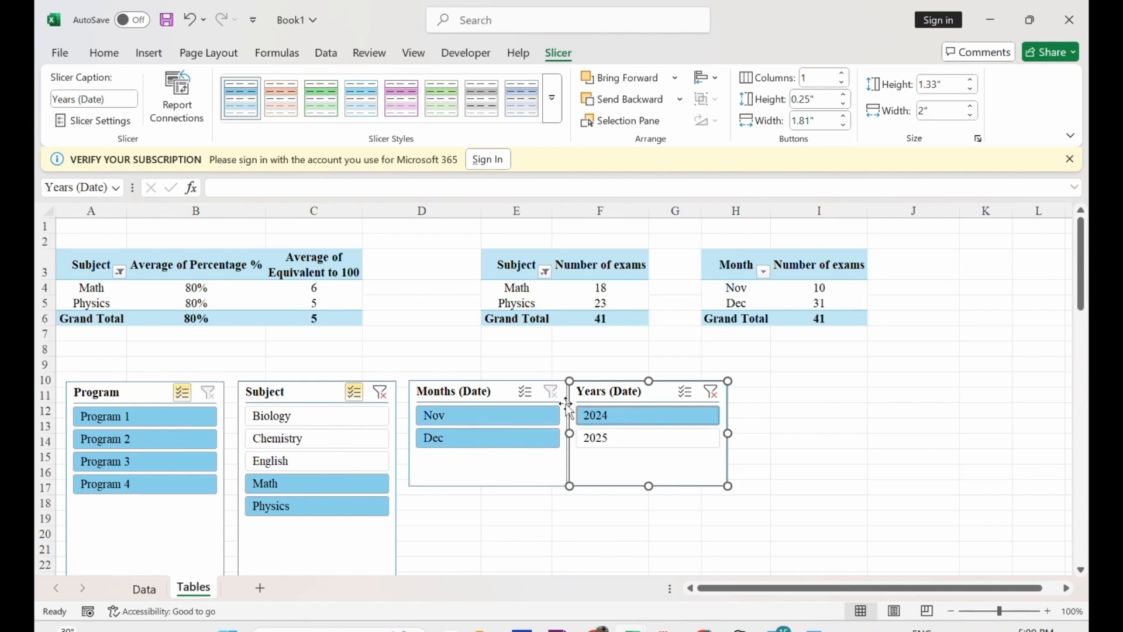
click(711, 392)
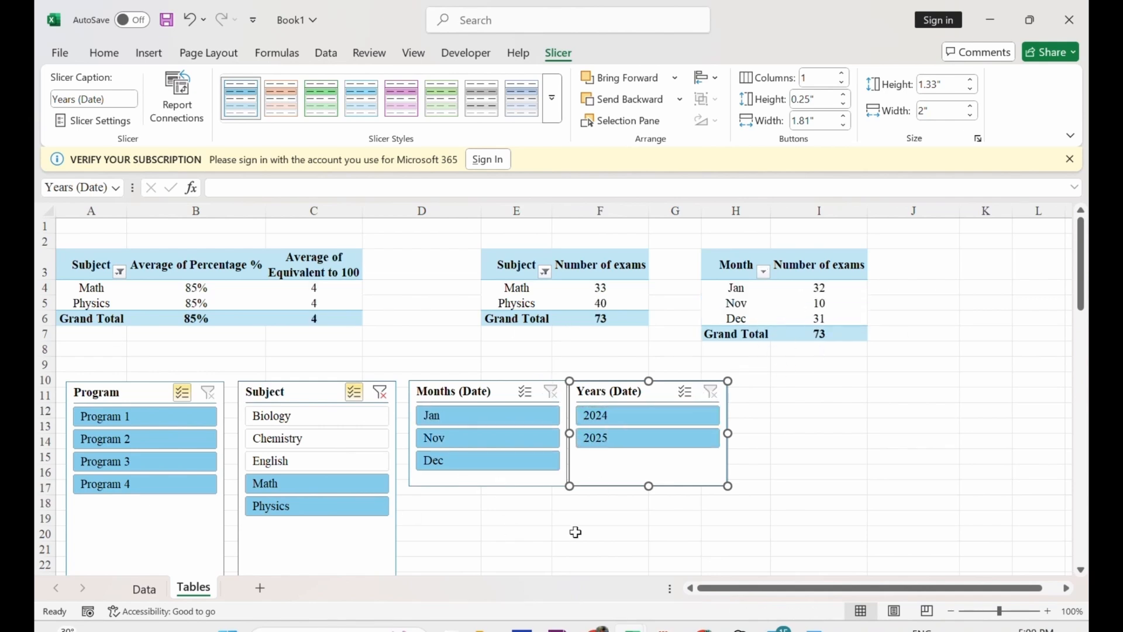
Step: Filter the PivotTables to month Jan and clear the Subject filter
click(530, 427)
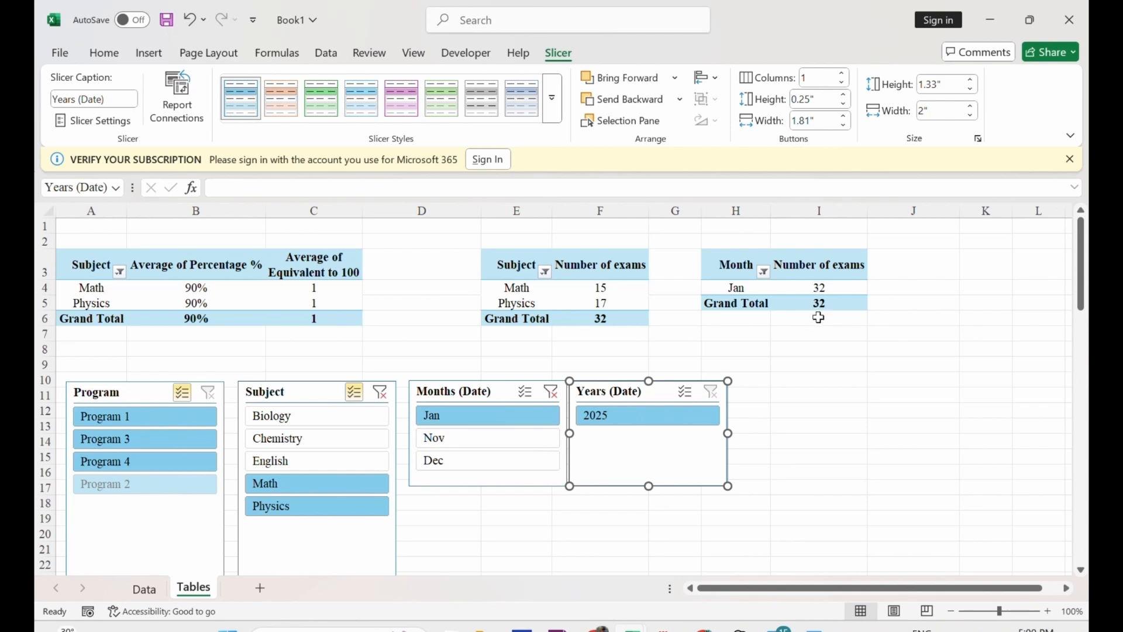
click(380, 392)
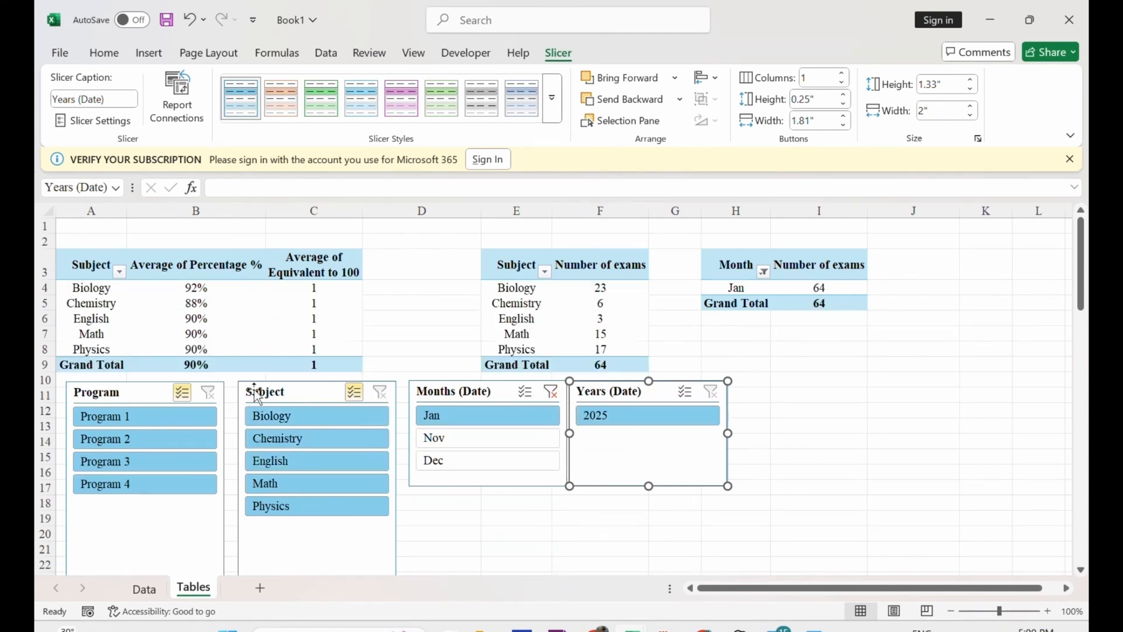
Step: Turn off multi-selection in the Subject slicer and clear the Months (Date) filter
click(354, 393)
click(552, 391)
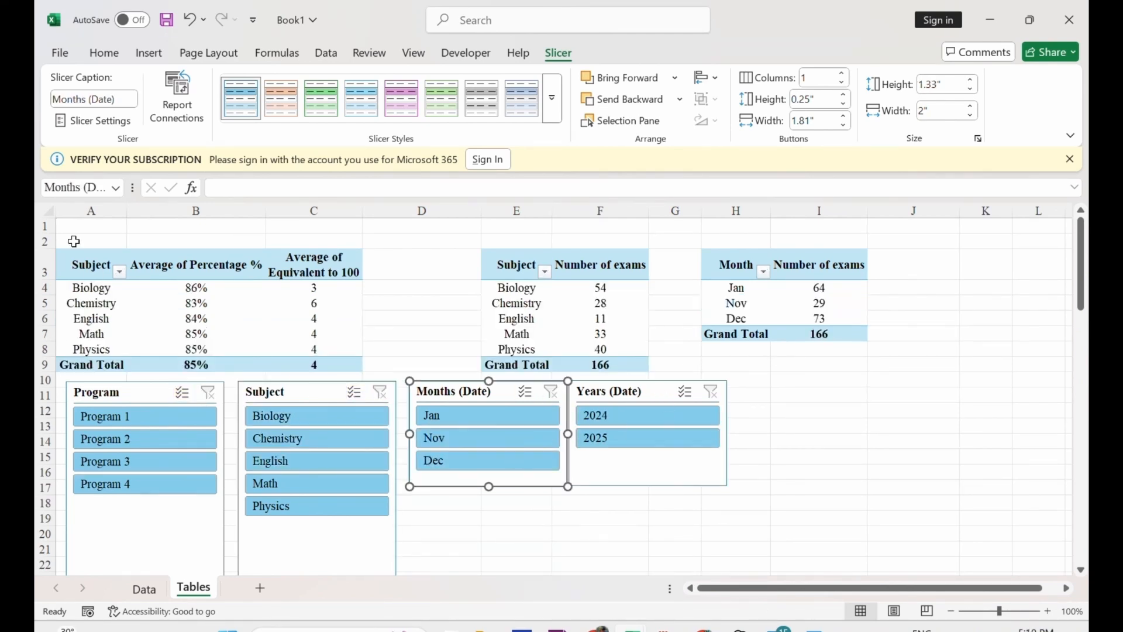
Step: Delete the two empty rows above the PivotTables
right_click(45, 241)
drag(44, 226, 310, 331)
click(88, 423)
Step: Apply all borders to the averages PivotTable and to both exam-count PivotTables, including their header and Grand Total rows
click(226, 110)
drag(514, 234, 595, 329)
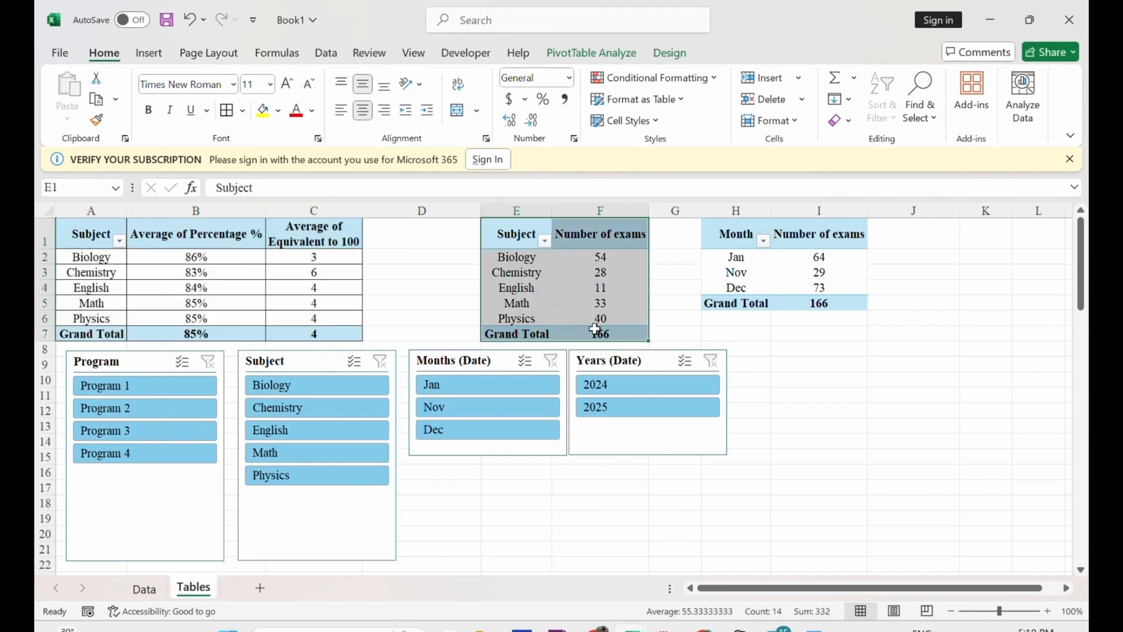
click(227, 110)
drag(738, 236, 816, 301)
click(226, 110)
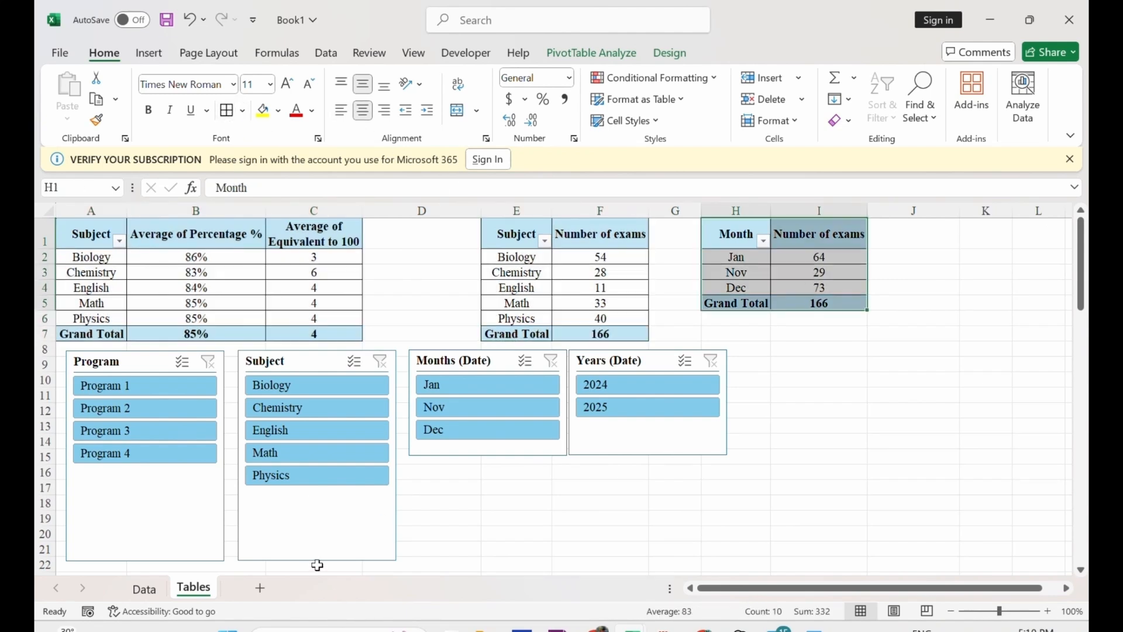
Step: Resize the Program, Subject, Months (Date) and Years (Date) slicers to end around row 17, and shift the Months (Date) slicer slightly toward Subject
click(326, 528)
drag(326, 527, 325, 497)
click(158, 526)
drag(145, 561, 148, 496)
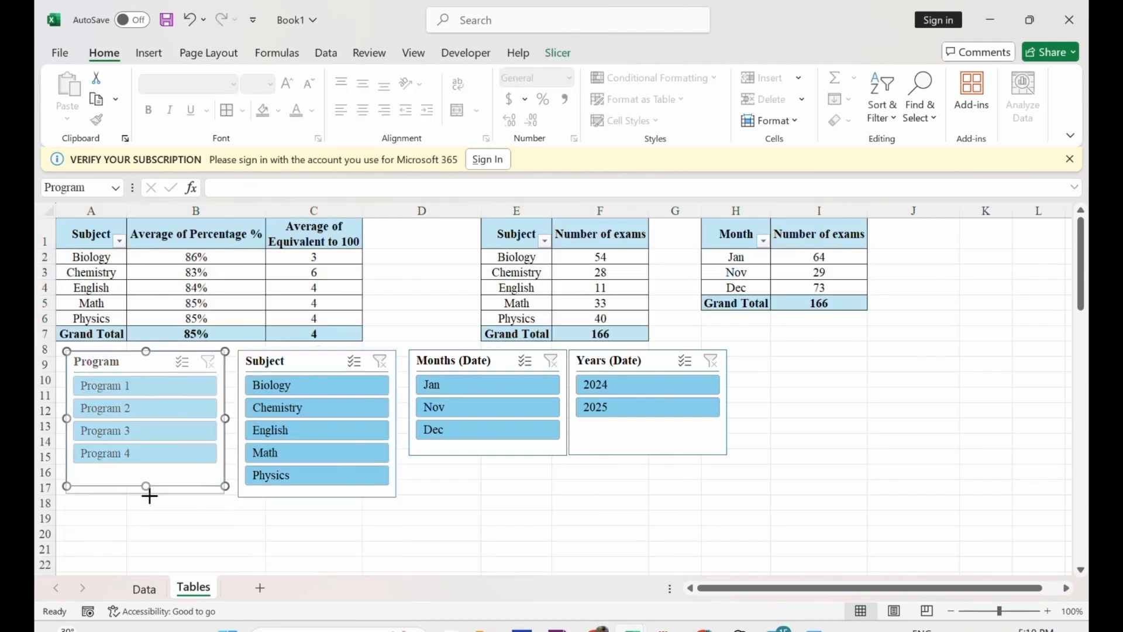
click(488, 448)
drag(489, 456, 488, 497)
click(648, 443)
drag(647, 455, 648, 496)
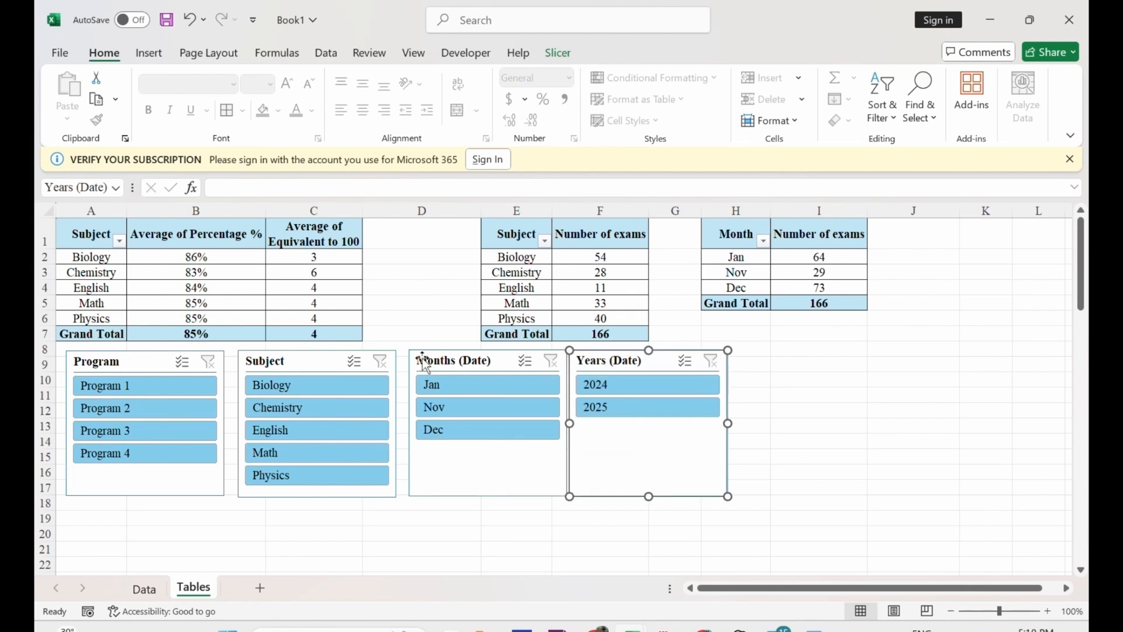
drag(423, 358, 417, 359)
click(818, 364)
Step: Format the header row of the averages PivotTable with a dark blue fill and white font
drag(91, 234, 316, 237)
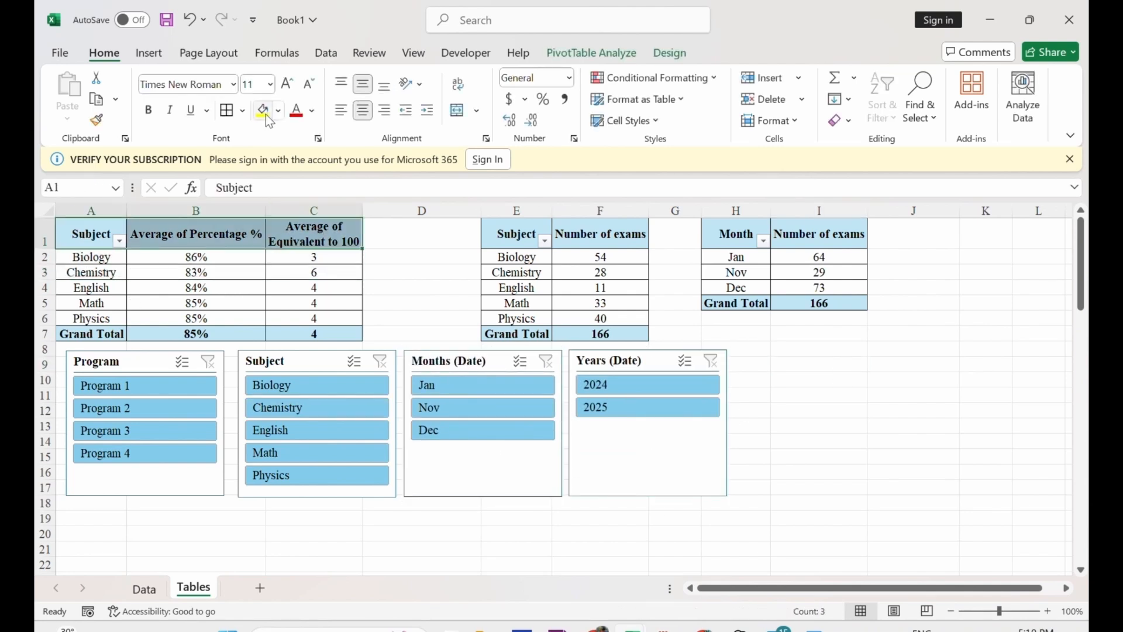
click(312, 110)
click(579, 7)
drag(91, 234, 316, 237)
click(311, 110)
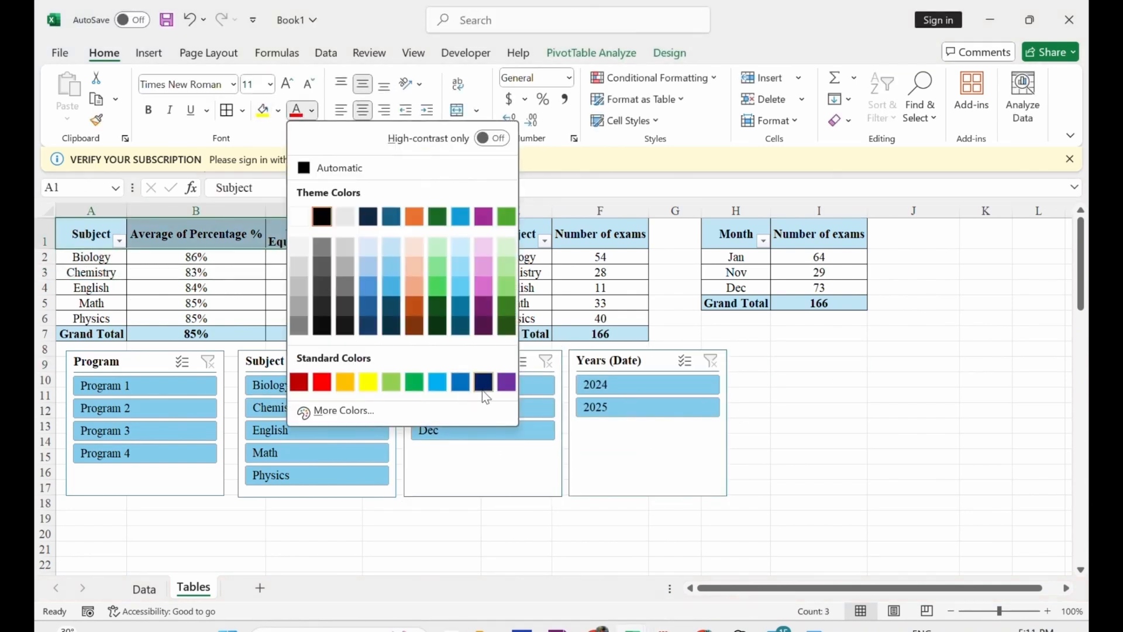
click(483, 382)
click(312, 110)
click(299, 216)
click(278, 110)
click(451, 357)
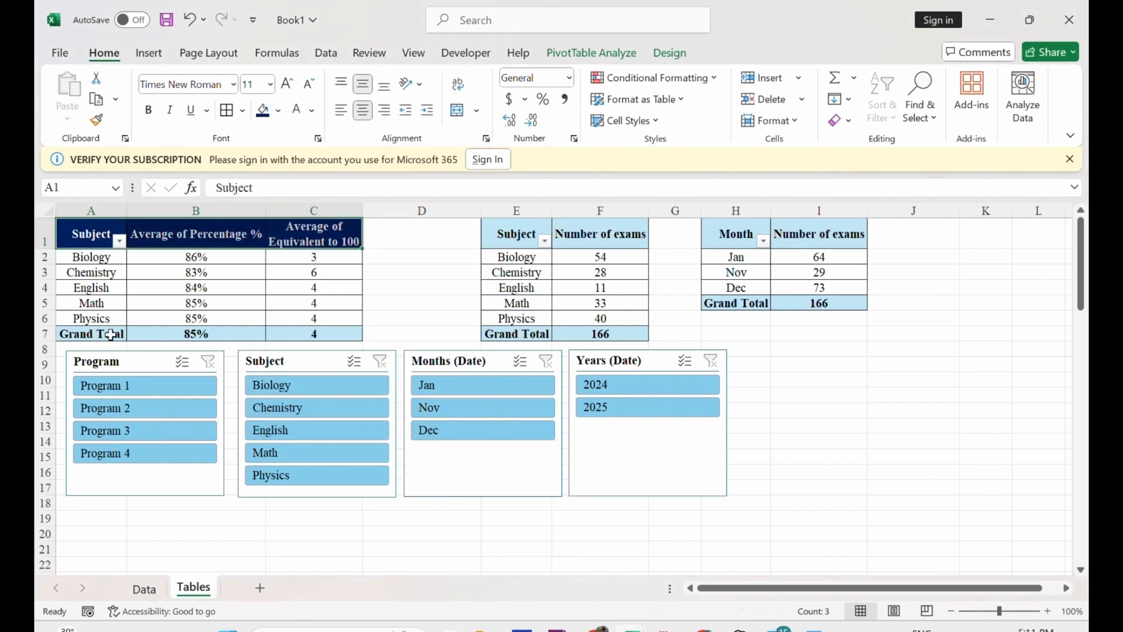
Step: Format the Grand Total row of the averages PivotTable with a dark blue fill and white font
drag(106, 334, 316, 333)
click(278, 110)
click(451, 357)
Step: Apply the dark blue fill and white font to the header and Grand Total rows of both exam-count PivotTables
drag(515, 334, 600, 334)
drag(504, 233, 596, 234)
ctrl+drag(722, 233, 816, 233)
ctrl+drag(735, 303, 817, 303)
click(262, 115)
drag(515, 333, 600, 334)
click(263, 110)
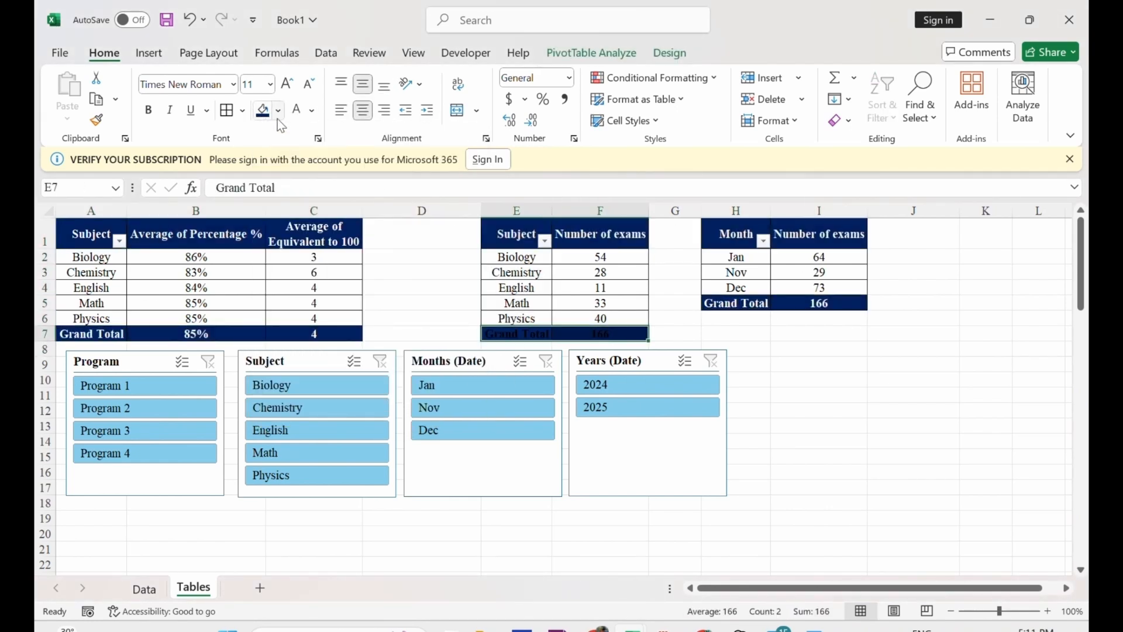
Step: Fill the data rows between header and Grand Total in all three PivotTables with light blue
drag(111, 255, 314, 318)
click(278, 110)
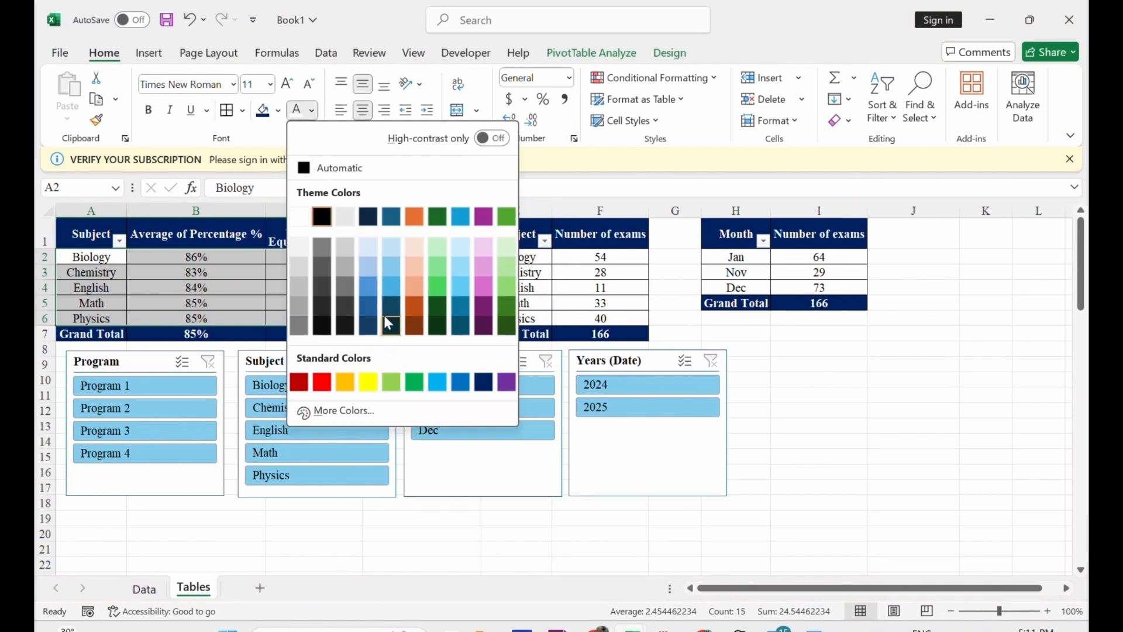
click(358, 244)
click(495, 256)
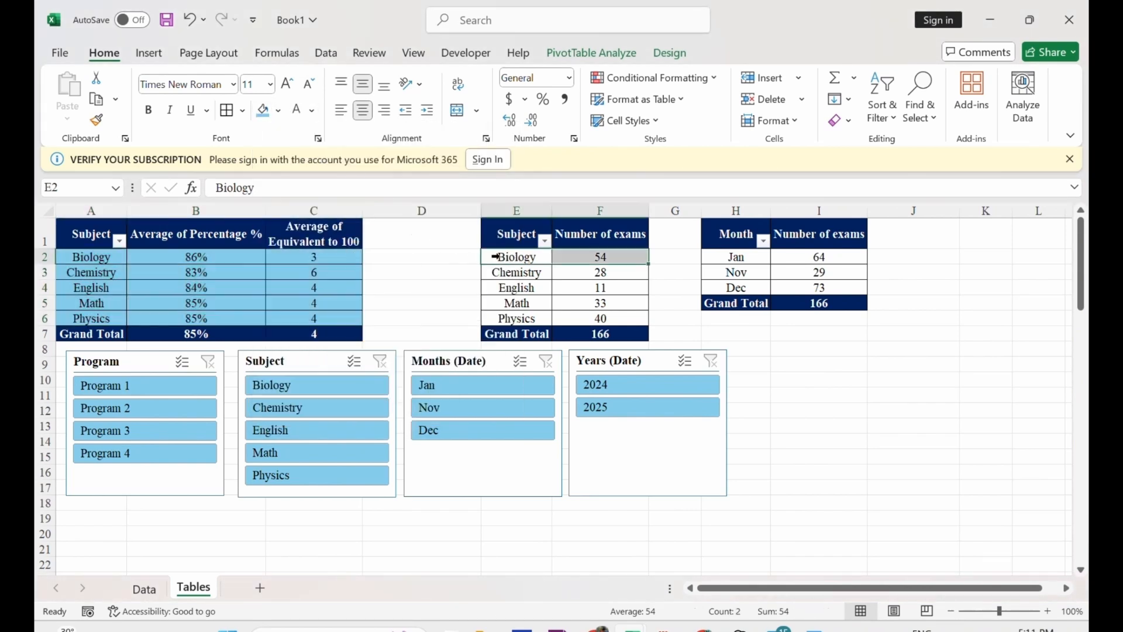
drag(507, 271, 591, 317)
drag(547, 256, 601, 318)
drag(736, 256, 819, 287)
click(263, 110)
click(819, 426)
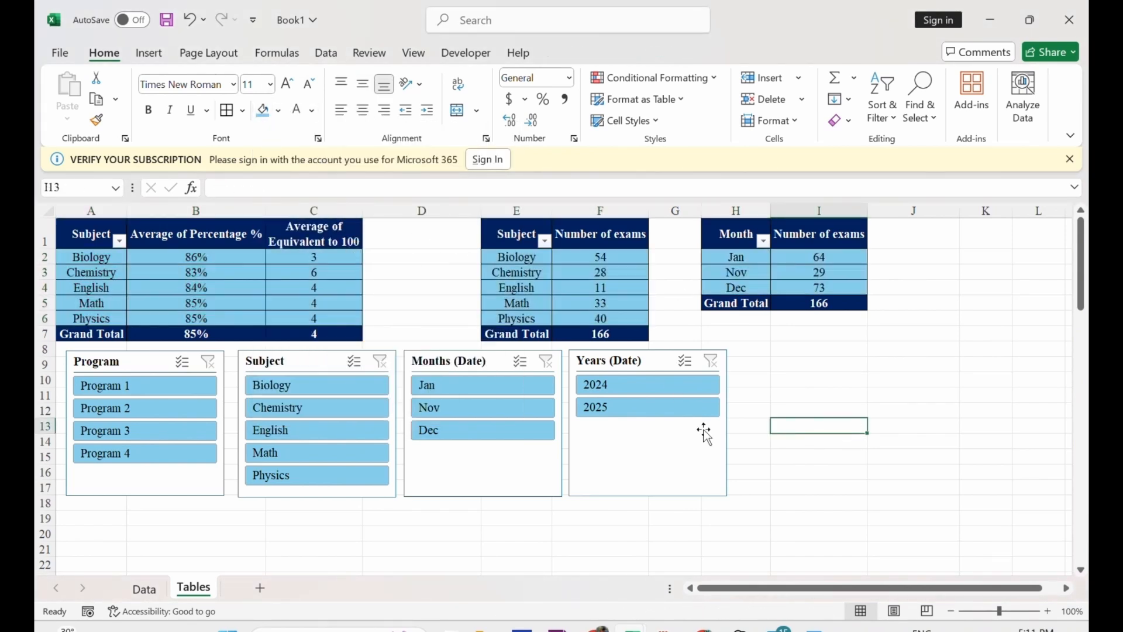
Step: Narrow column D between the averages and subject-count PivotTables, and nudge the Years (Date) slicer slightly away from Months (Date)
drag(481, 210, 423, 210)
click(657, 366)
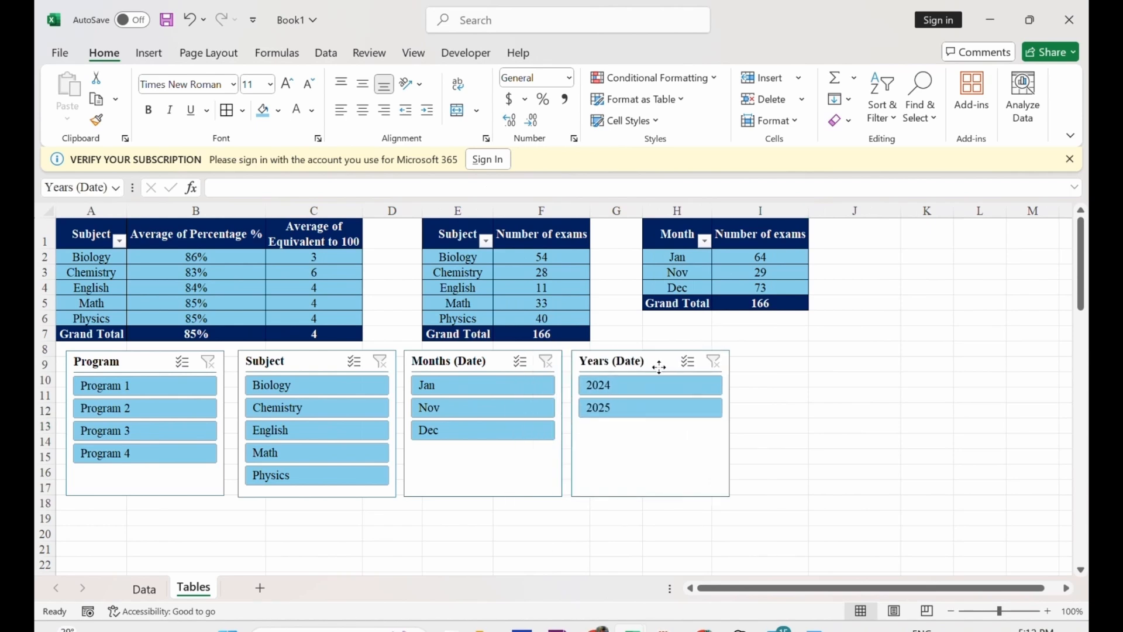
Step: Apply a darker blue slicer style with white item text to the Program, Subject, Months (Date) and Years (Date) slicers together
click(130, 362)
ctrl+click(316, 362)
ctrl+click(655, 362)
ctrl+click(499, 361)
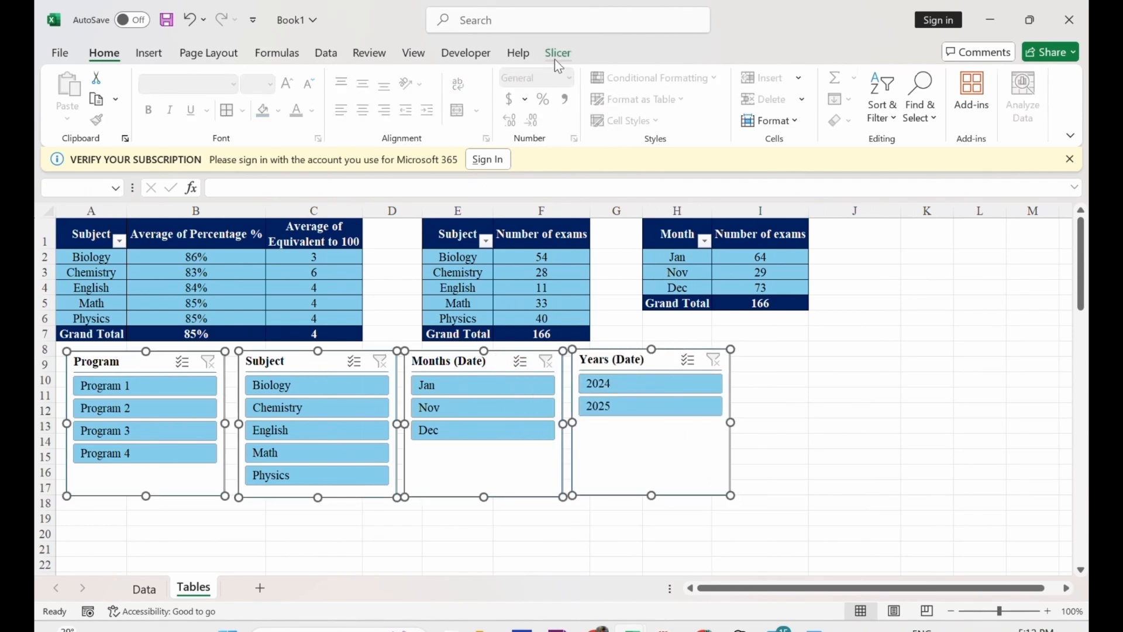
click(556, 54)
click(557, 122)
click(337, 217)
click(853, 426)
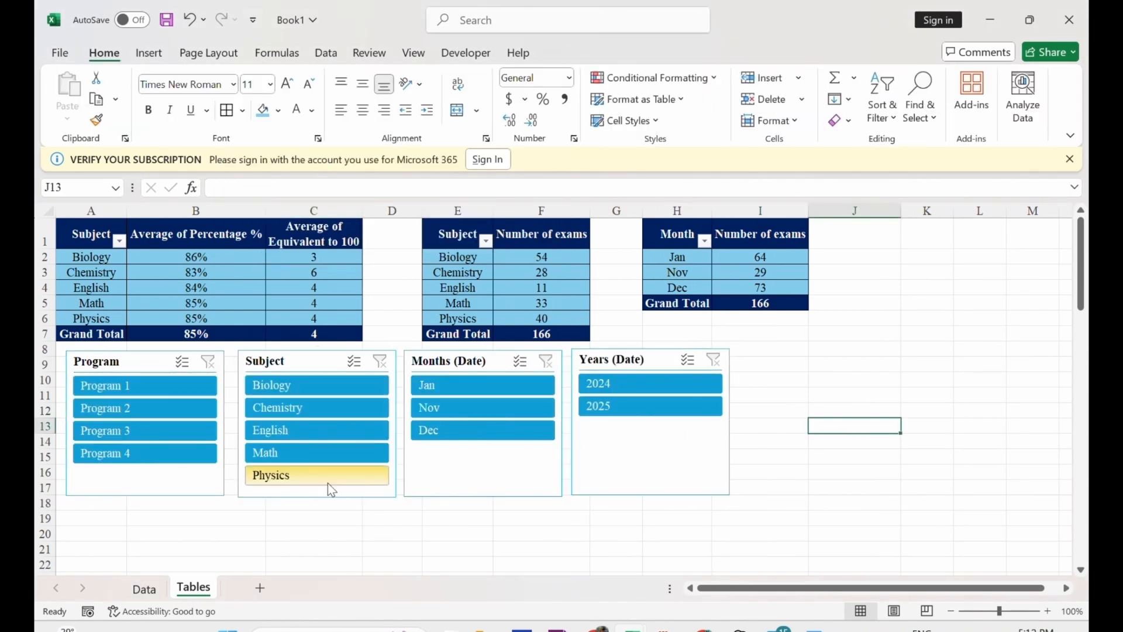